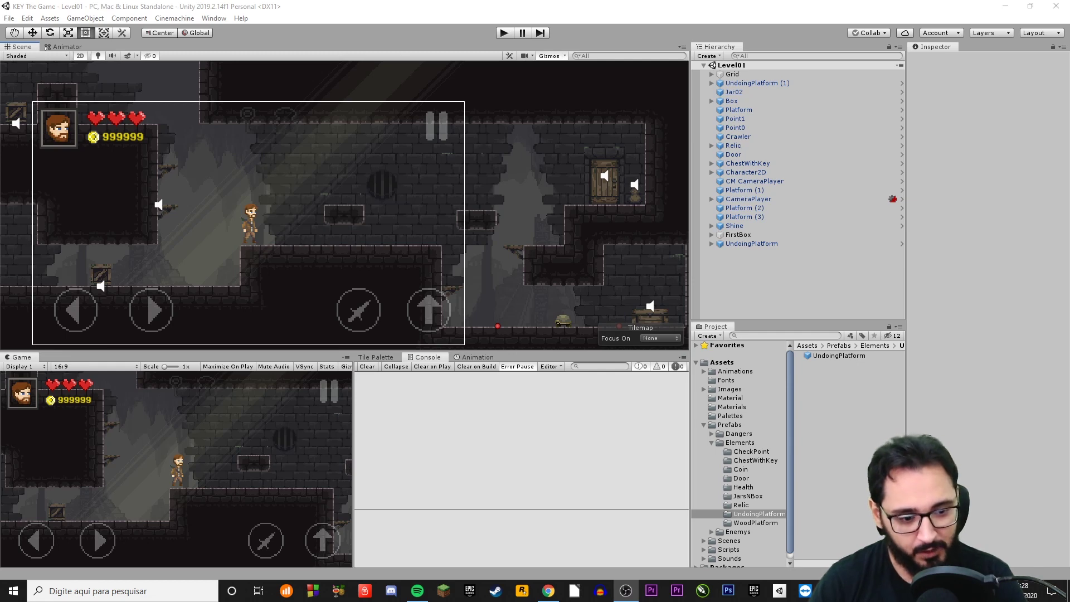
- Zoom the Scene view in on the player character and select the object there
scroll(313, 243, "up", 3)
middle_click_drag(313, 243, 196, 231)
scroll(274, 226, "up", 3)
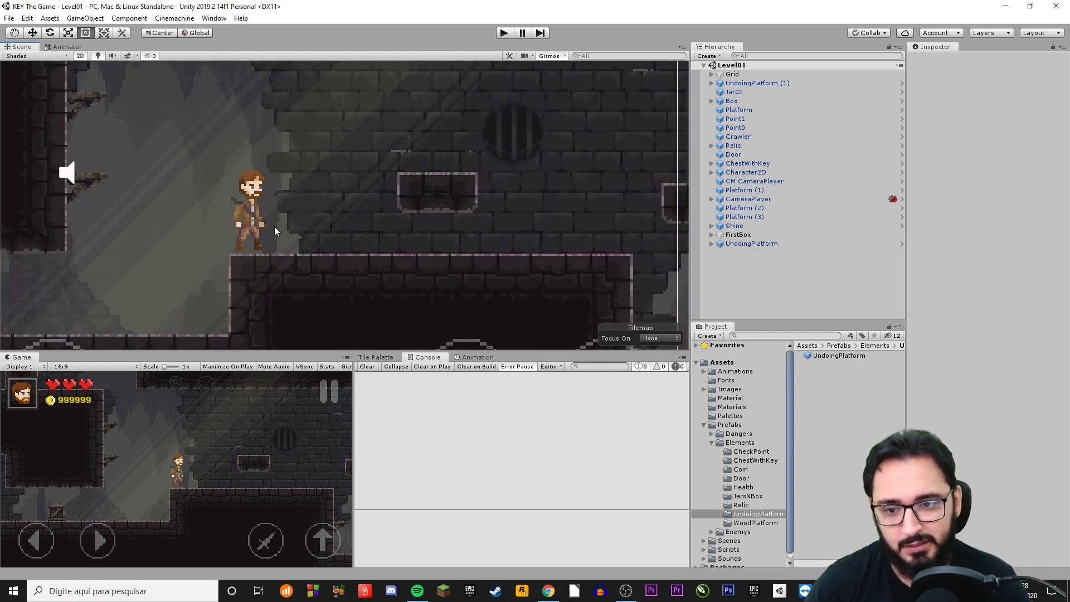
scroll(253, 207, "up", 2)
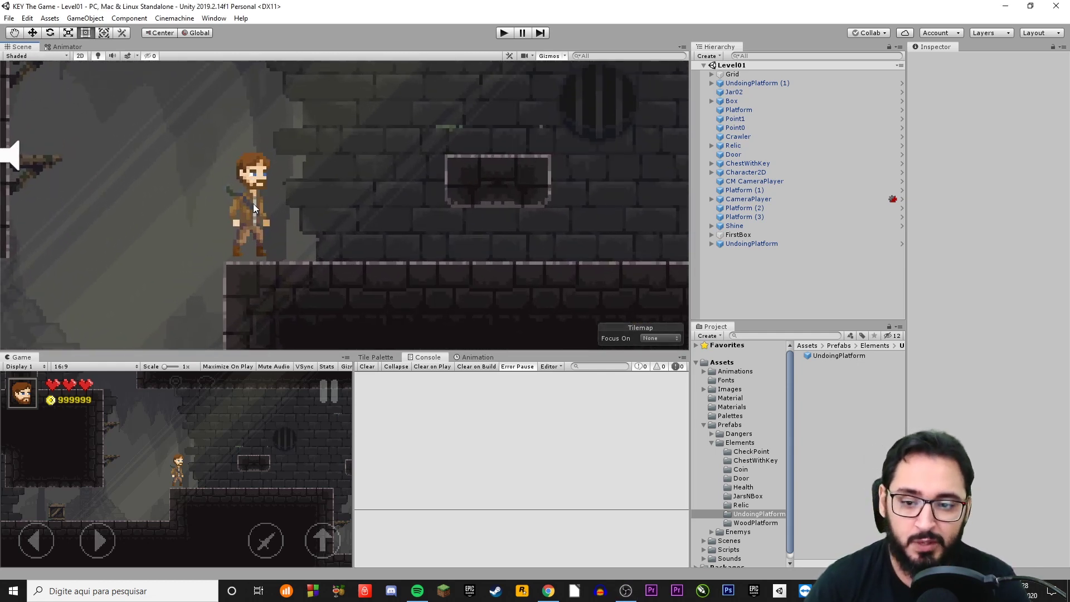
left_click(257, 170)
left_click(256, 170)
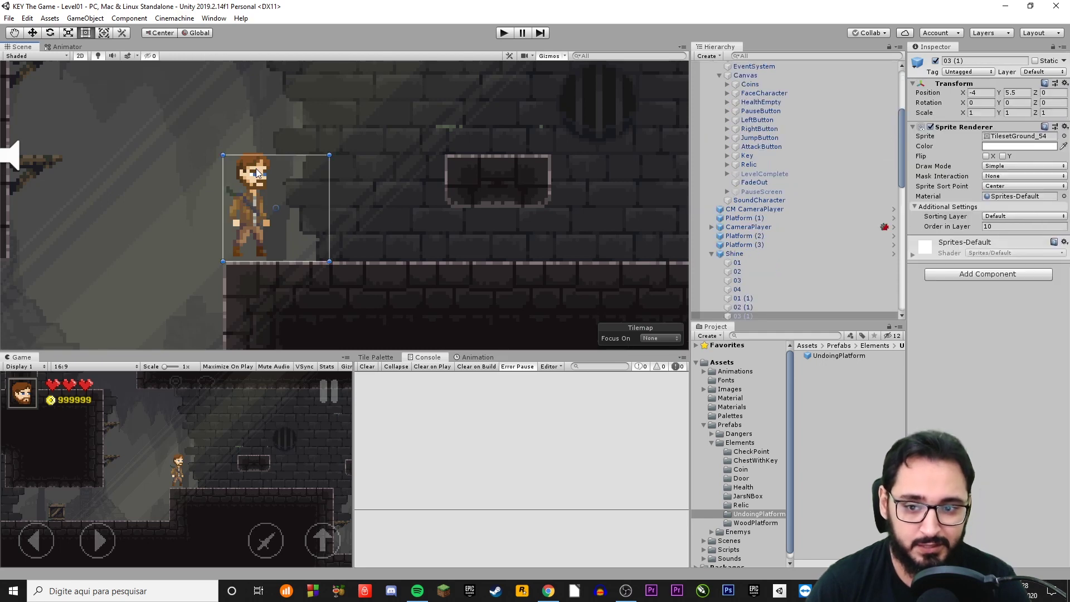
- Select the Character2D sprite sheet asset and open it in the Sprite Editor
left_click(748, 226)
left_click(712, 227)
left_click(743, 315)
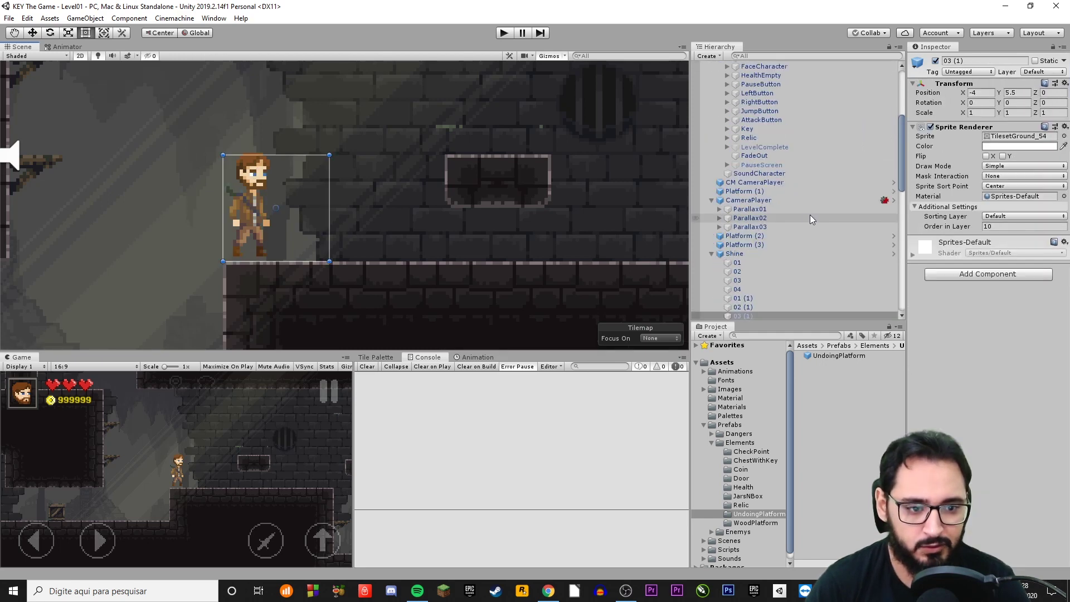
left_click(711, 253)
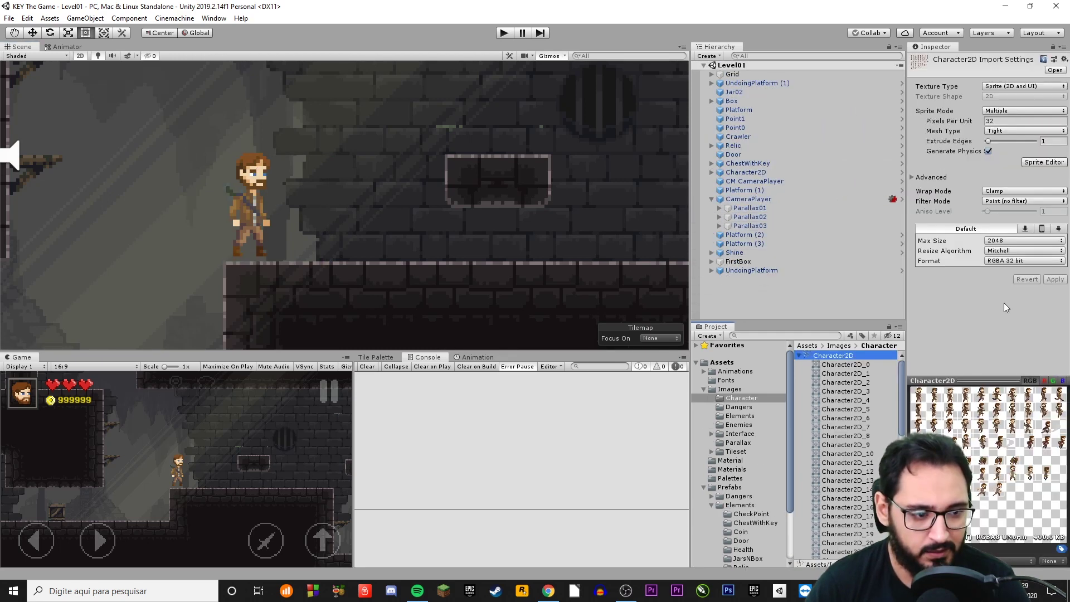
left_click(1036, 162)
- Undo the accidental move of frame Character2D_14, then close the Sprite Editor and choose Revert
scroll(410, 141, "up", 5)
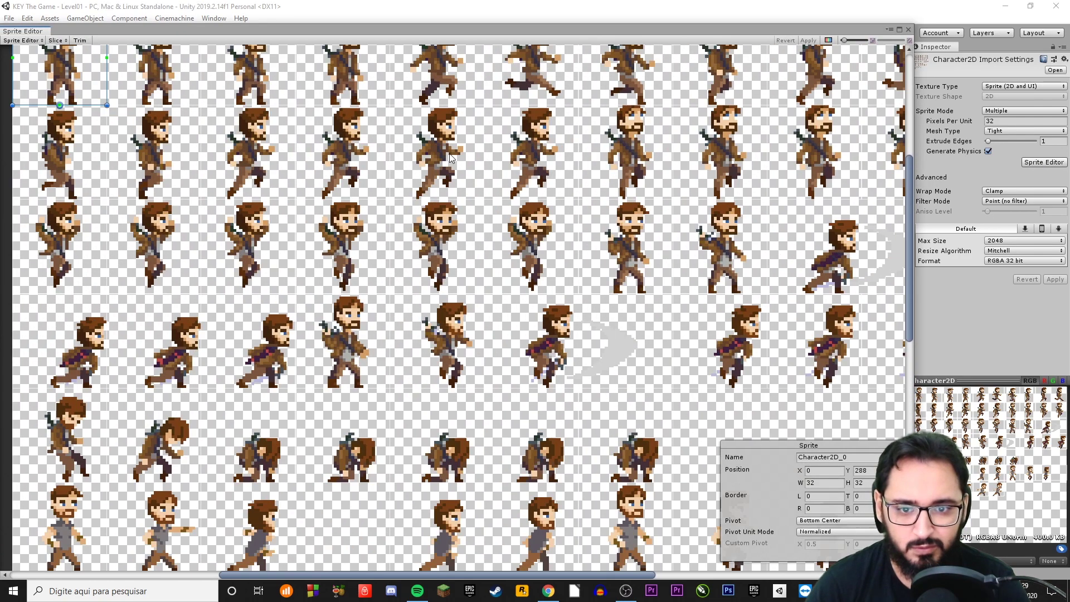
left_click(397, 199)
key("ctrl+z")
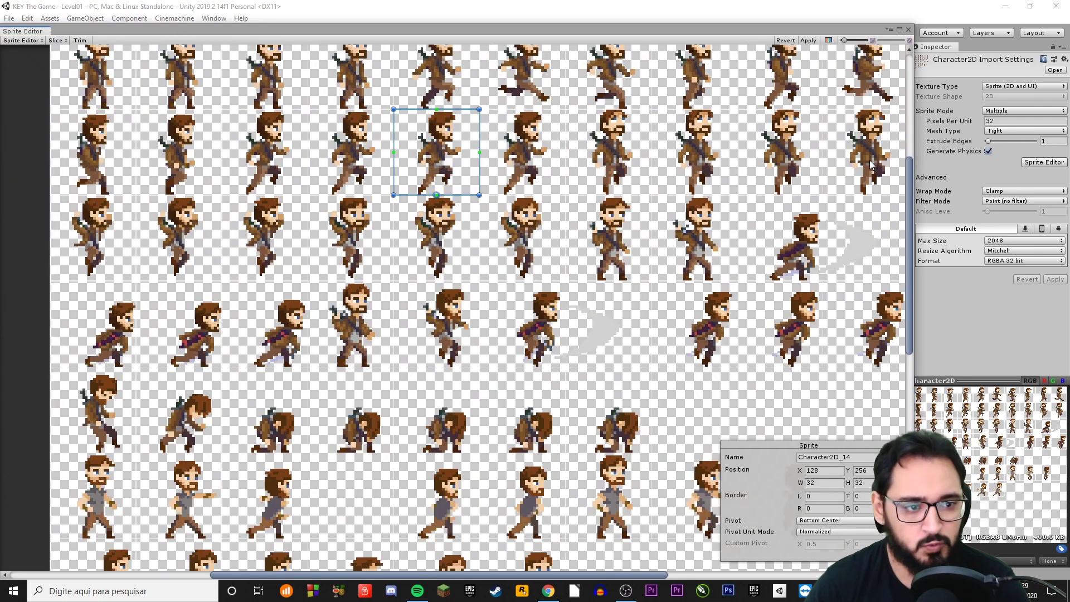
left_click_drag(908, 184, 911, 149)
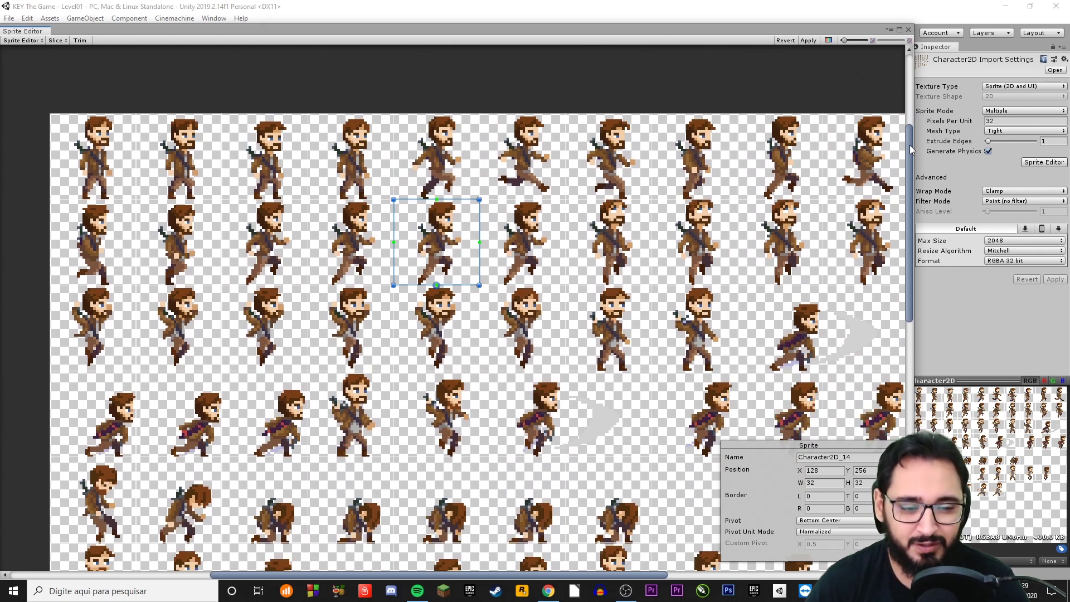
left_click_drag(909, 144, 898, 255)
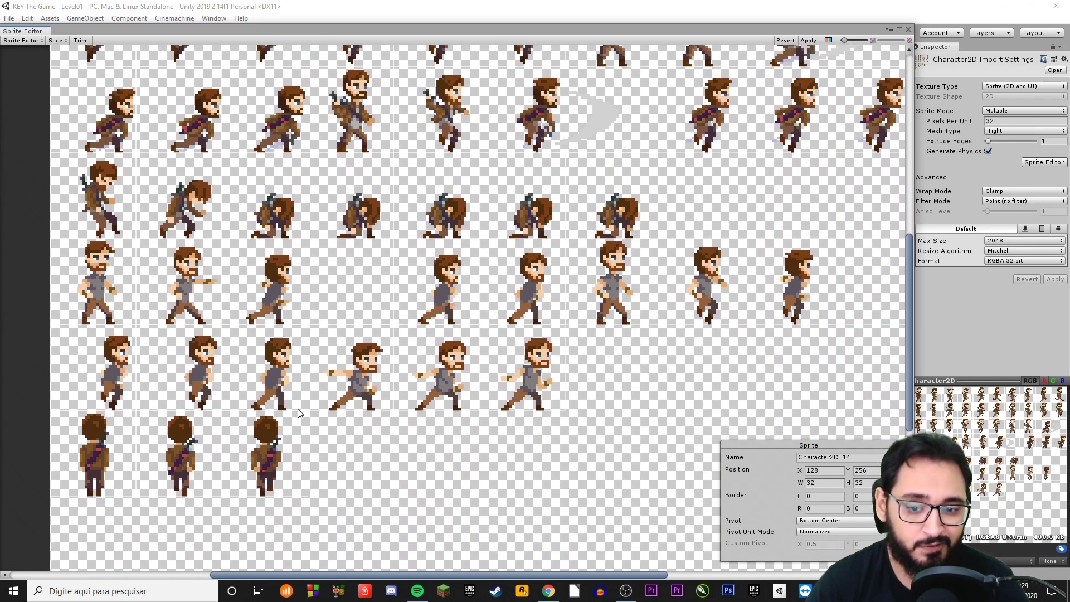
left_click_drag(906, 298, 924, 202)
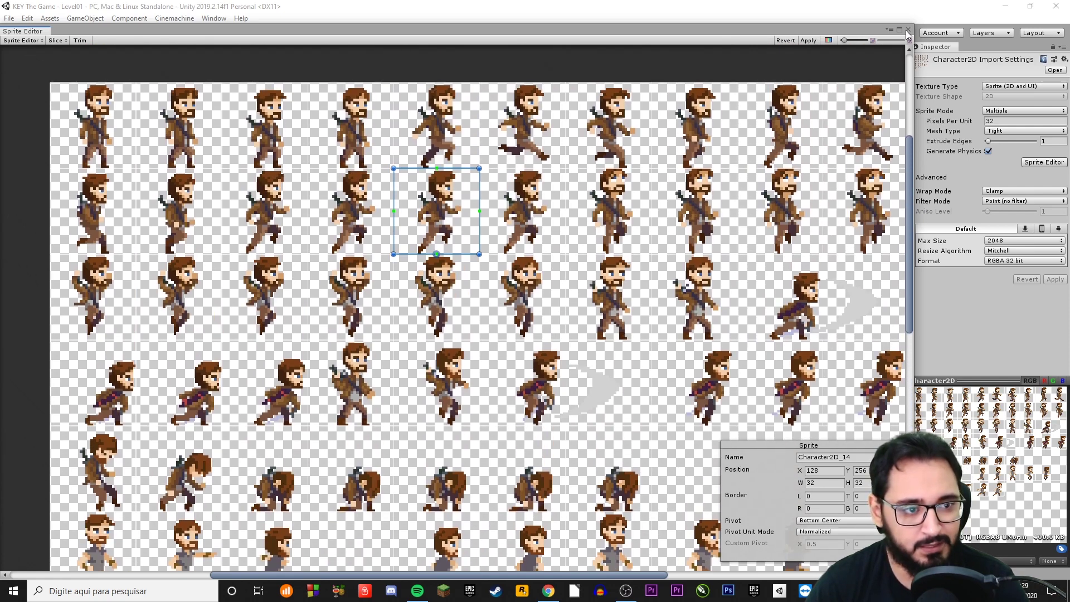
left_click(909, 31)
left_click(613, 318)
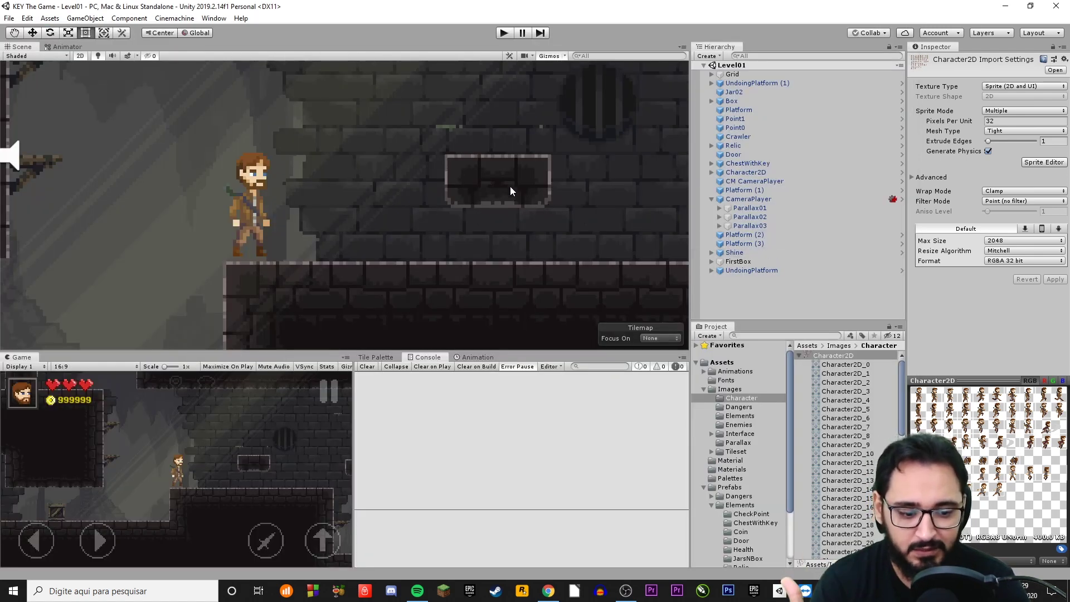
- Select UndoingPlatform in the Hierarchy and centre it in the Scene view
left_click(751, 270)
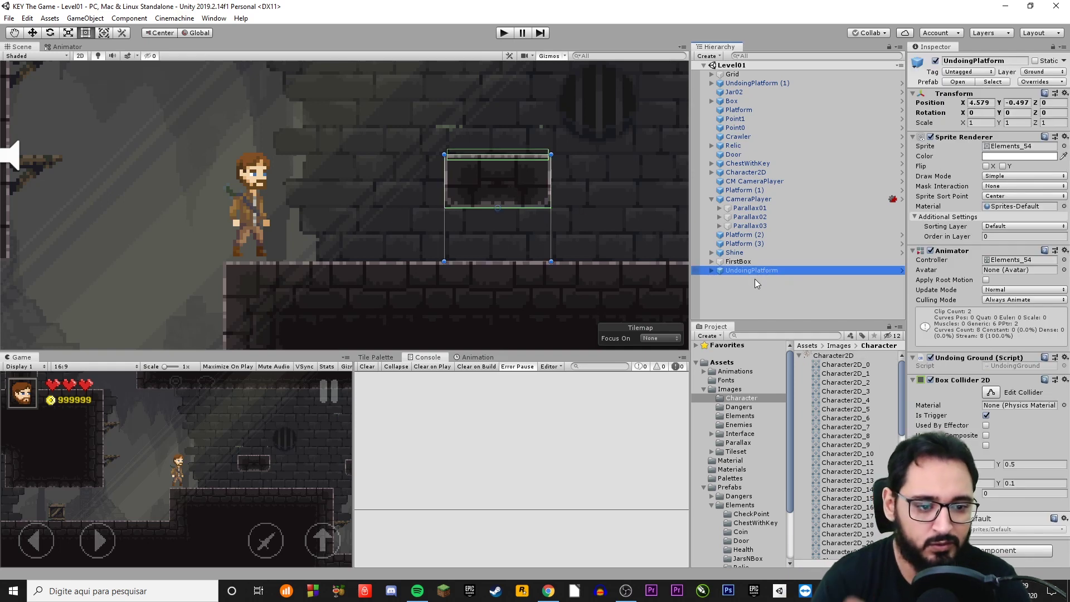
scroll(539, 188, "down", 5)
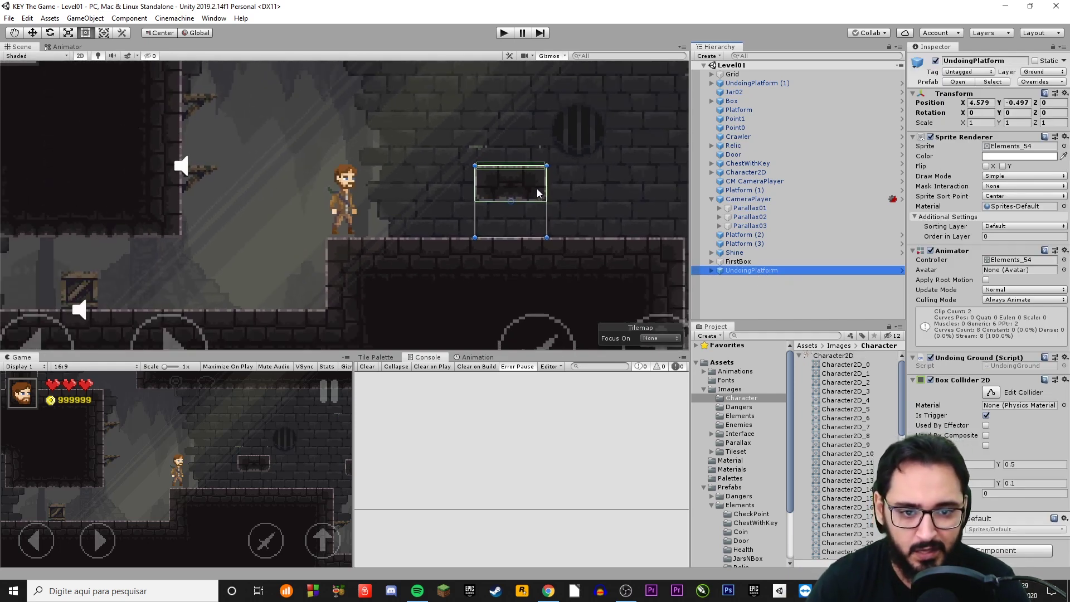
scroll(345, 161, "up", 2)
scroll(380, 161, "up", 2)
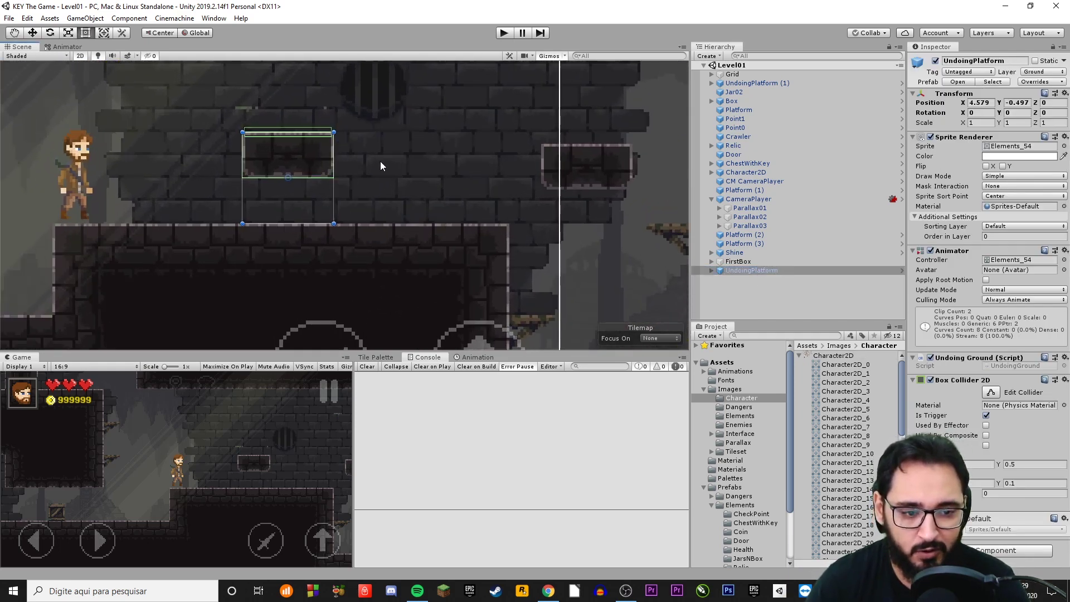
scroll(390, 168, "up", 1)
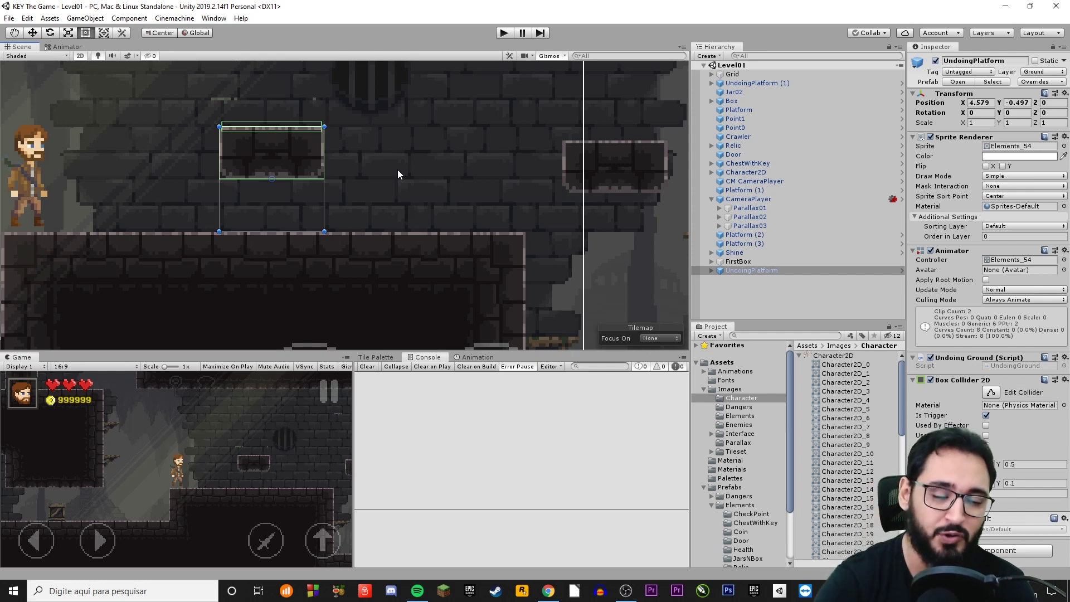
scroll(271, 152, "up", 1)
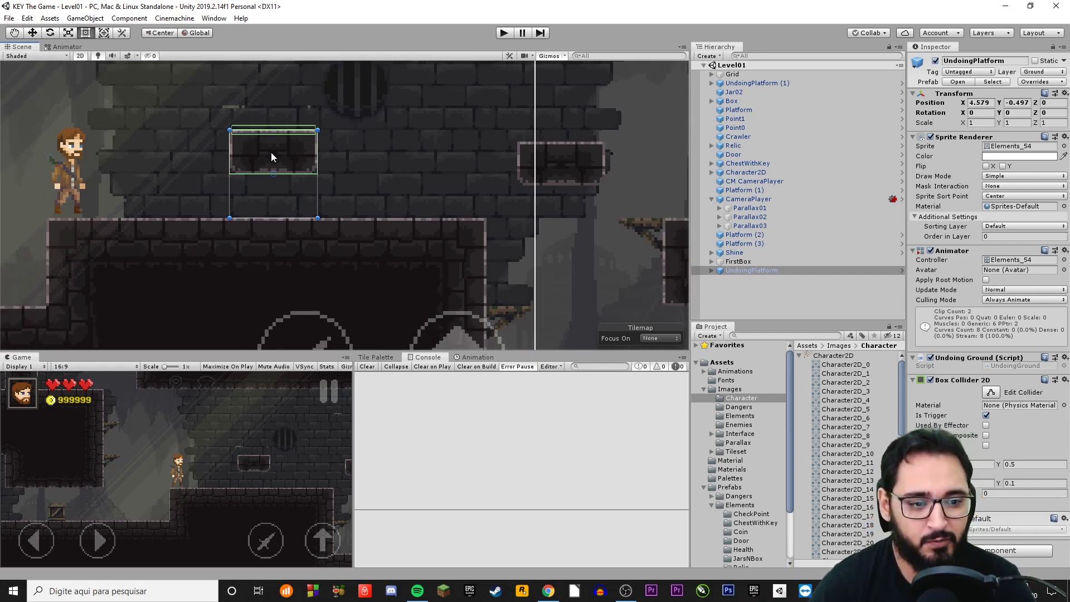
middle_click_drag(271, 153, 384, 181)
scroll(427, 158, "up", 2)
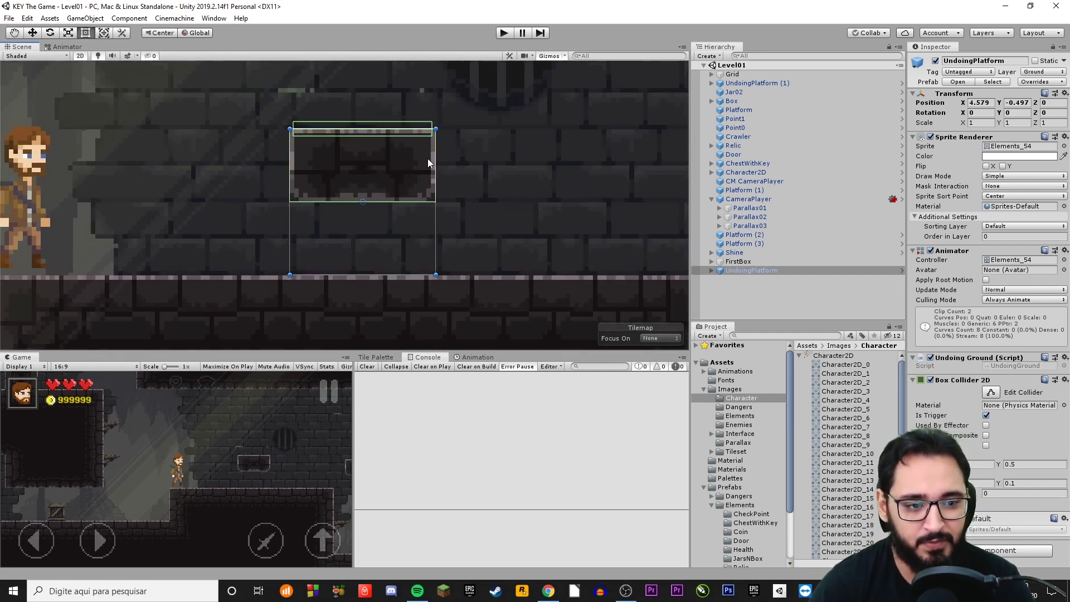
- Expand UndoingPlatform to reveal its Collider child and frame the platform with F
left_click(711, 270)
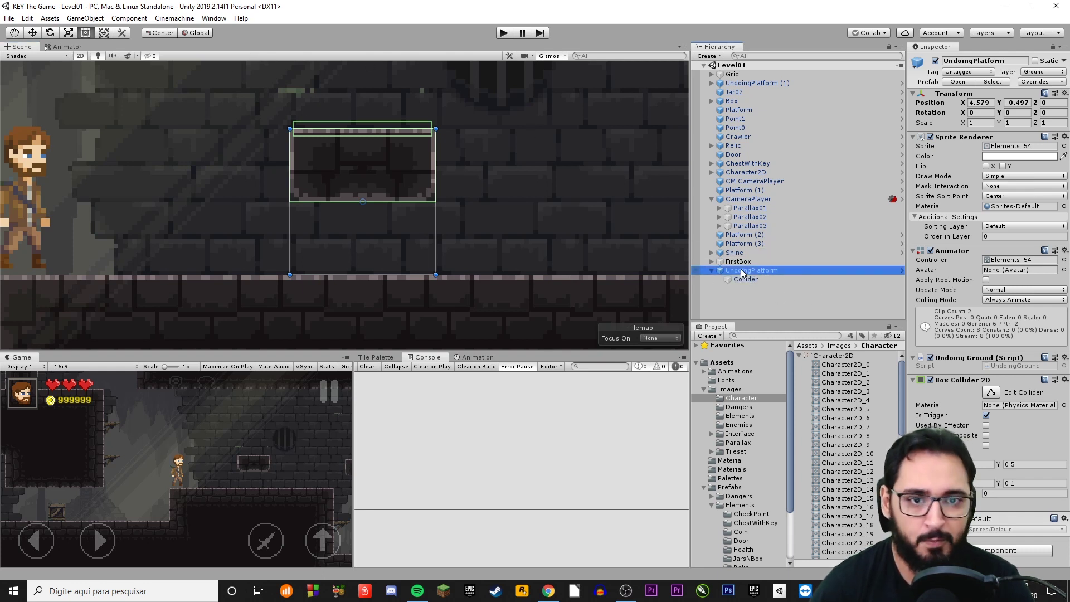
key("f")
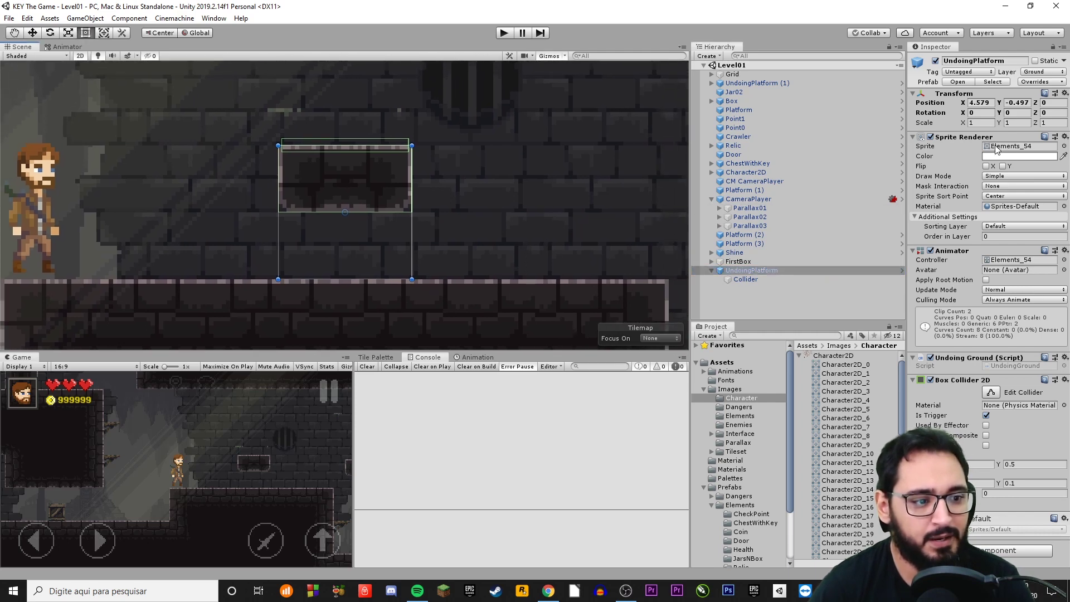
scroll(384, 206, "down", 1)
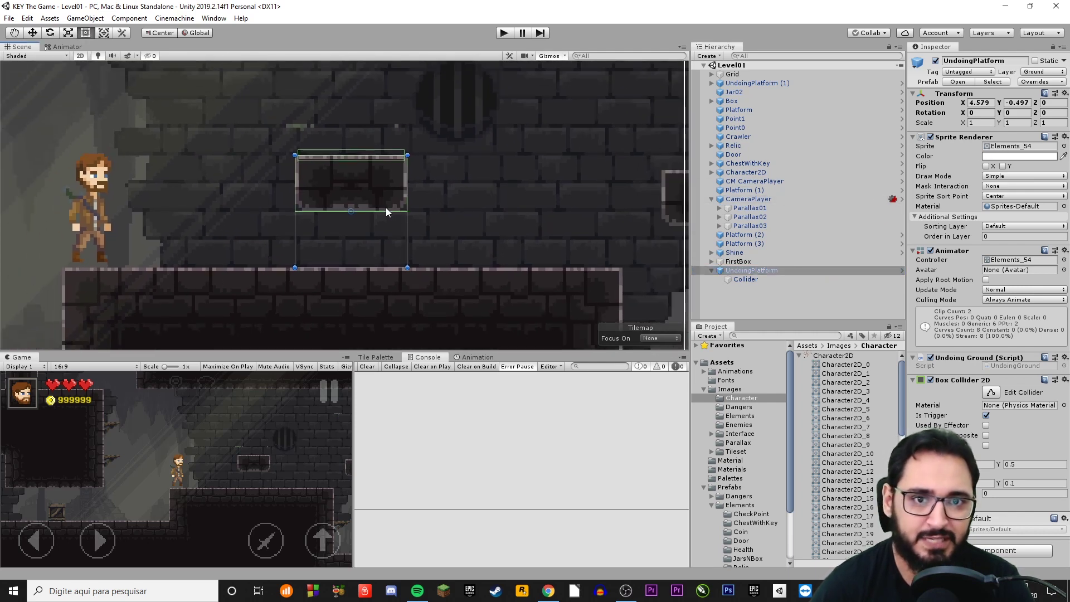
scroll(439, 208, "down", 1)
scroll(363, 209, "up", 1)
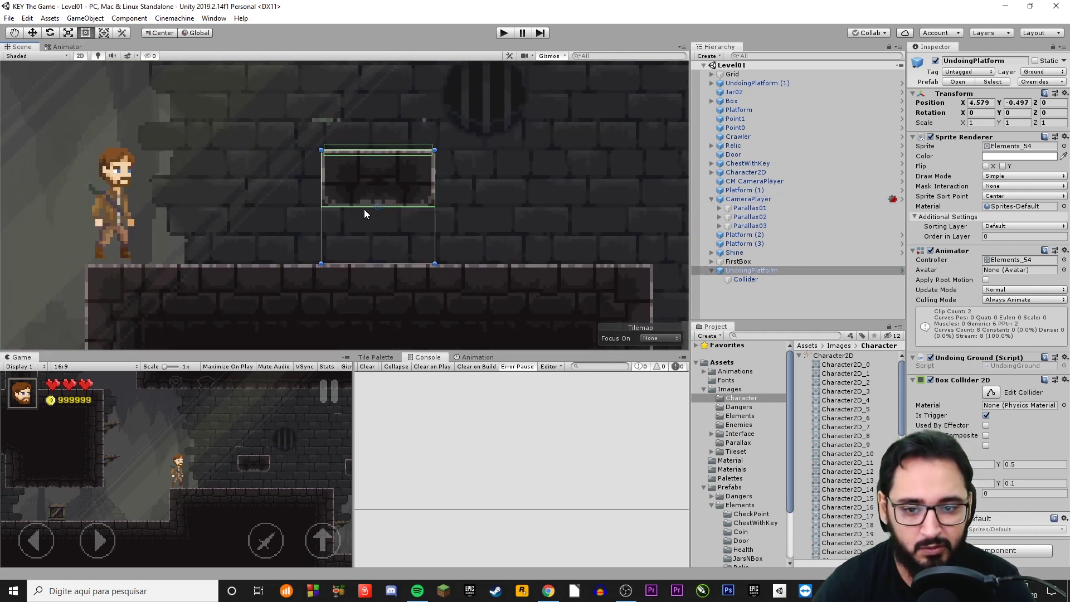
scroll(395, 183, "up", 1)
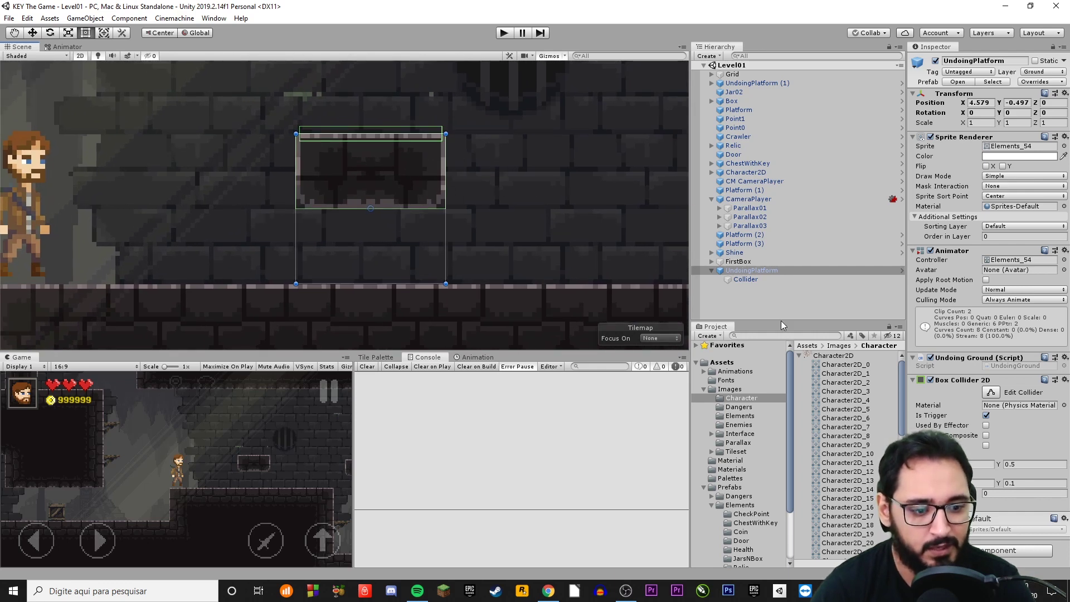
left_click(1018, 146)
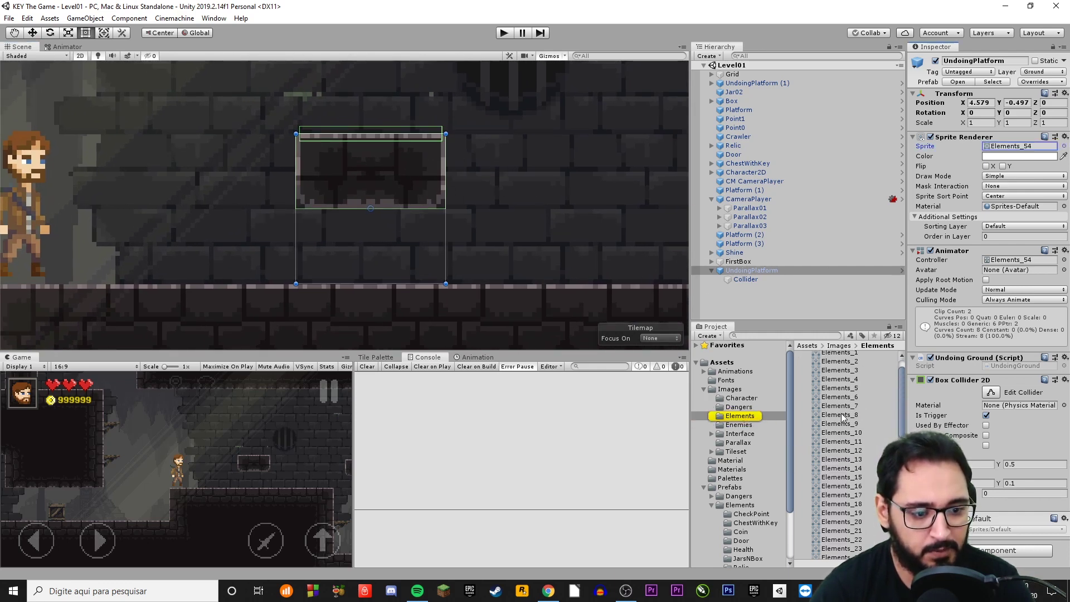
left_click(834, 346)
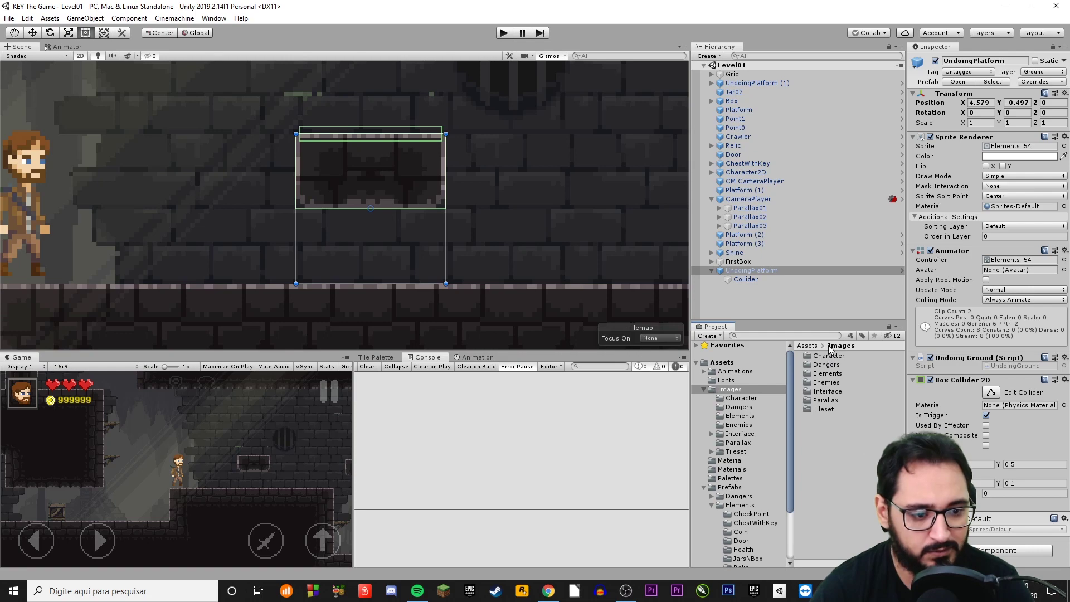
left_click(1018, 146)
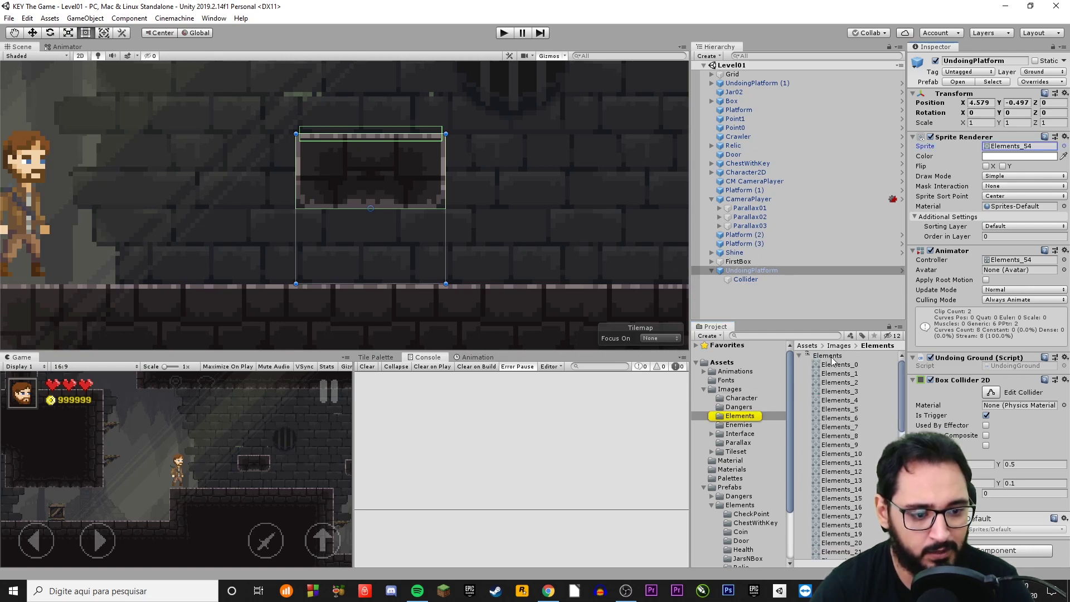
left_click(832, 361)
left_click(1044, 161)
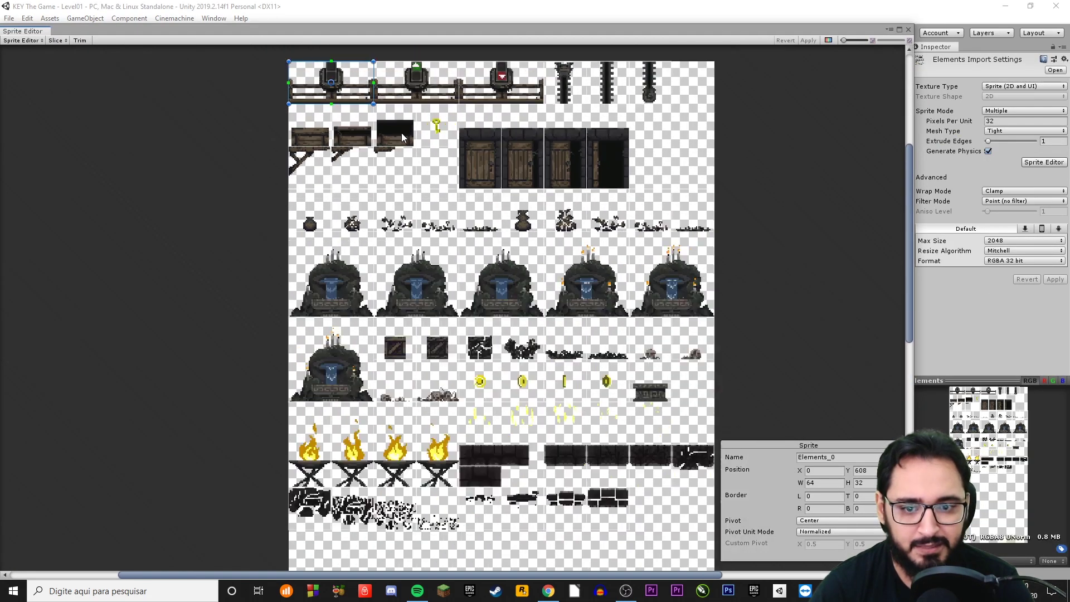
scroll(355, 89, "down", 3)
scroll(537, 278, "up", 3)
scroll(537, 279, "up", 3)
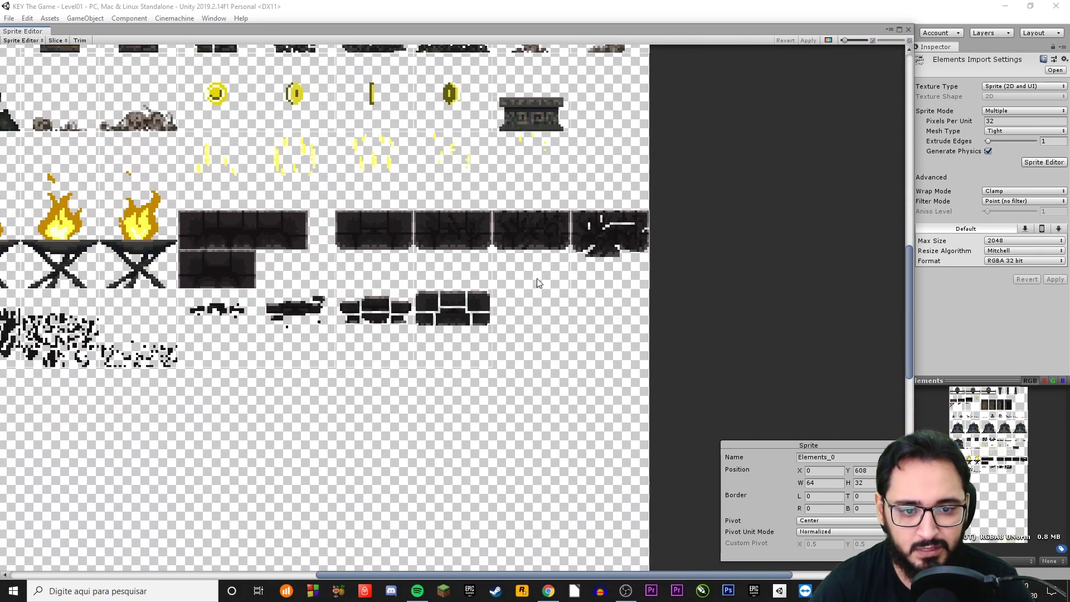
scroll(537, 282, "down", 2)
left_click(380, 283)
left_click(465, 283)
scroll(466, 283, "up", 1)
left_click(529, 196)
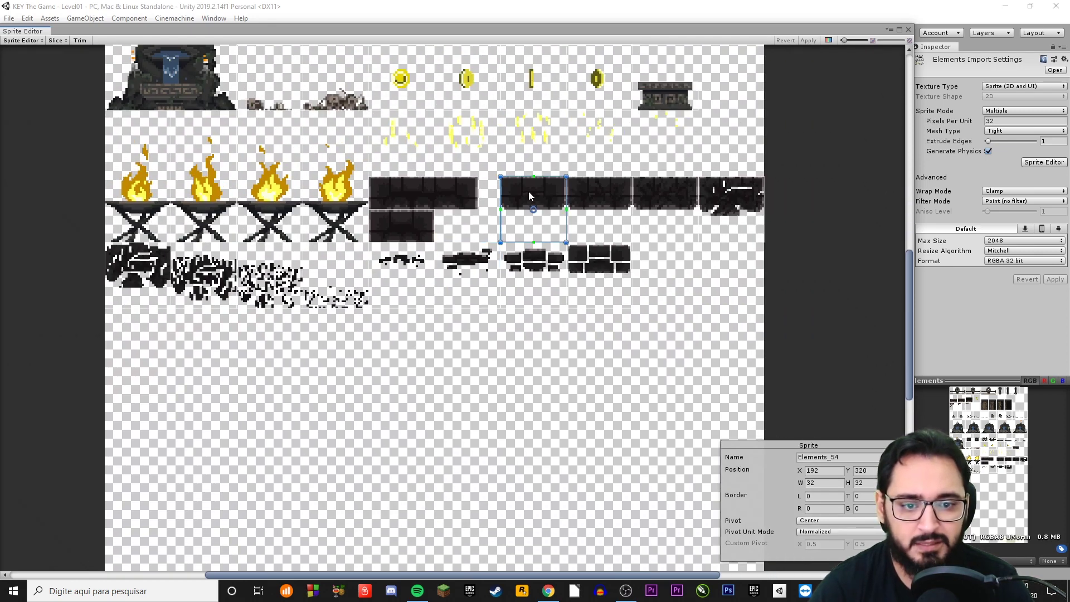
middle_click_drag(642, 218, 623, 221)
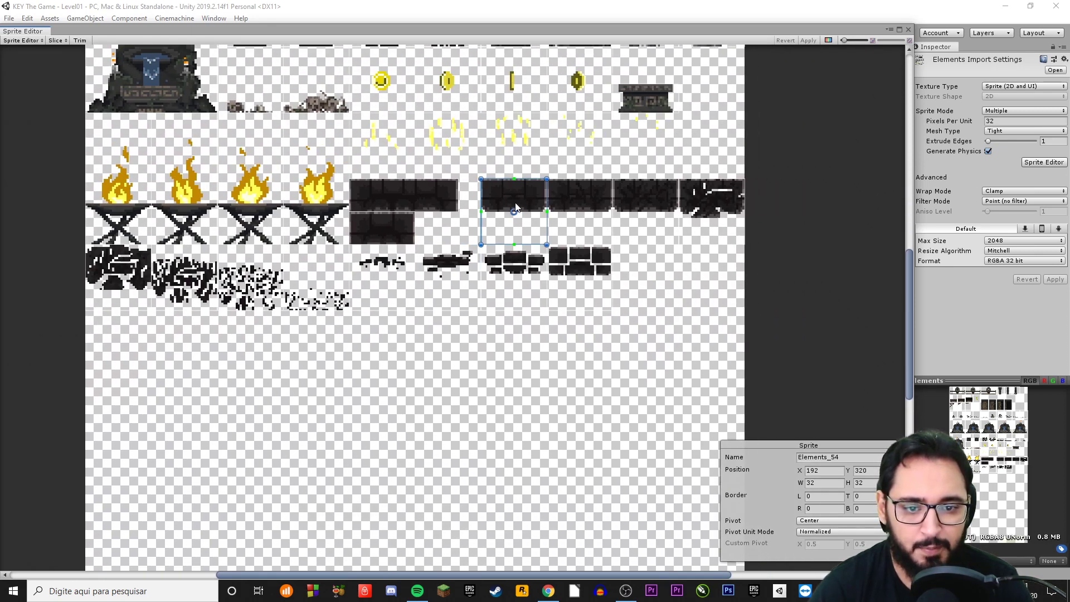
scroll(518, 206, "up", 1)
scroll(535, 214, "up", 1)
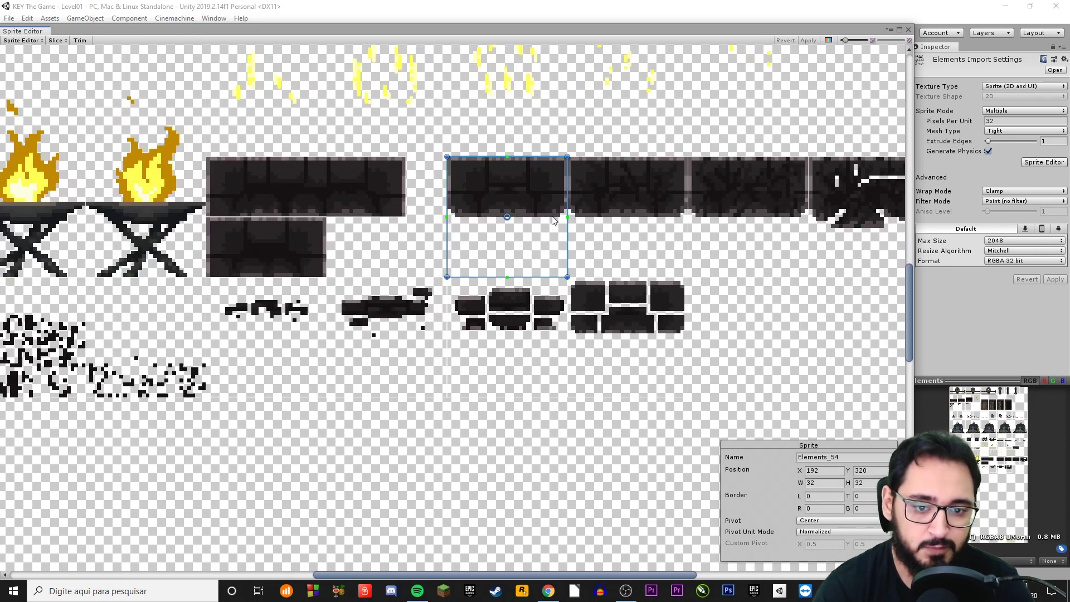
scroll(628, 246, "up", 1)
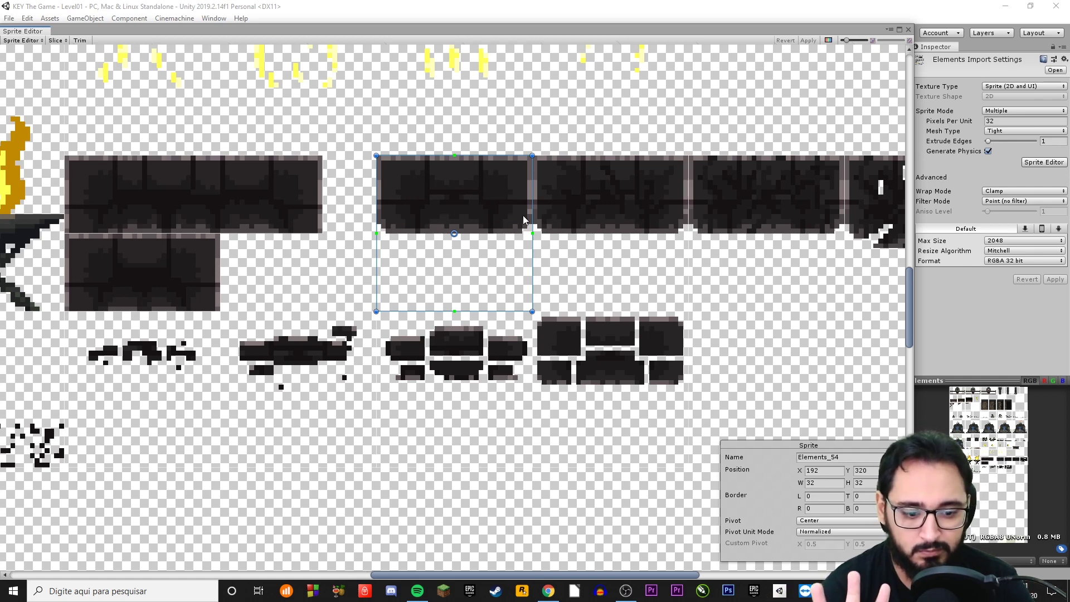
scroll(537, 224, "down", 2)
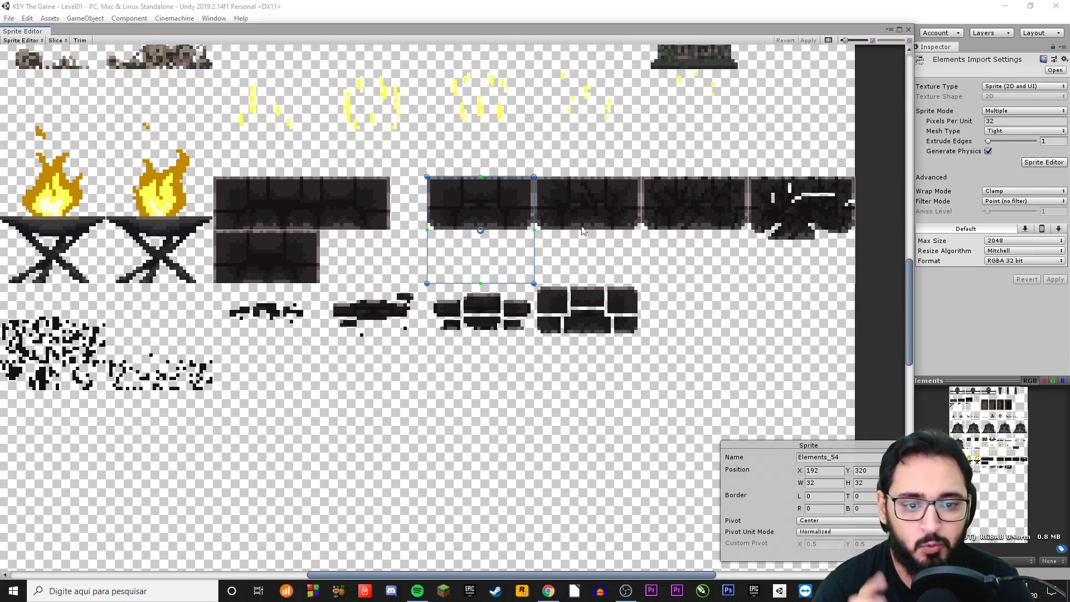
scroll(570, 208, "down", 2)
left_click(552, 212)
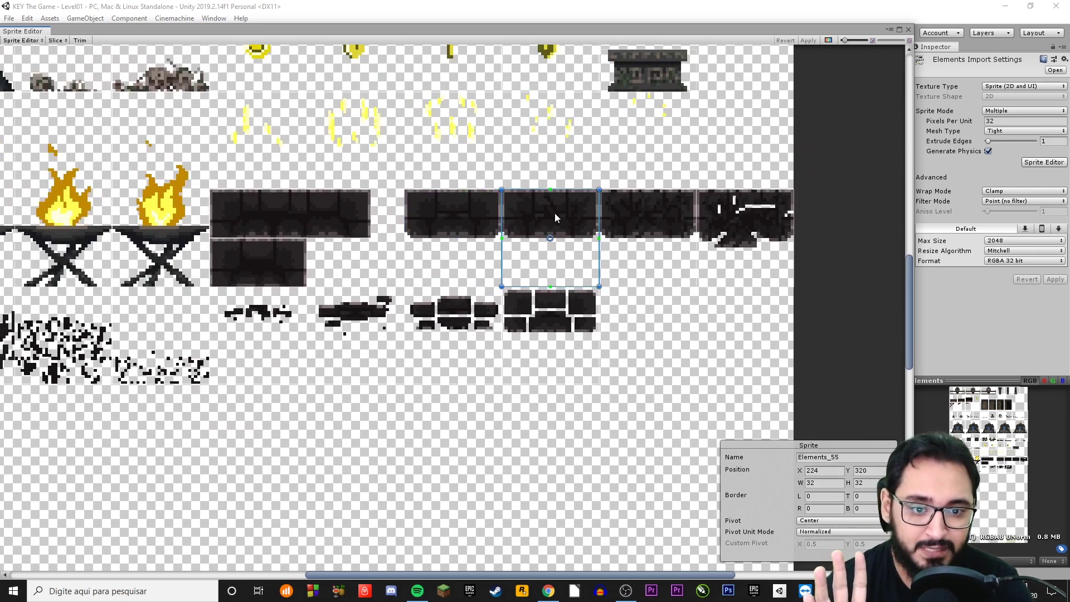
left_click(630, 213)
left_click(724, 214)
scroll(460, 272, "down", 1)
middle_click_drag(460, 272, 649, 214)
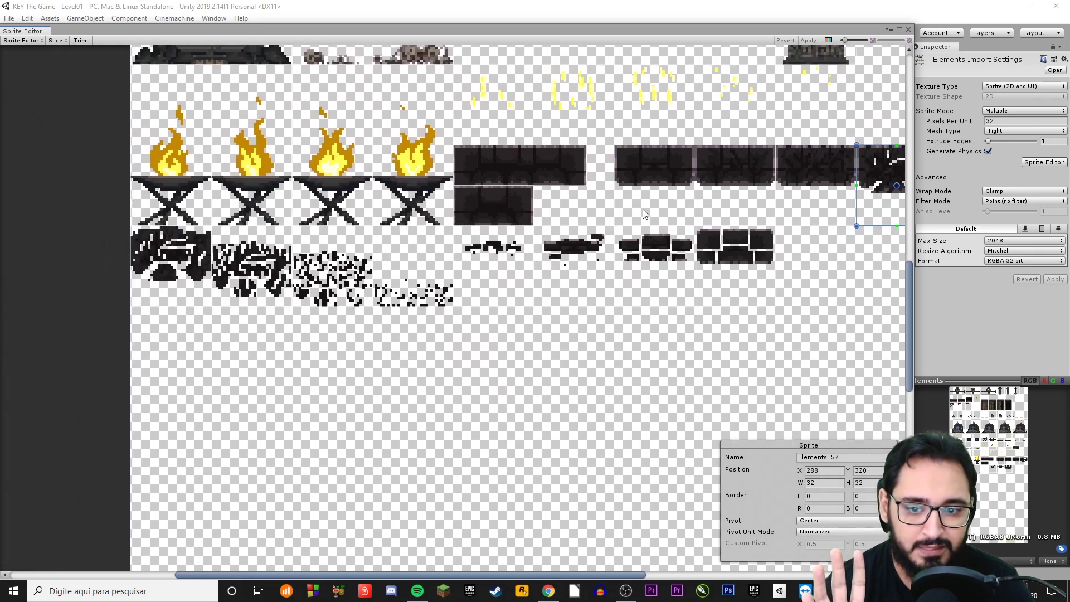
left_click(170, 266)
left_click(250, 267)
left_click(332, 273)
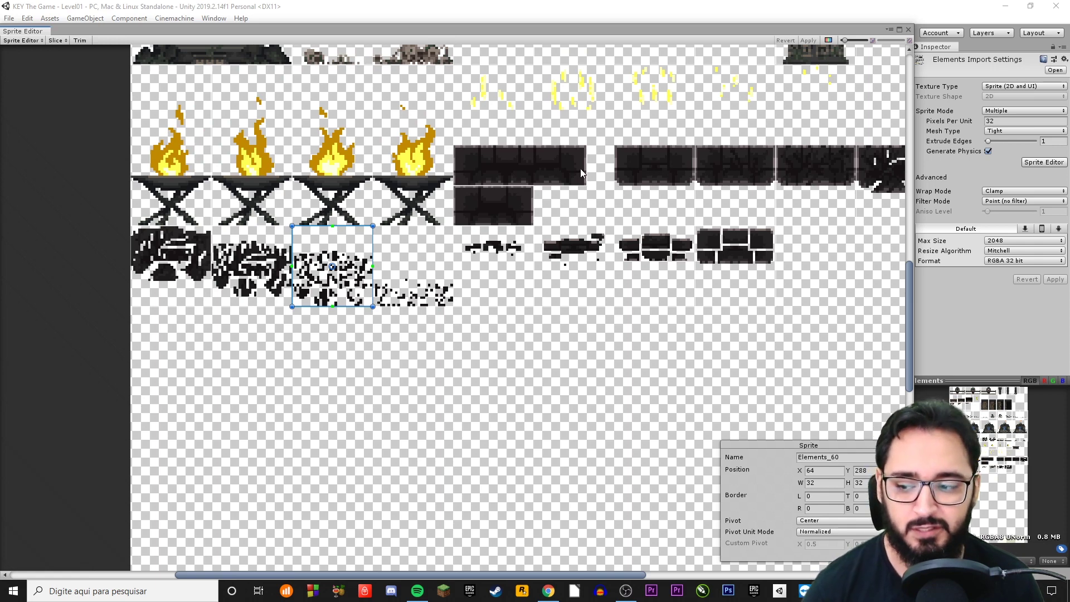
- Inspect the rubble frames, then the small debris frames up to the broken brick block
left_click(223, 266)
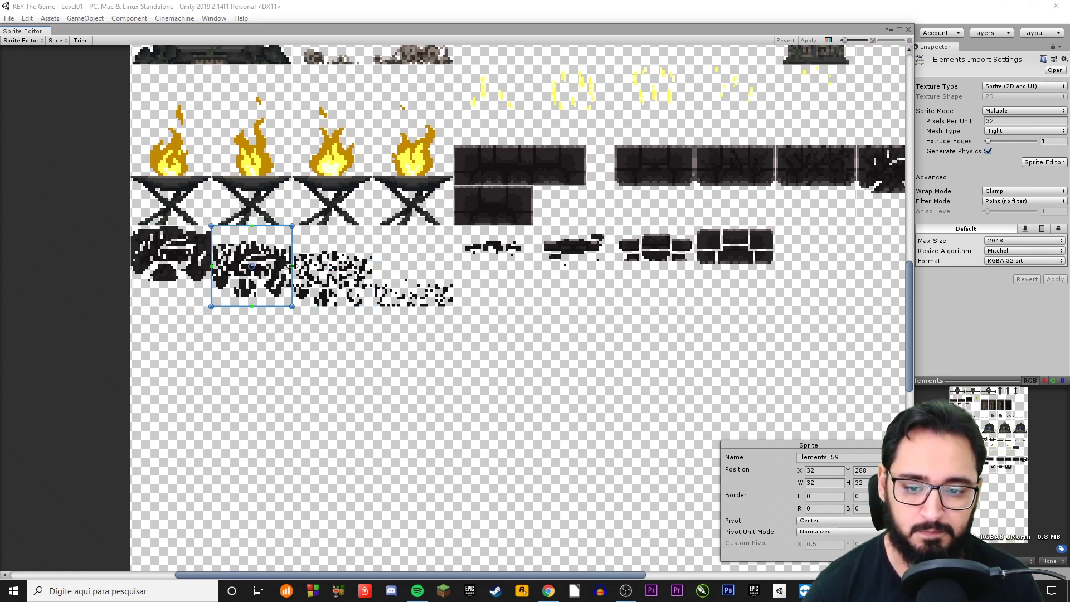
left_click(399, 285)
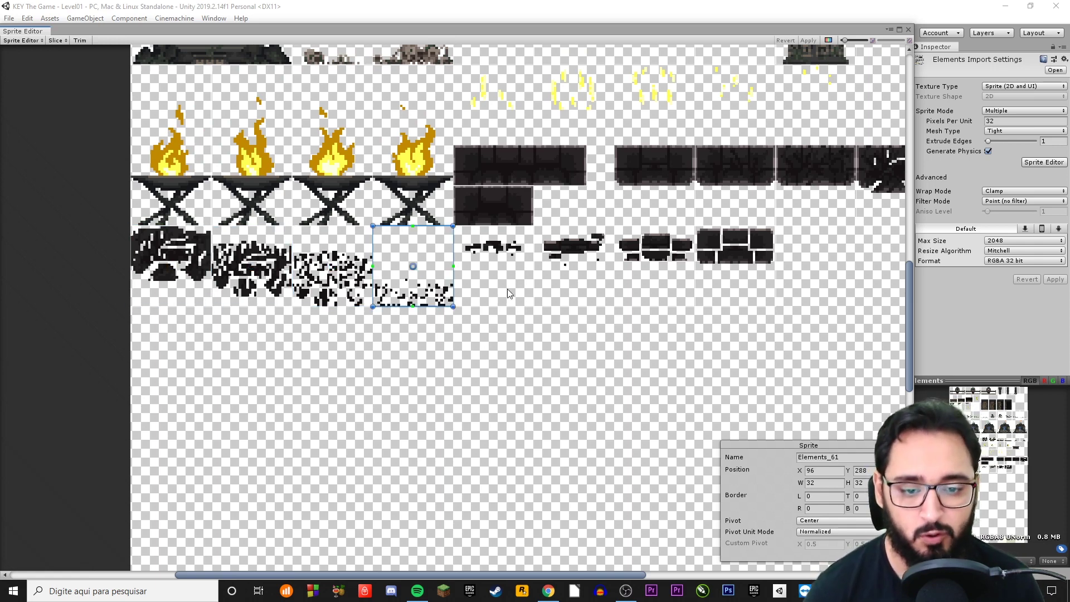
scroll(507, 289, "down", 2)
scroll(546, 296, "up", 4)
left_click(435, 267)
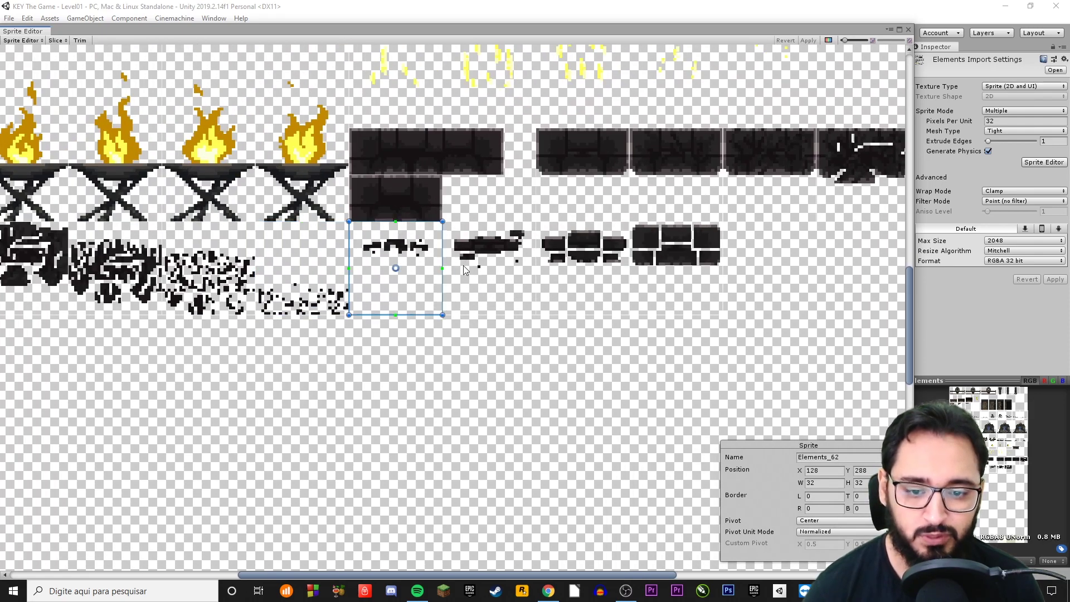
left_click(465, 266)
left_click(562, 265)
left_click(657, 266)
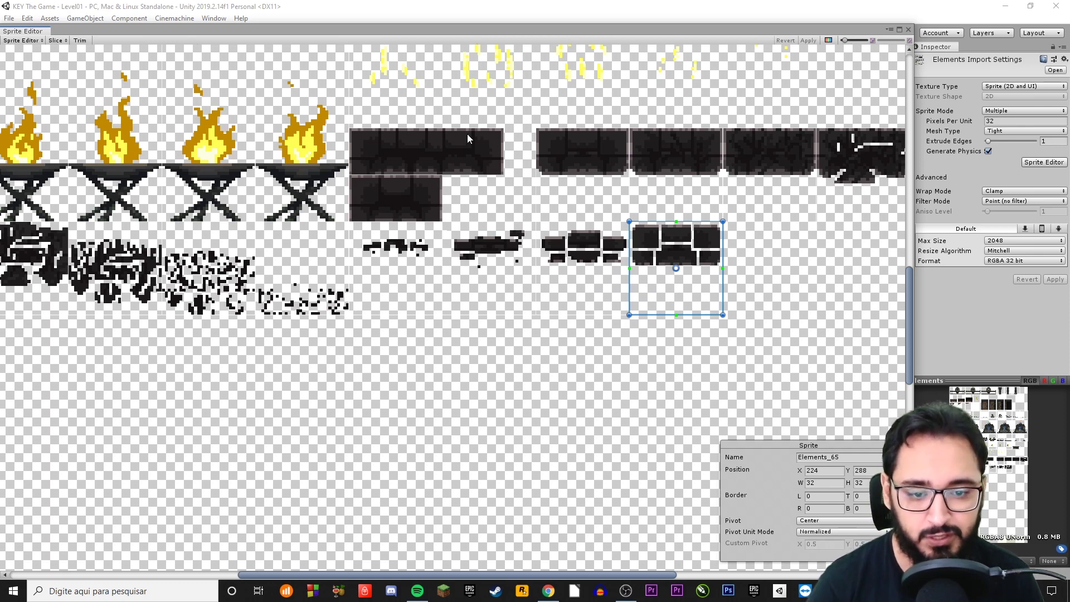
- Compare the neighbouring debris frames, walking them in order to the broken brick block
left_click(611, 262)
left_click(499, 252)
left_click(408, 256)
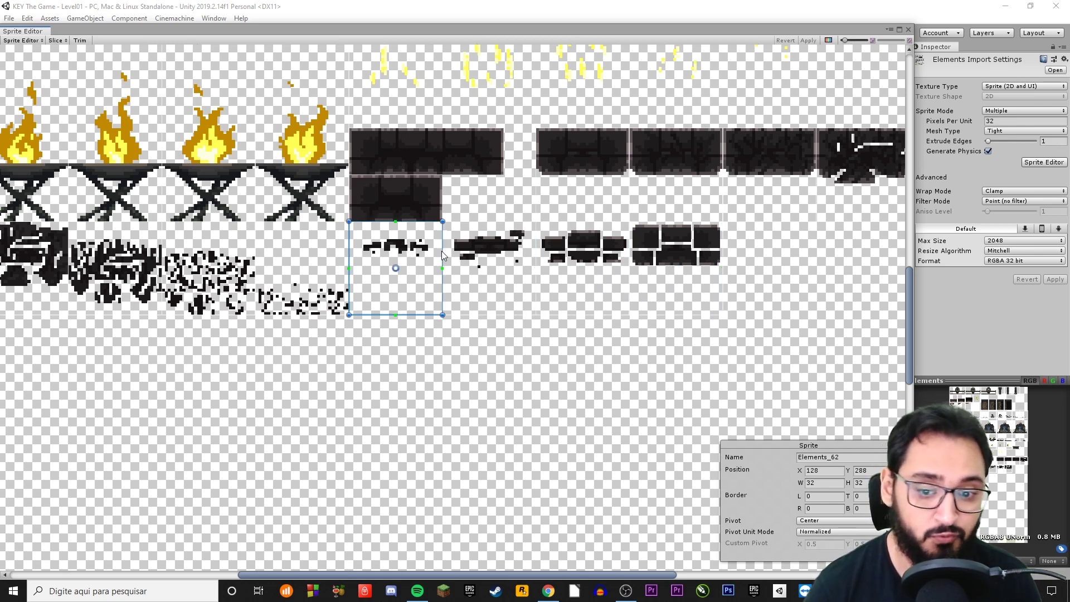
left_click(488, 259)
left_click(562, 260)
left_click(613, 262)
left_click(490, 259)
left_click(424, 253)
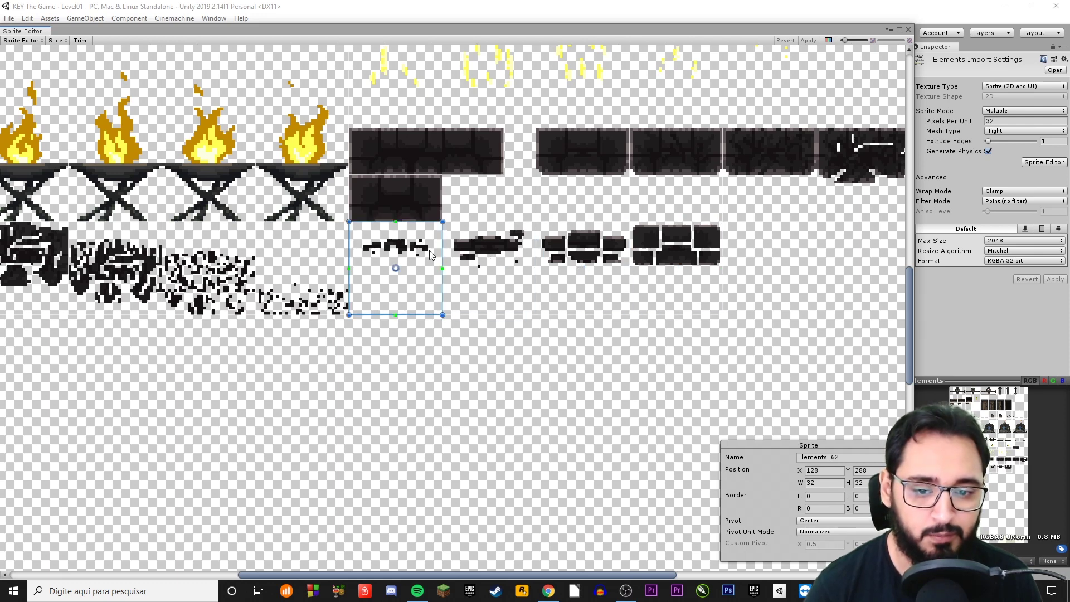
left_click(488, 255)
left_click(557, 259)
left_click(646, 260)
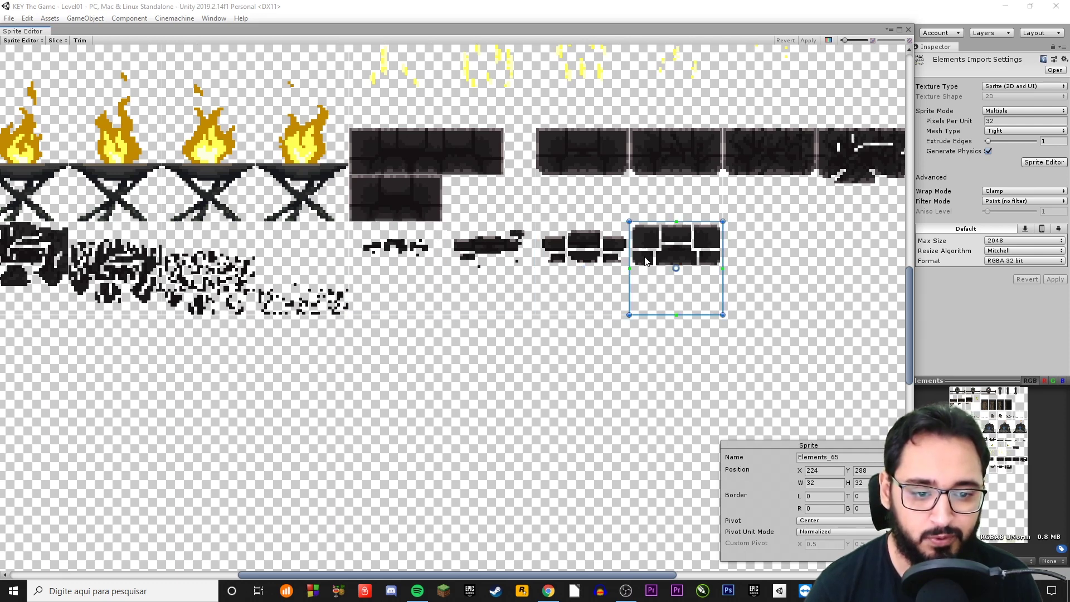
left_click(398, 258)
left_click(467, 258)
left_click(556, 259)
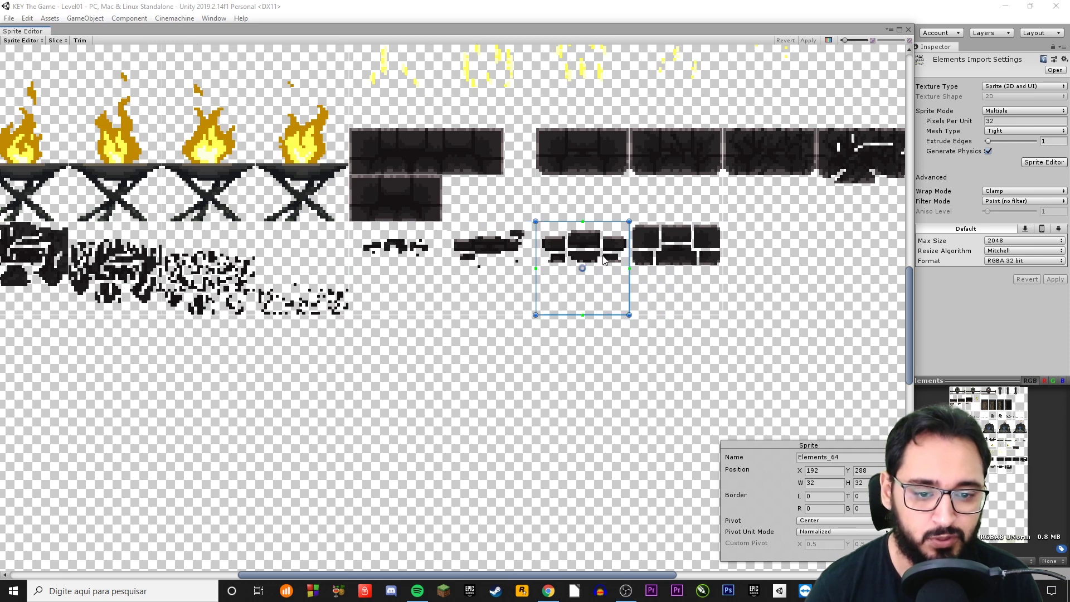
left_click(656, 260)
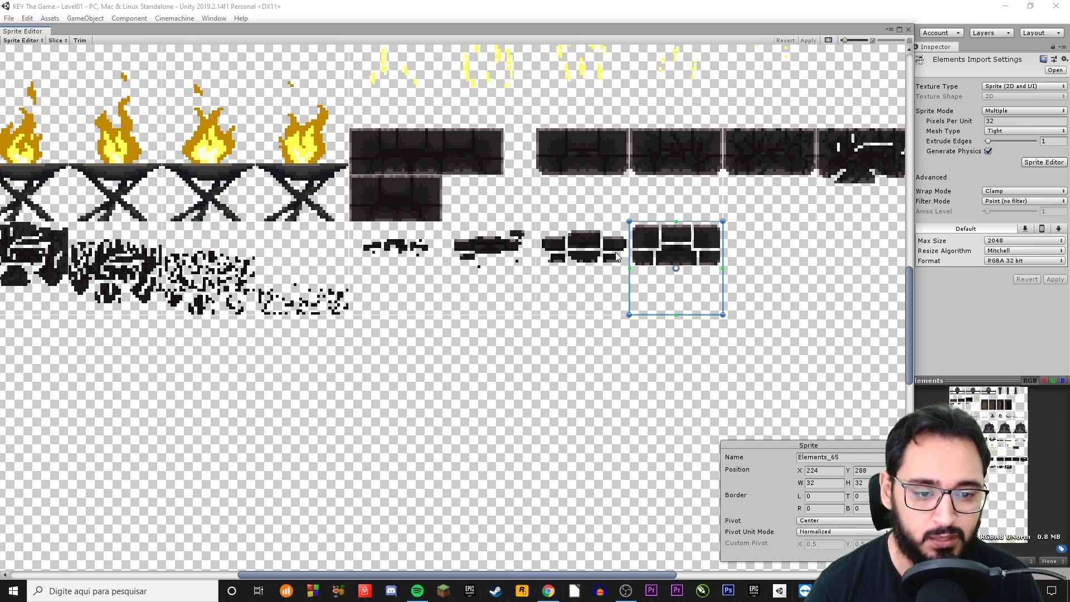
left_click(419, 258)
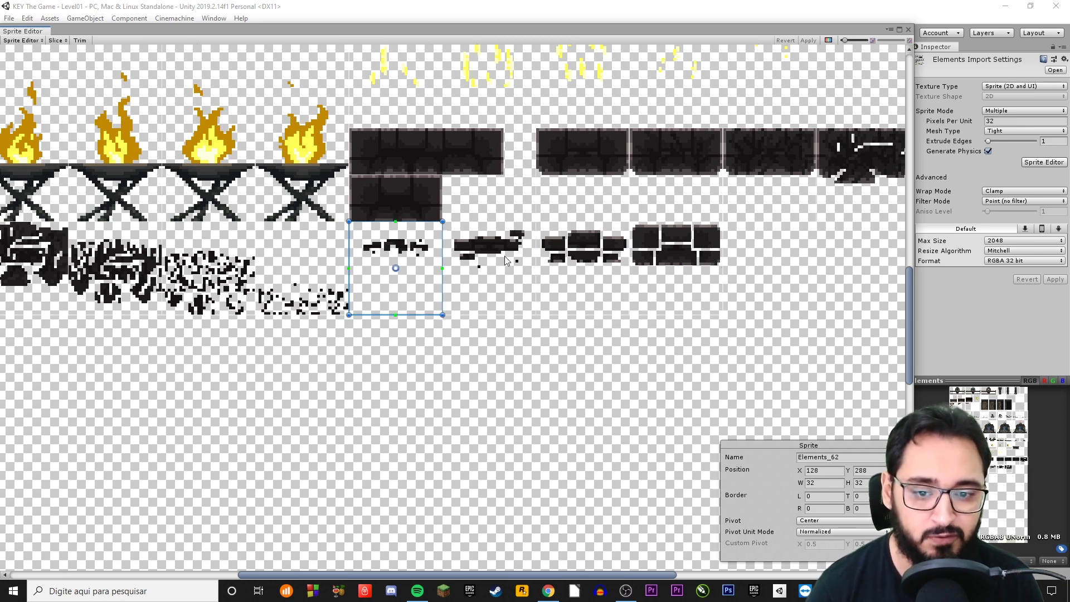
left_click(504, 257)
left_click(592, 258)
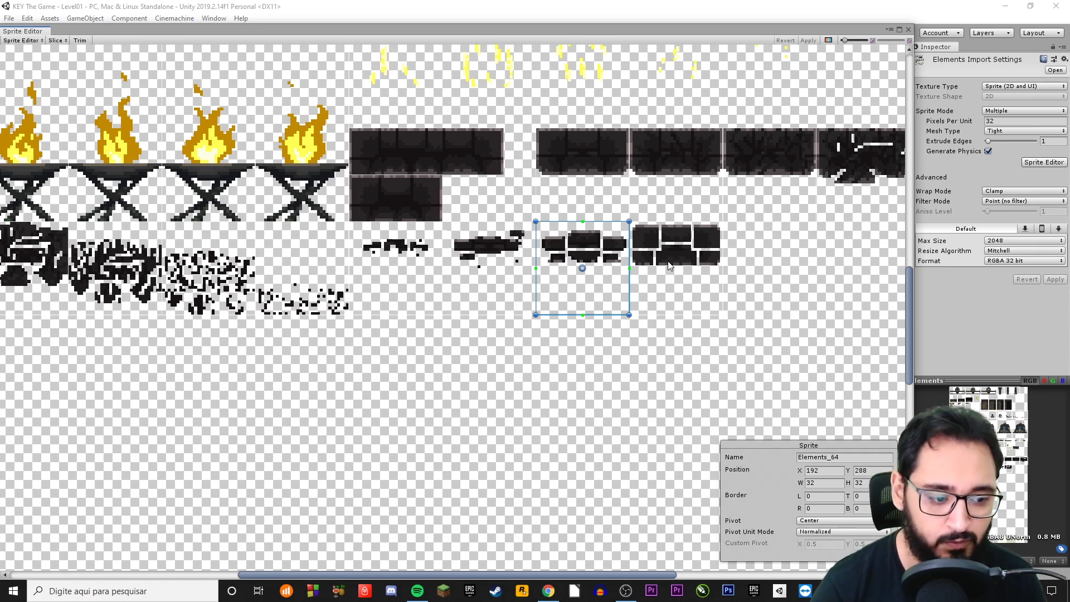
- Review the debris frames and large brick sprite, ending on the intact Elements_54 platform tile
scroll(669, 267, "down", 2)
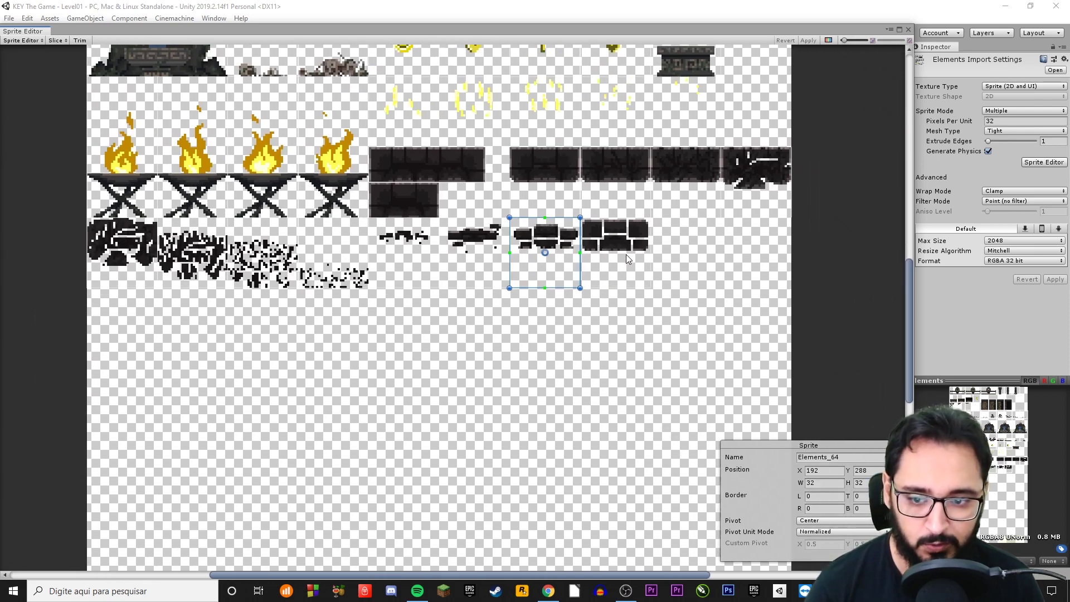
scroll(628, 259, "up", 1)
scroll(628, 259, "down", 1)
scroll(579, 262, "left", 2)
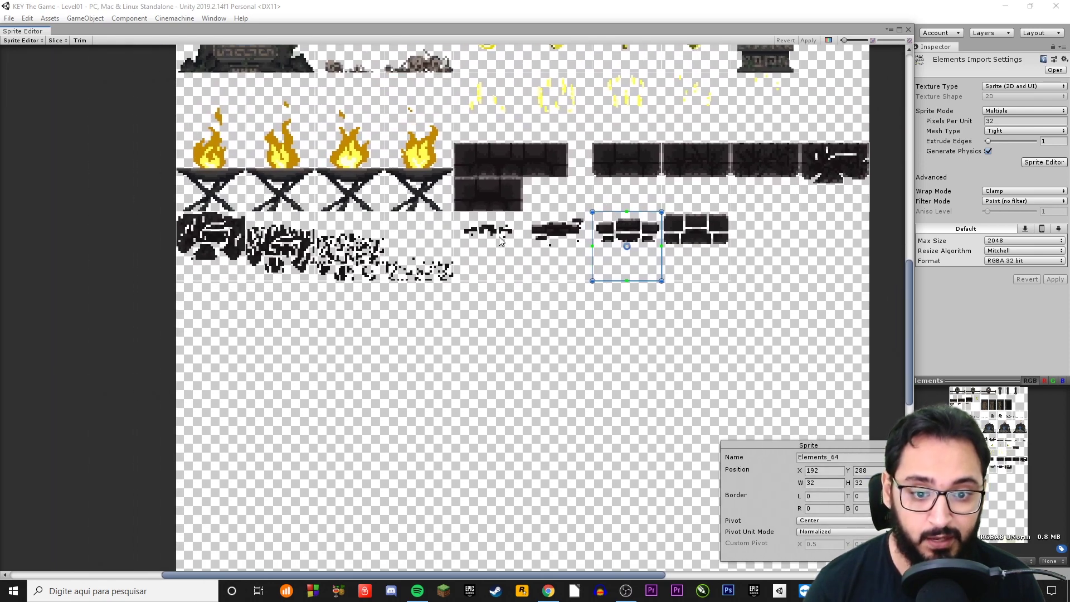
left_click(500, 240)
left_click(574, 245)
scroll(564, 240, "up", 1)
left_click(639, 244)
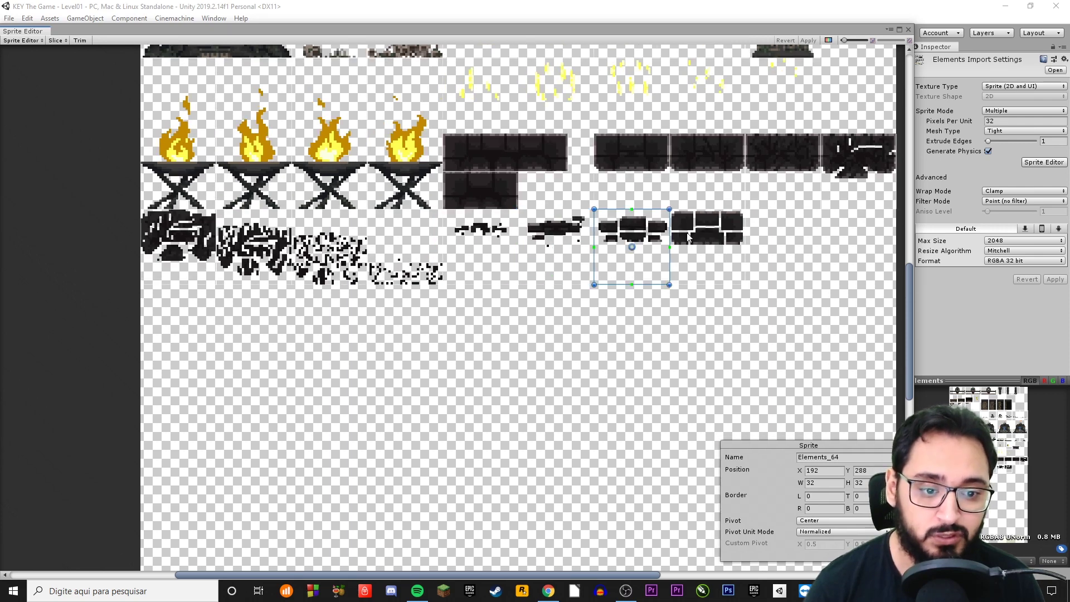
left_click(689, 236)
left_click(493, 159)
left_click(614, 159)
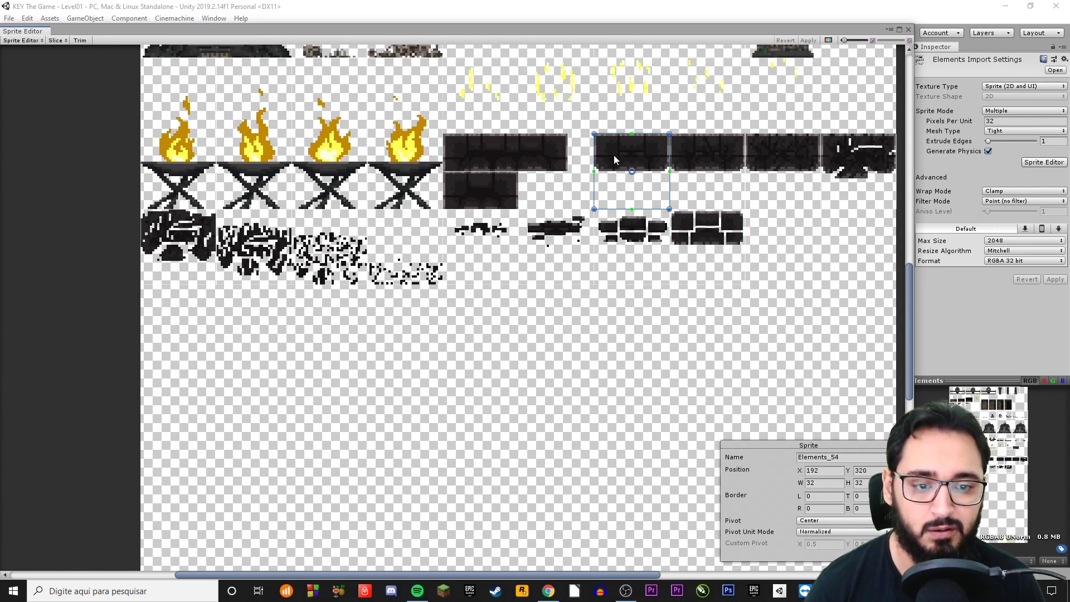
left_click(484, 237)
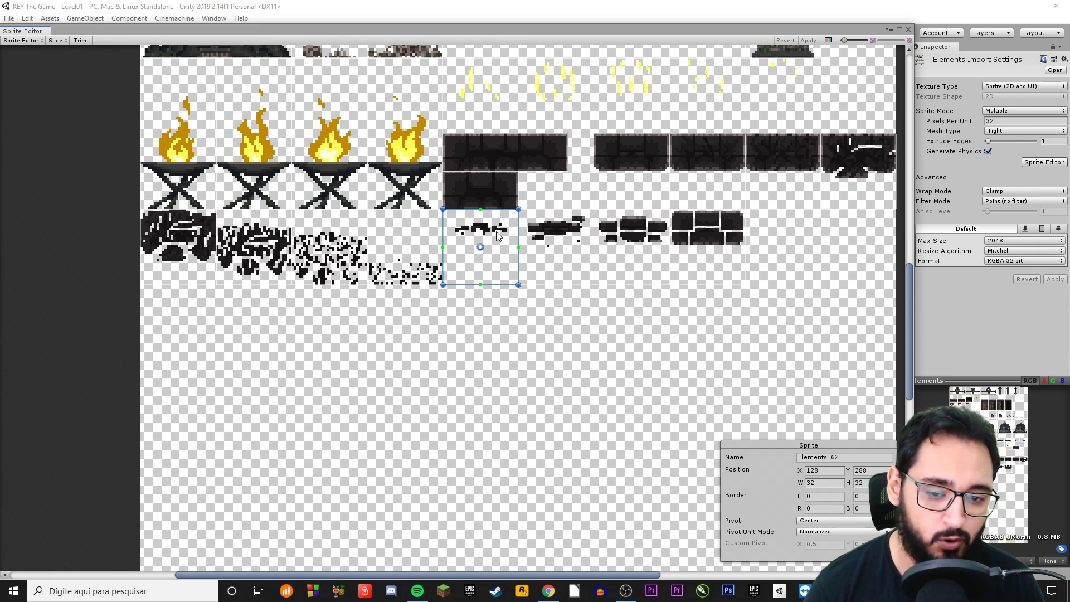
left_click(546, 238)
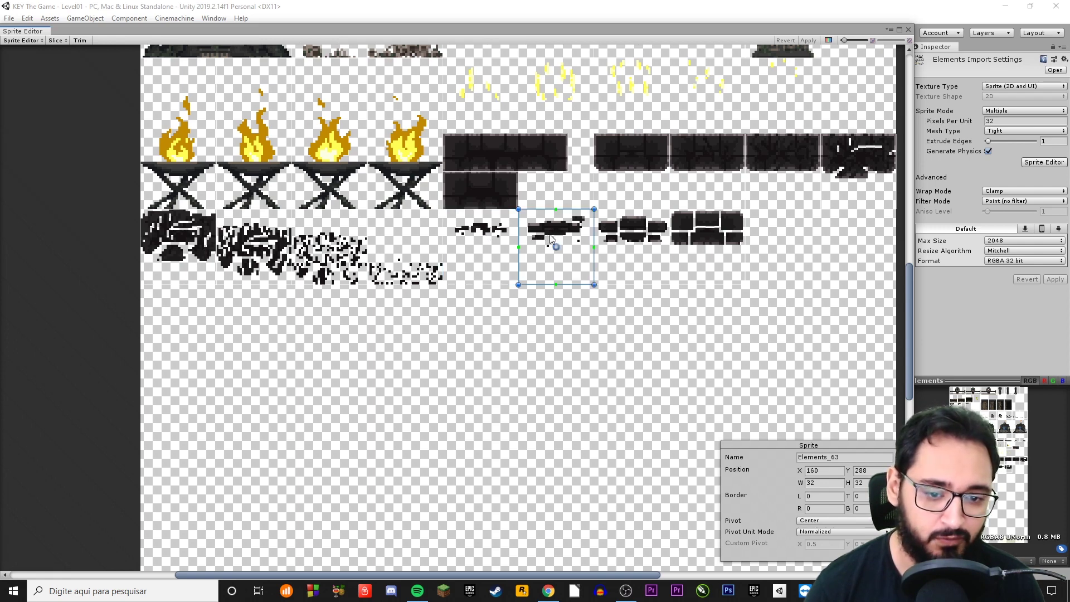
left_click(630, 244)
left_click(706, 237)
left_click(620, 170)
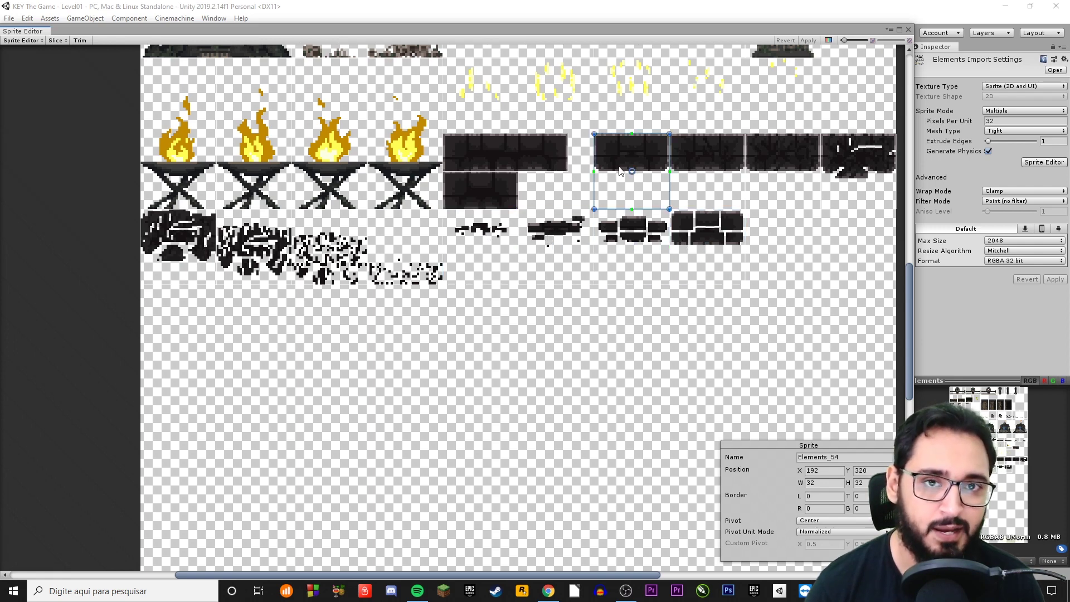
- Close the Sprite Editor, select UndoingPlatform and preview its DoingGround clip through frame 4
left_click(907, 32)
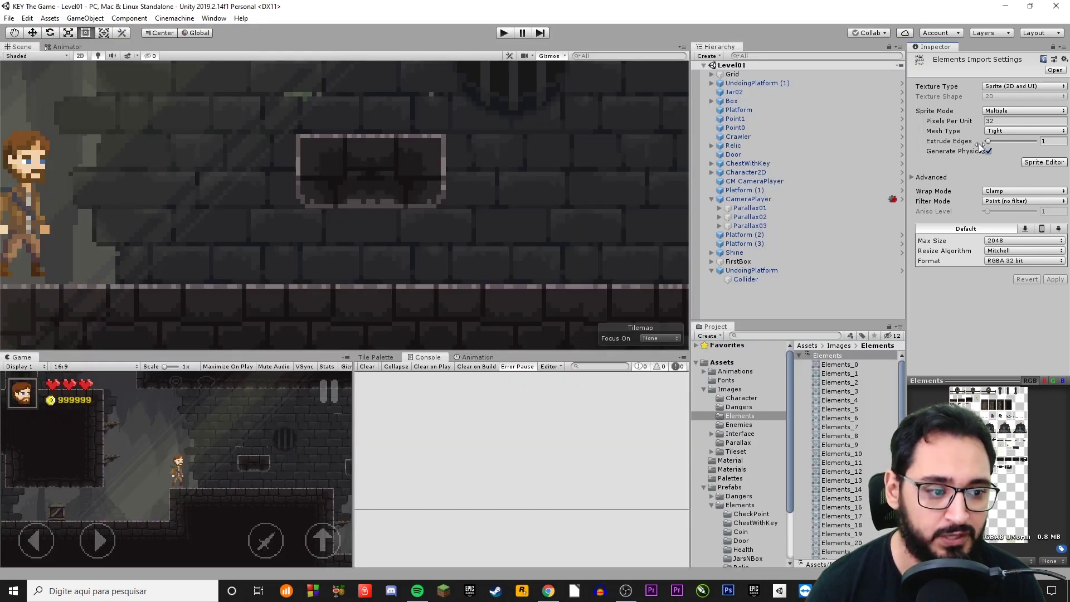
left_click(765, 270)
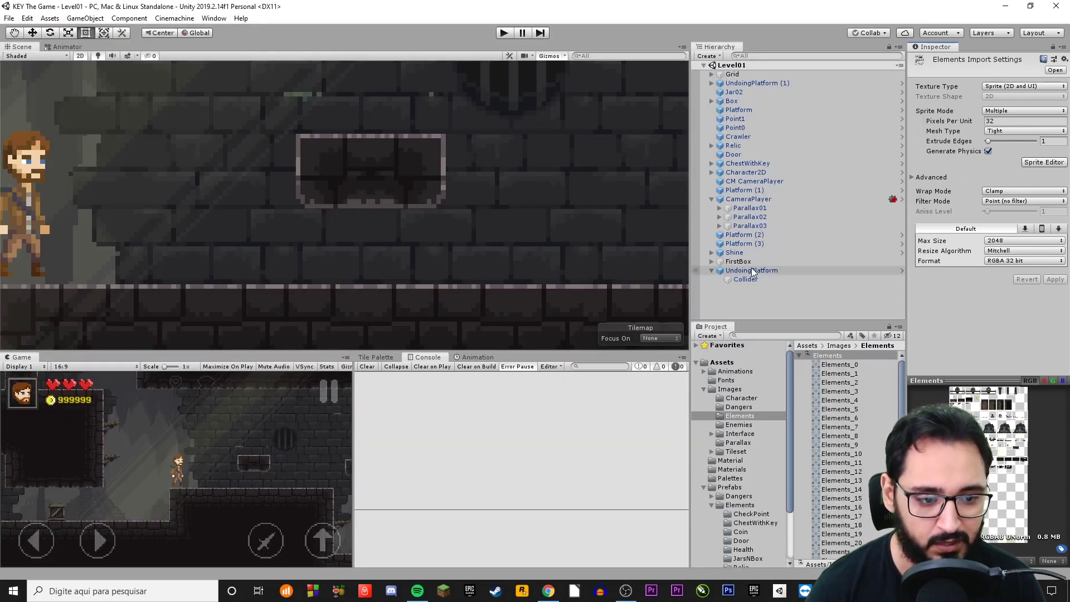
left_click(466, 360)
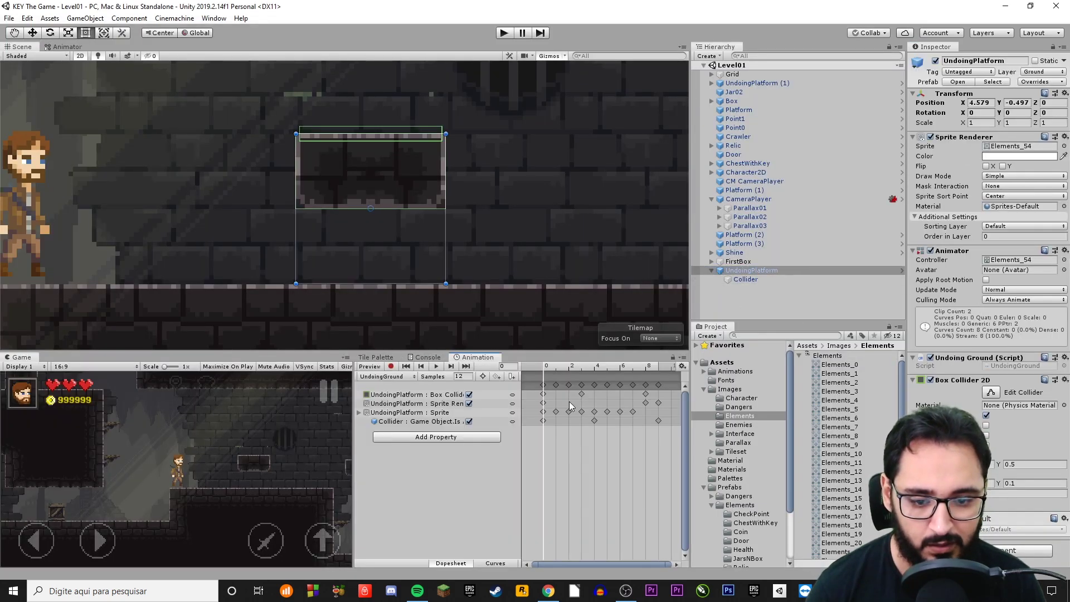
left_click(384, 377)
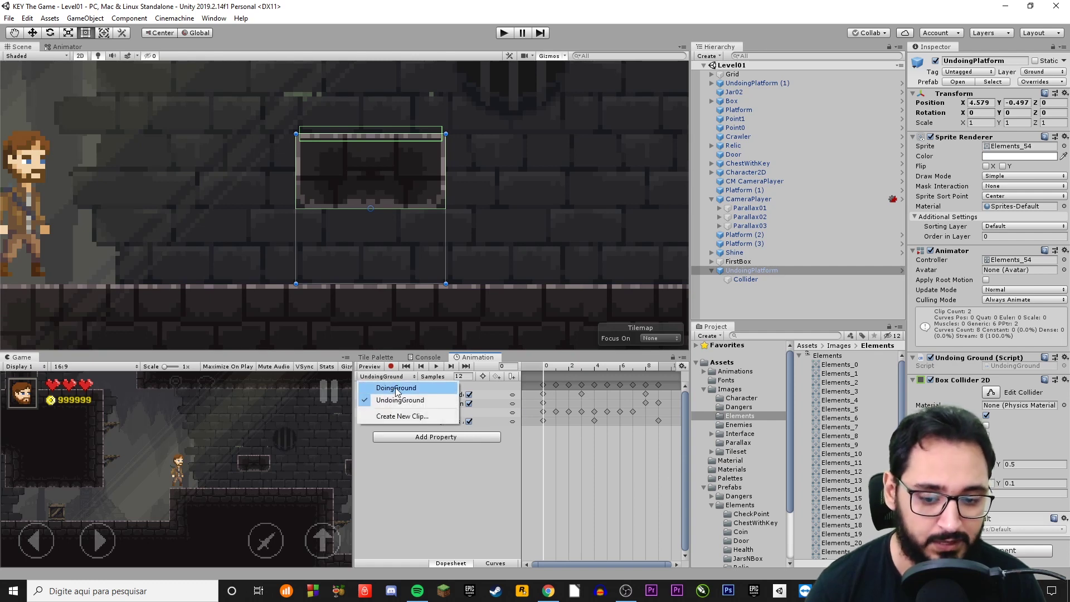
left_click(396, 387)
left_click(547, 367)
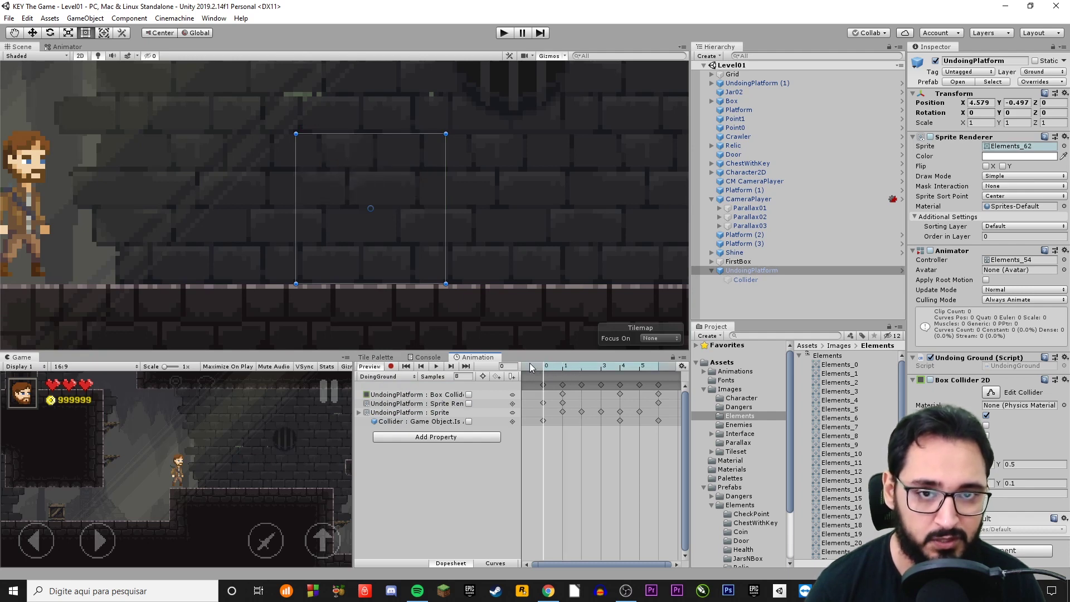
mouse_move(537, 363)
left_mouse_down()
mouse_move(662, 377)
mouse_move(639, 379)
left_mouse_up()
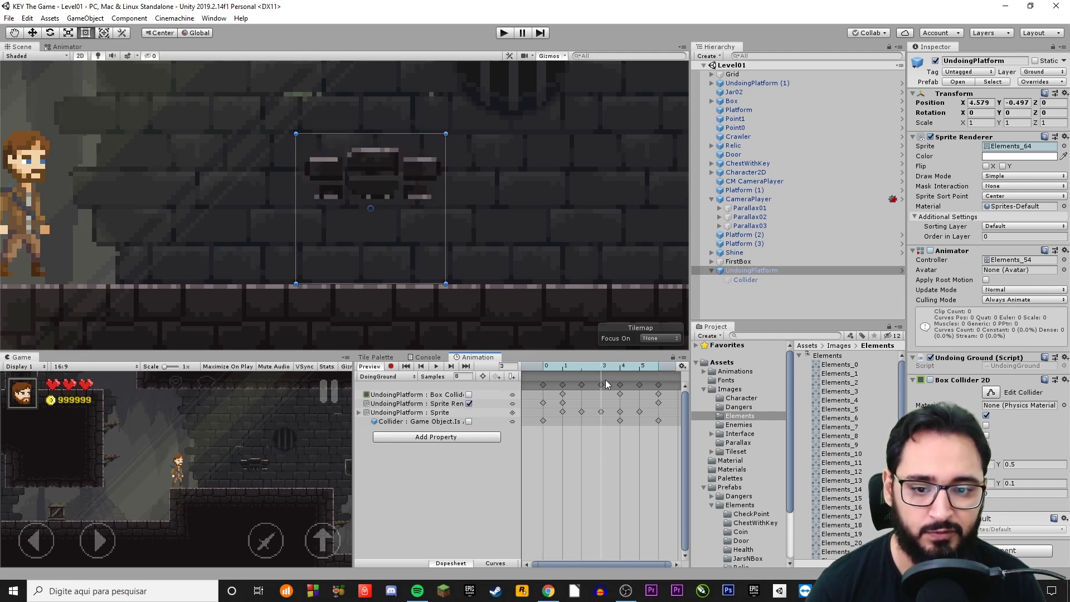
- Switch to the UndoingGround clip, scrub its crumbling frames, and bring up the Animator graph
left_click(415, 378)
left_click(399, 400)
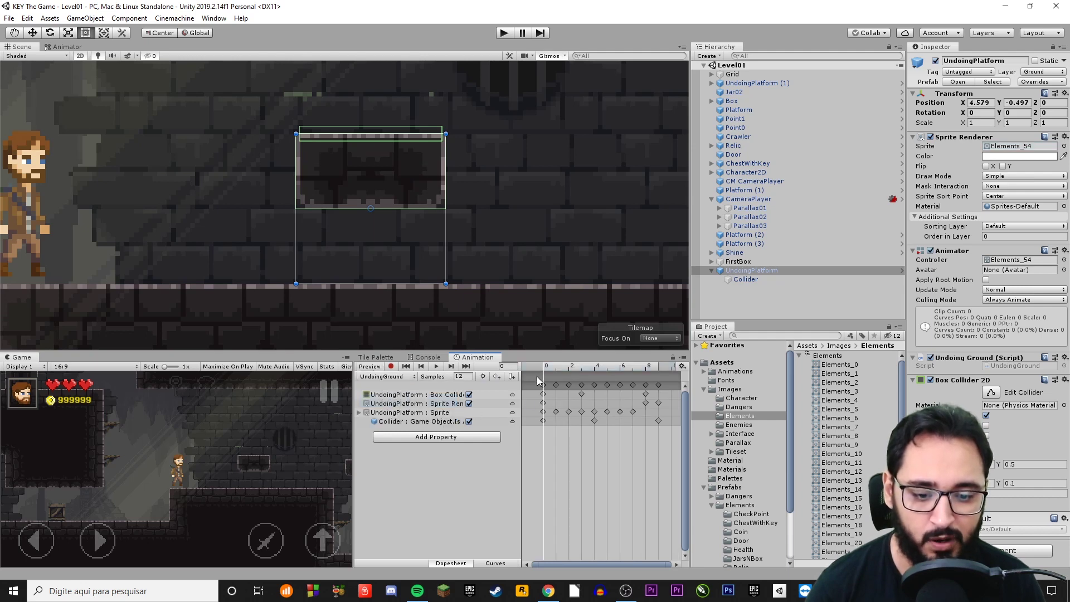
mouse_move(546, 371)
left_mouse_down()
mouse_move(650, 375)
mouse_move(543, 366)
left_mouse_up()
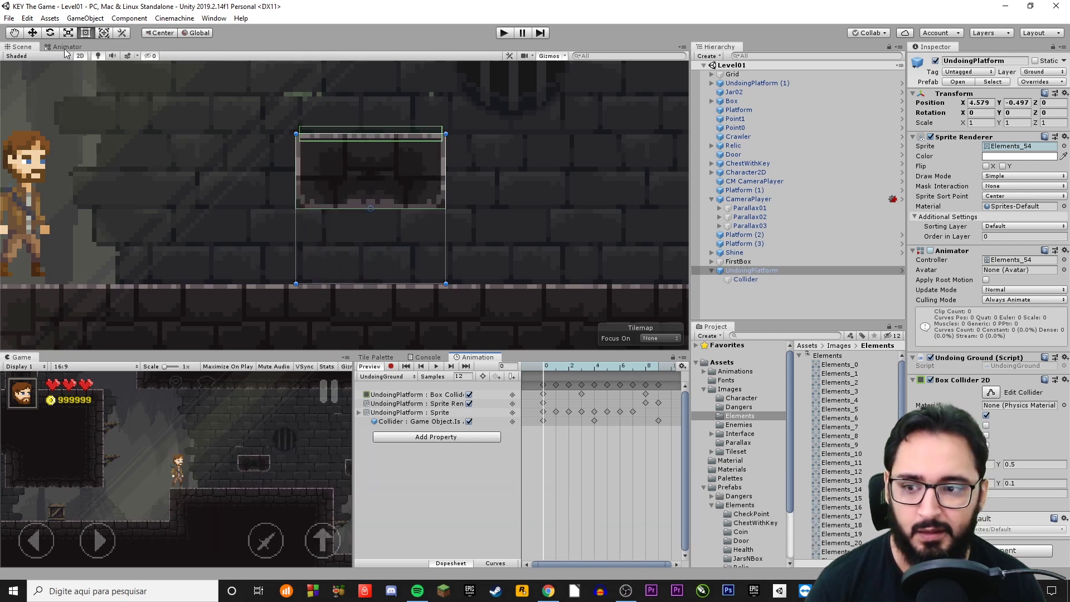
left_click(65, 47)
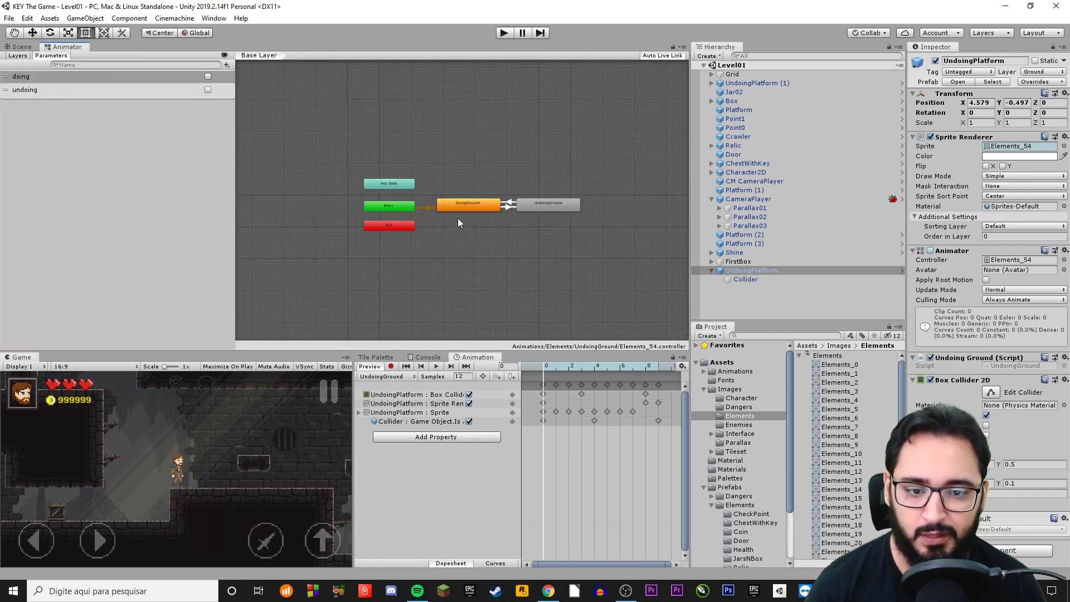
- Inspect and compare the DoingGround and UndoingGround states in the Animator
scroll(424, 231, "up", 3)
left_click(470, 187)
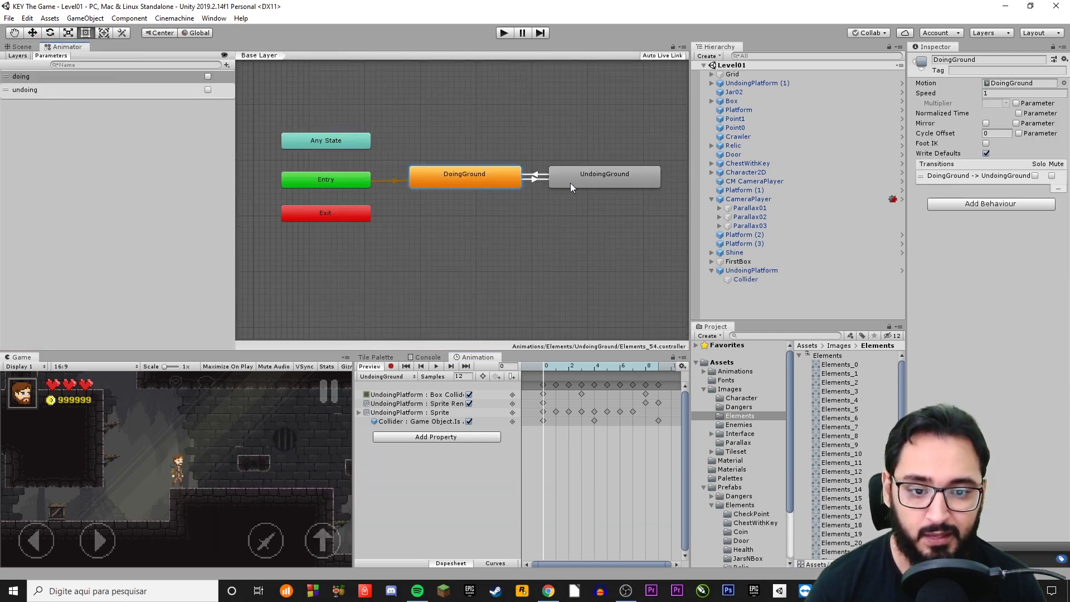
left_click(578, 183)
left_click(473, 181)
left_click(570, 179)
left_click(476, 179)
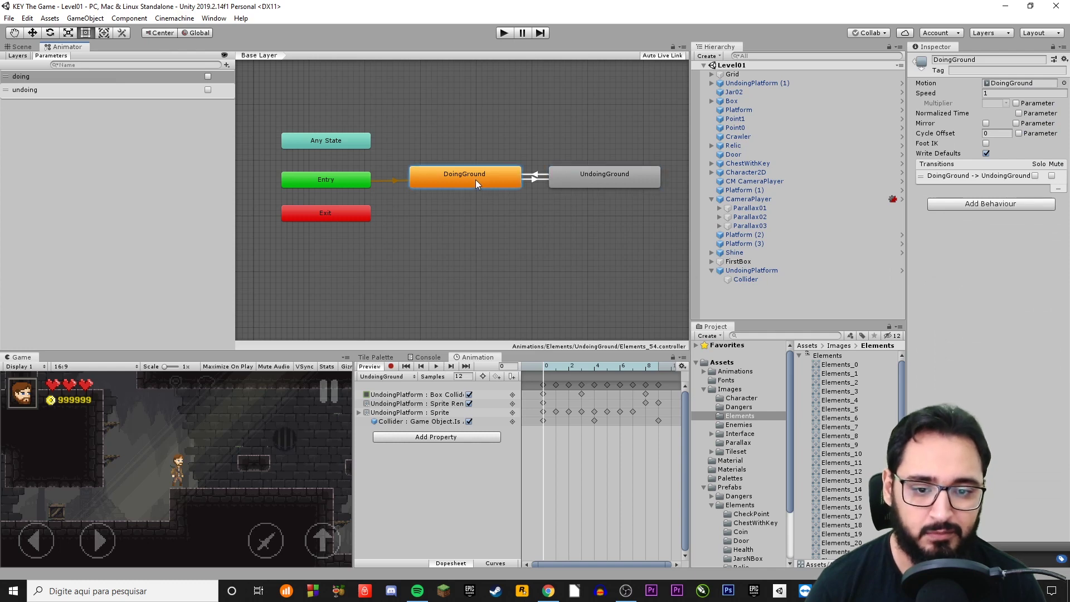
right_click(500, 181)
left_click(592, 179)
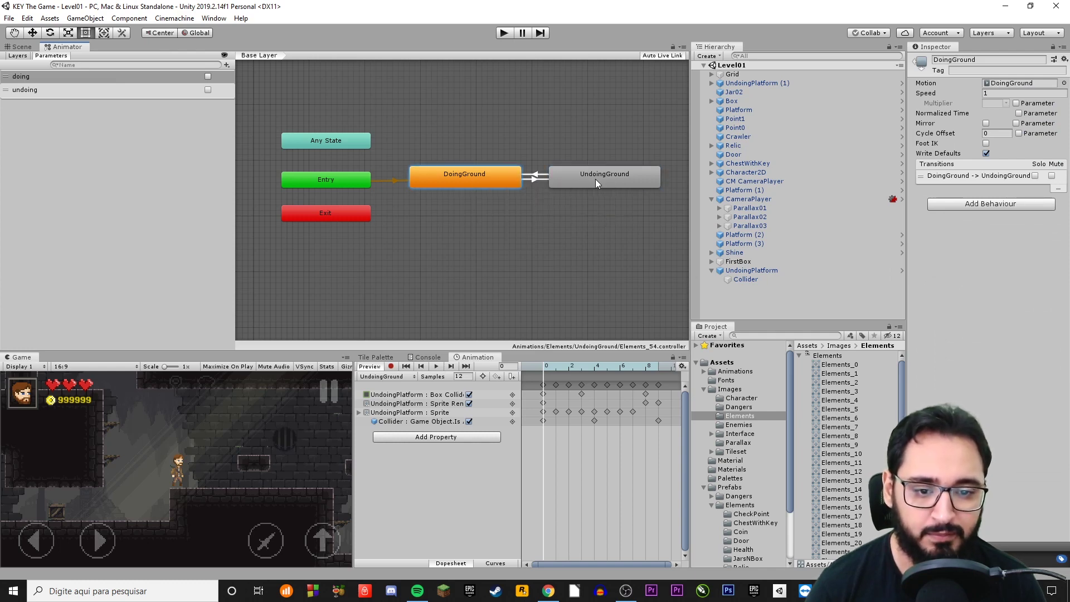
left_click(595, 179)
left_click(504, 177)
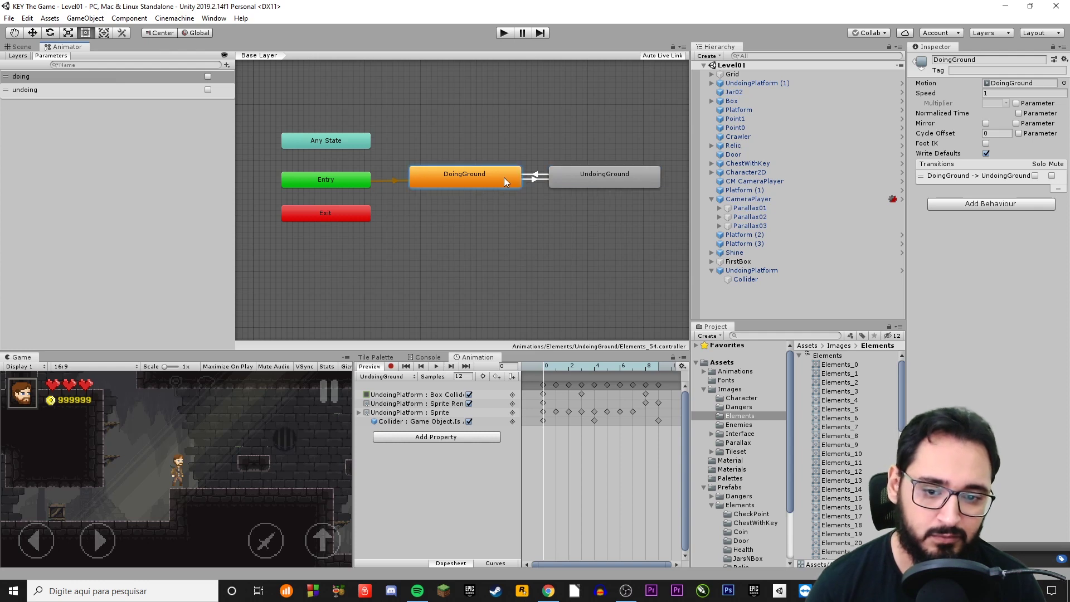
left_click(573, 175)
left_click(491, 171)
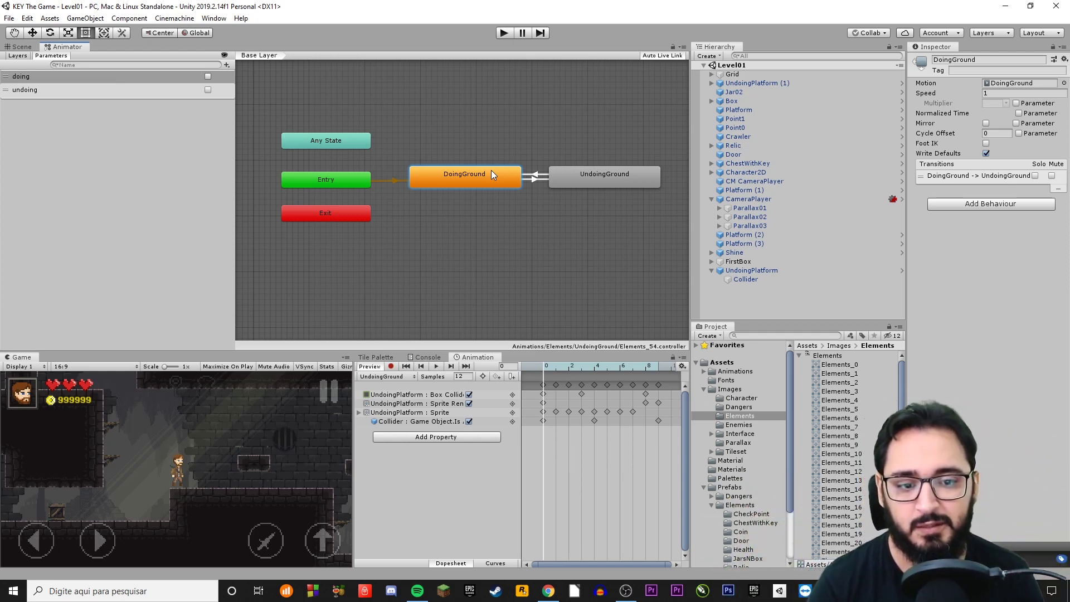
- Review both transitions and enable Has Exit Time on UndoingGround -> DoingGround
left_click(537, 179)
left_click(914, 157)
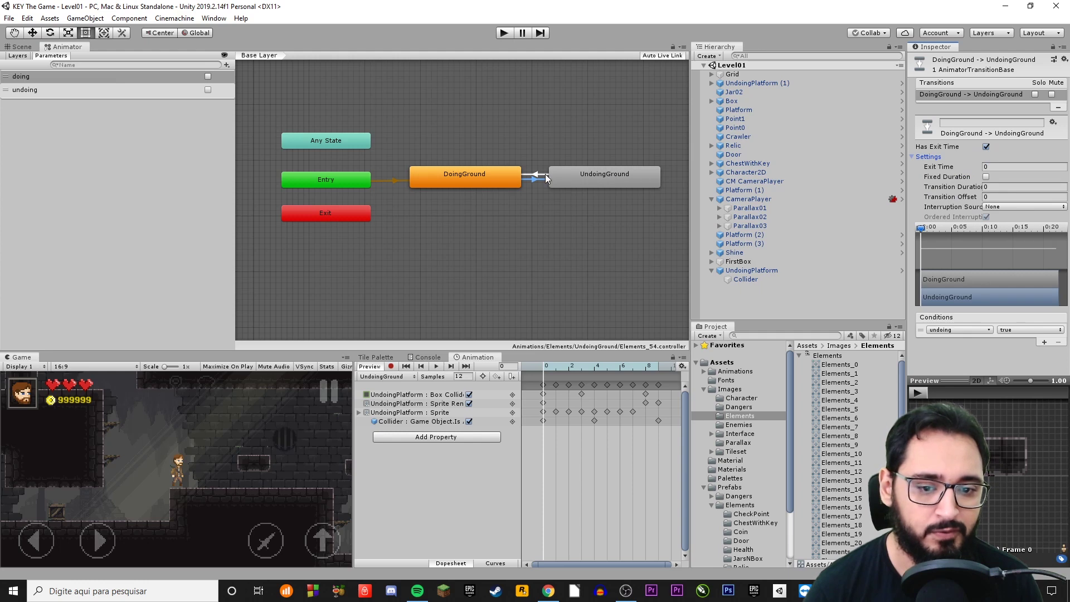
left_click(545, 174)
left_click(538, 181)
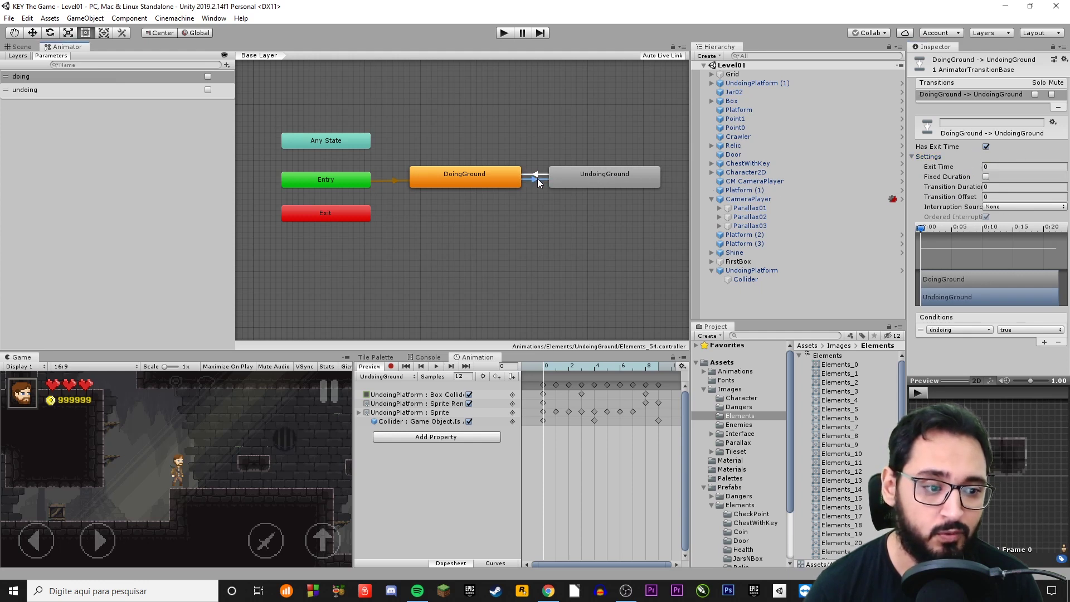
left_click(544, 175)
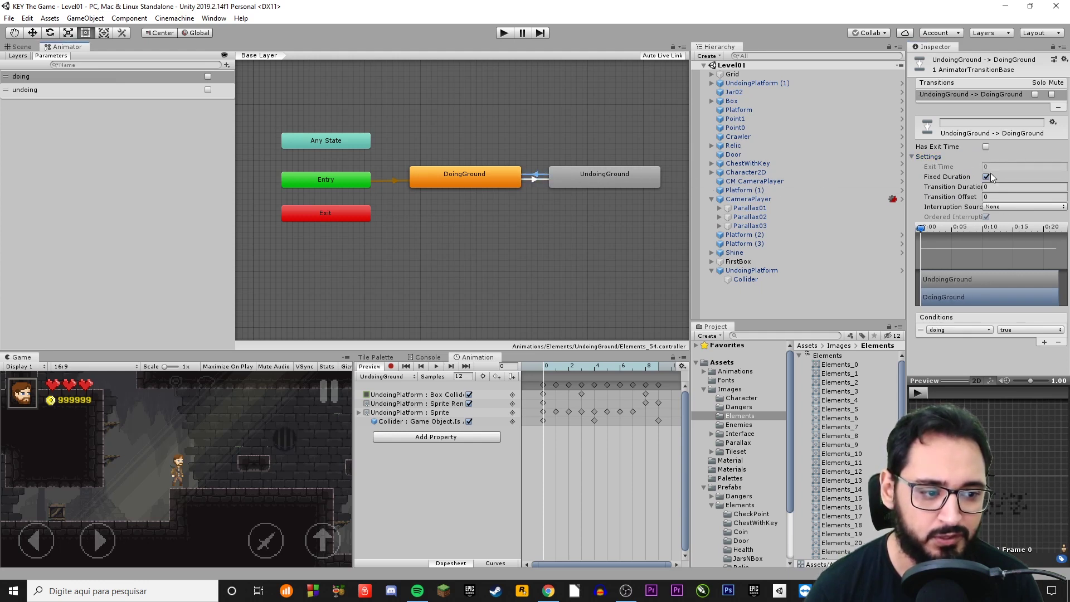
left_click(985, 147)
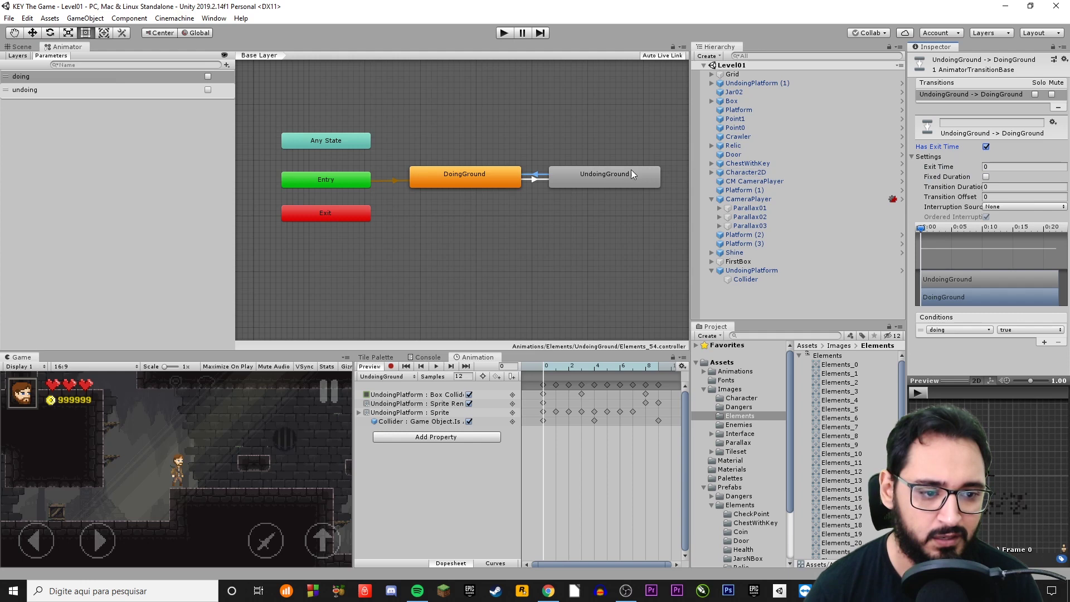
left_click(543, 183)
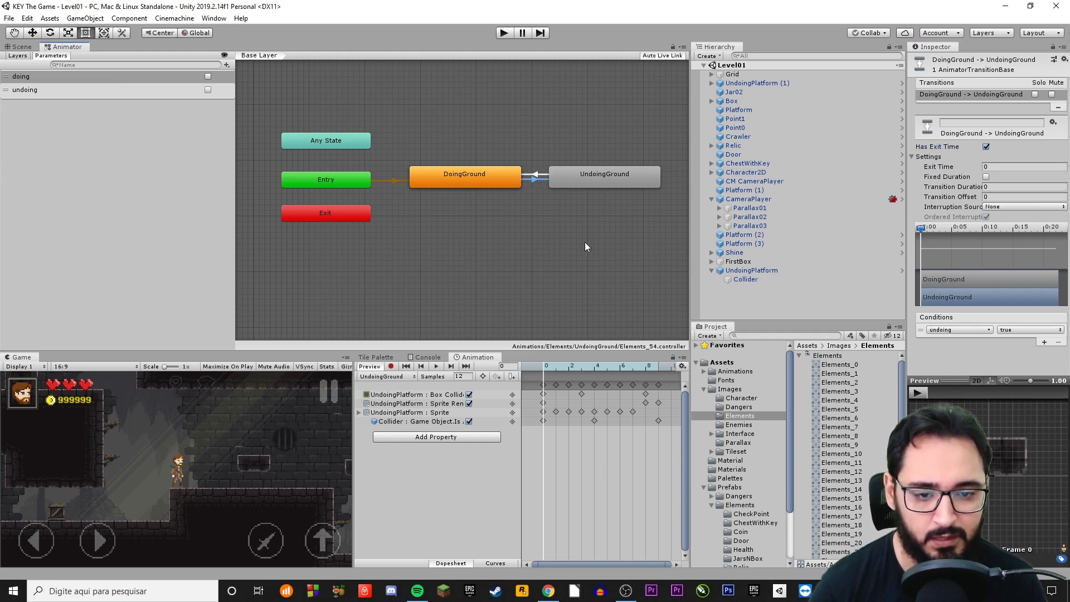
- Check the doing and undoing parameters and transition conditions, then reselect UndoingPlatform in the Scene
left_click(26, 89)
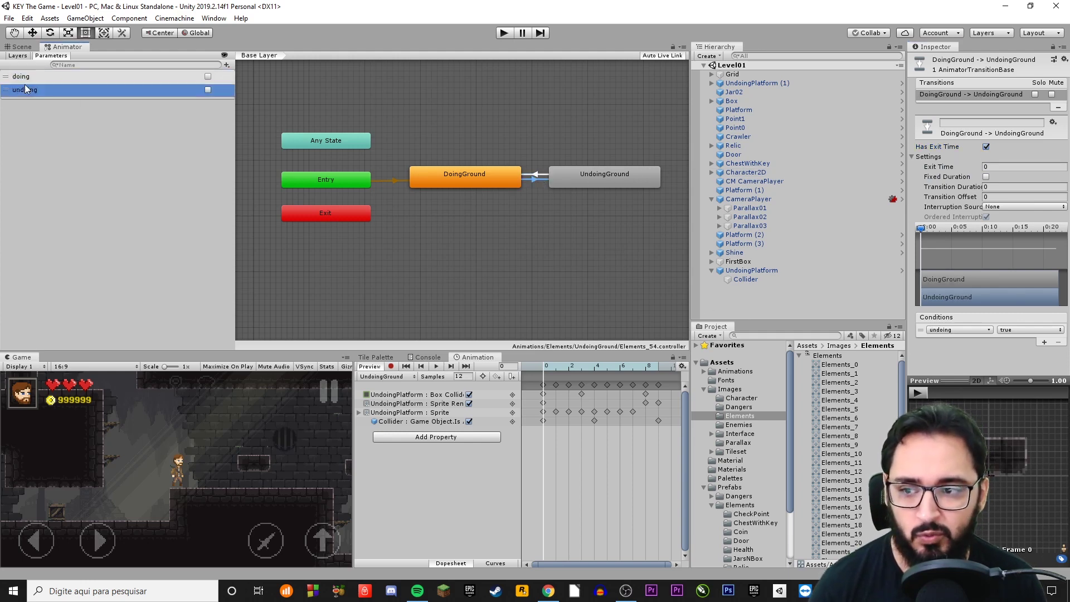
left_click(38, 76)
left_click(34, 89)
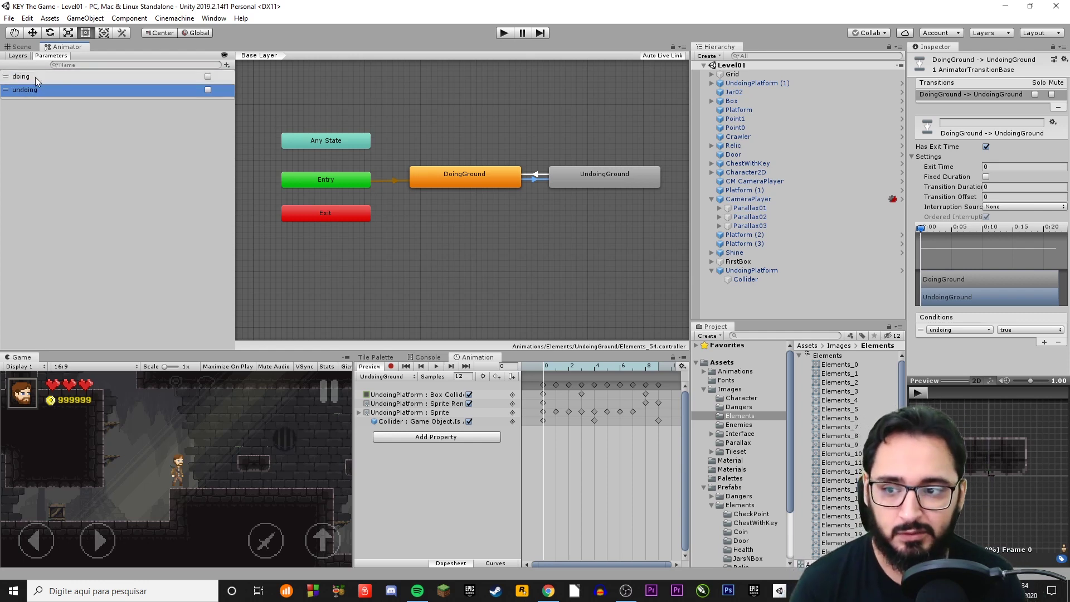
left_click(31, 76)
left_click(30, 90)
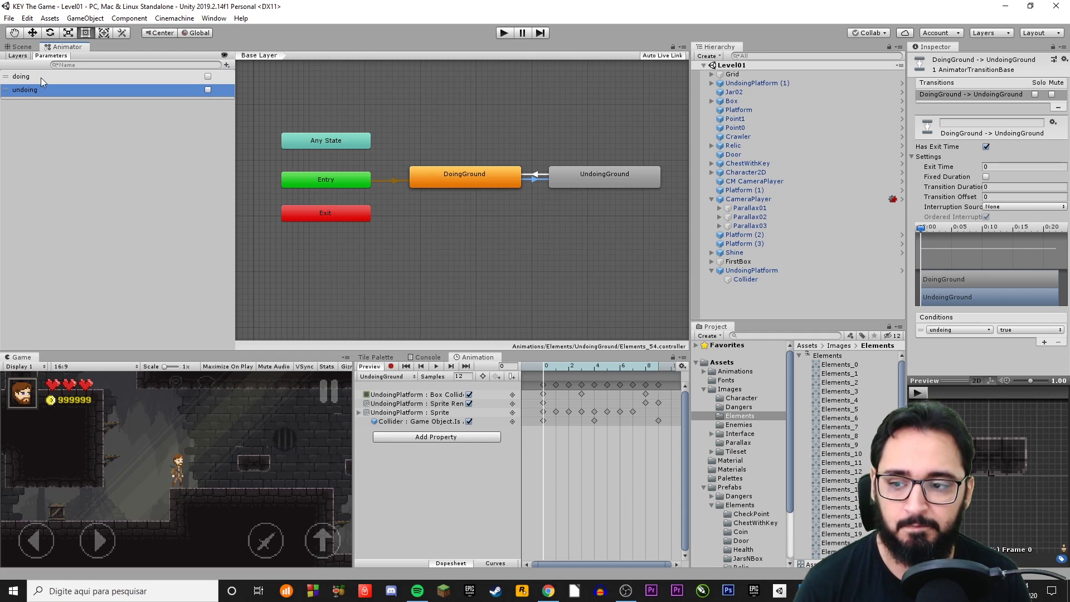
left_click(965, 332)
left_click(550, 176)
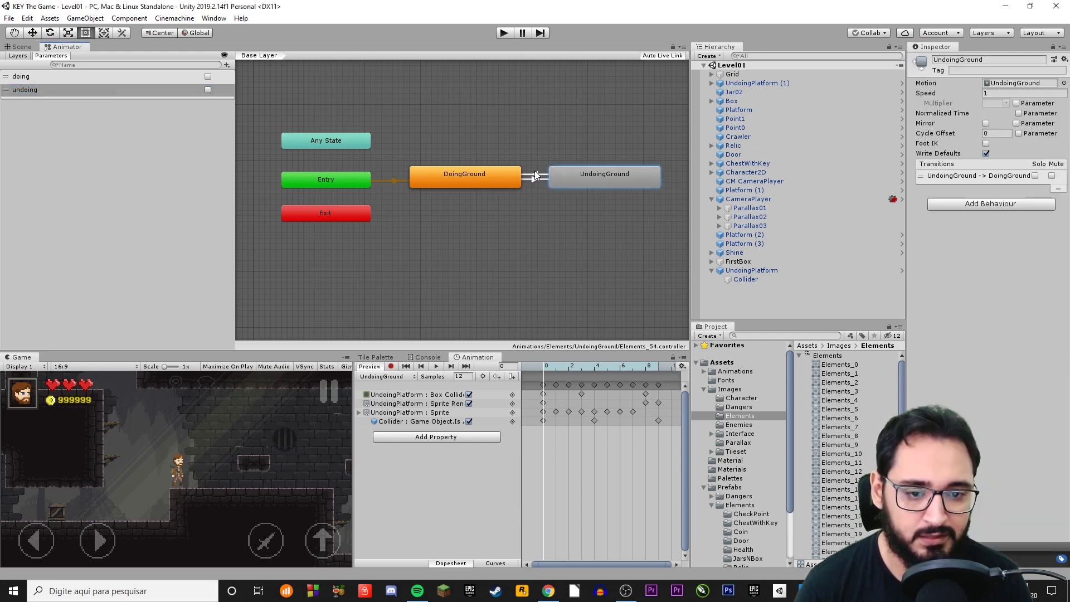
left_click(535, 176)
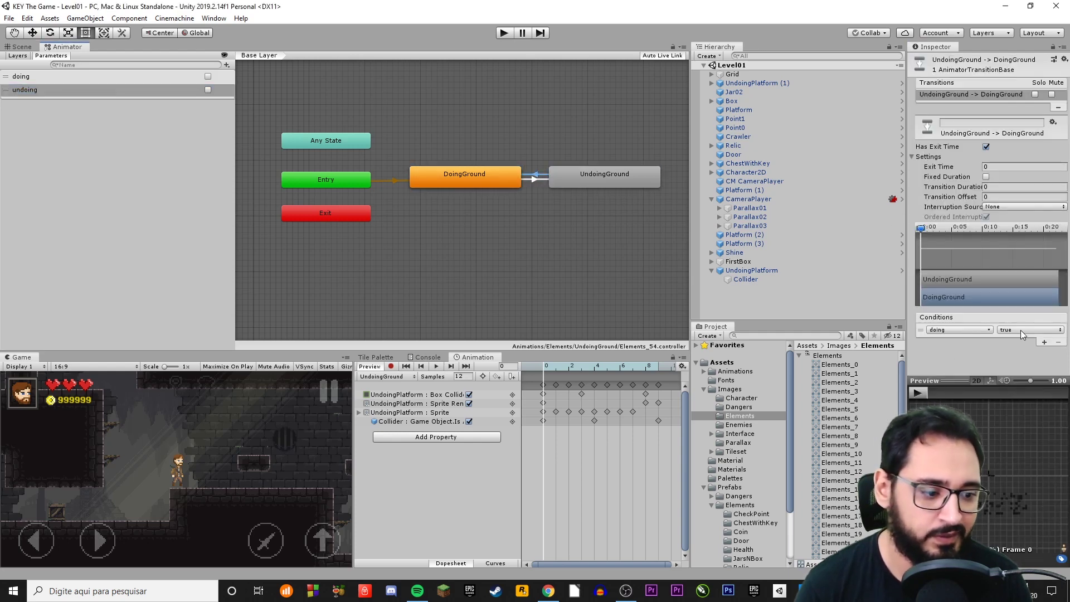
left_click(22, 47)
left_click(750, 272)
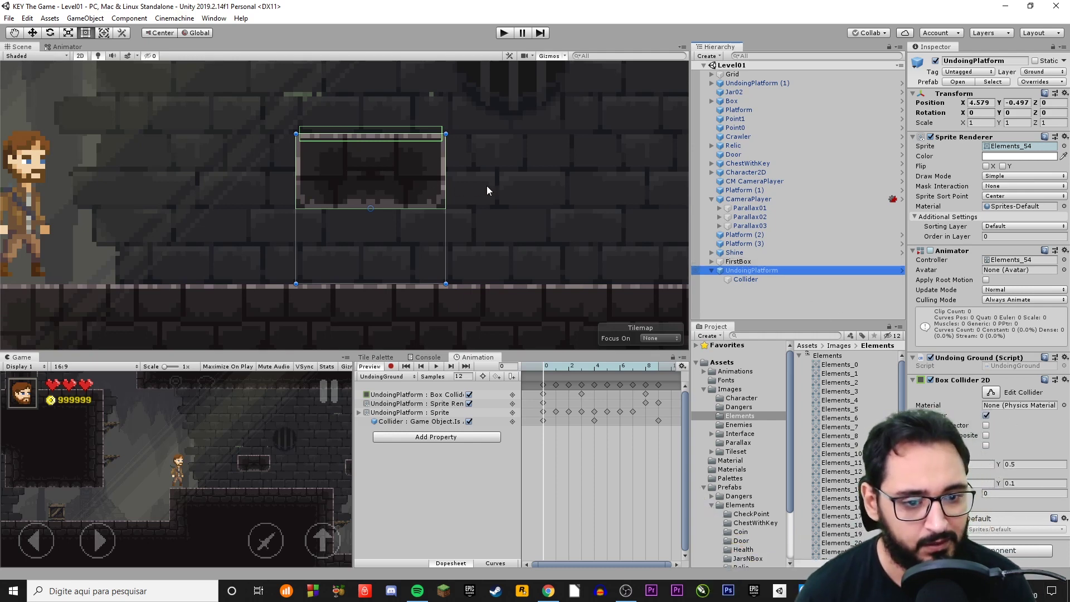
- Ping the UndoingGround script in Scripts > Elements via the Undoing Ground component, then reselect UndoingPlatform
middle_click_drag(486, 185, 453, 182)
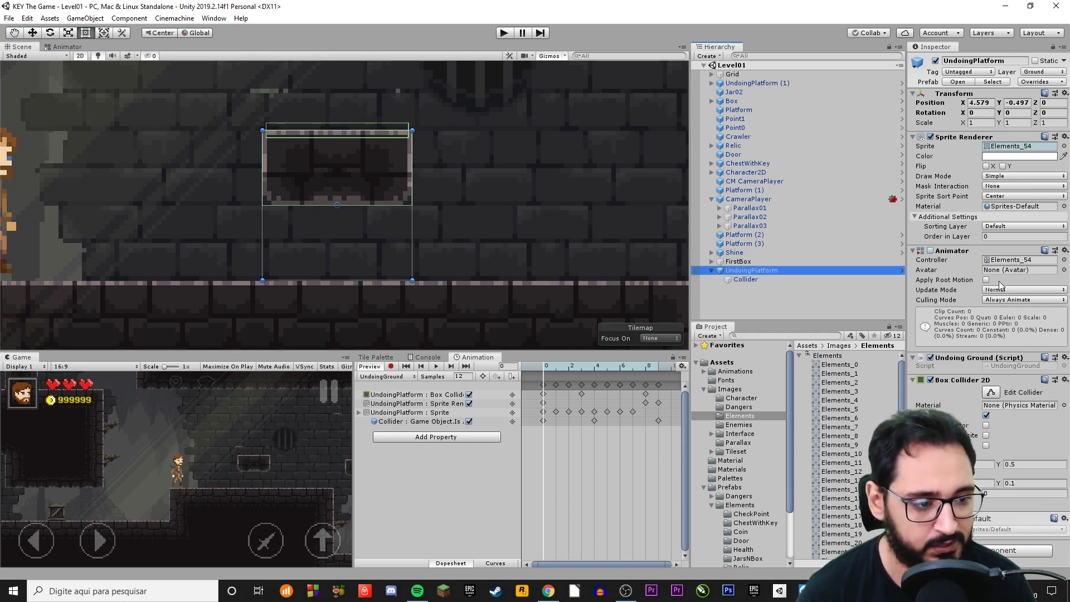
left_click(1004, 366)
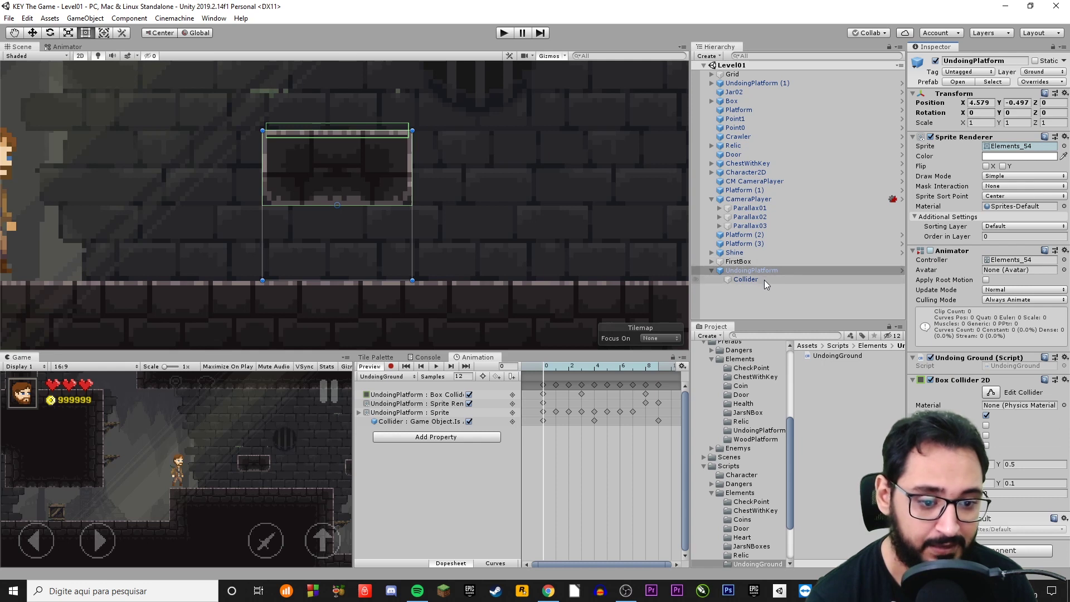
left_click(751, 270)
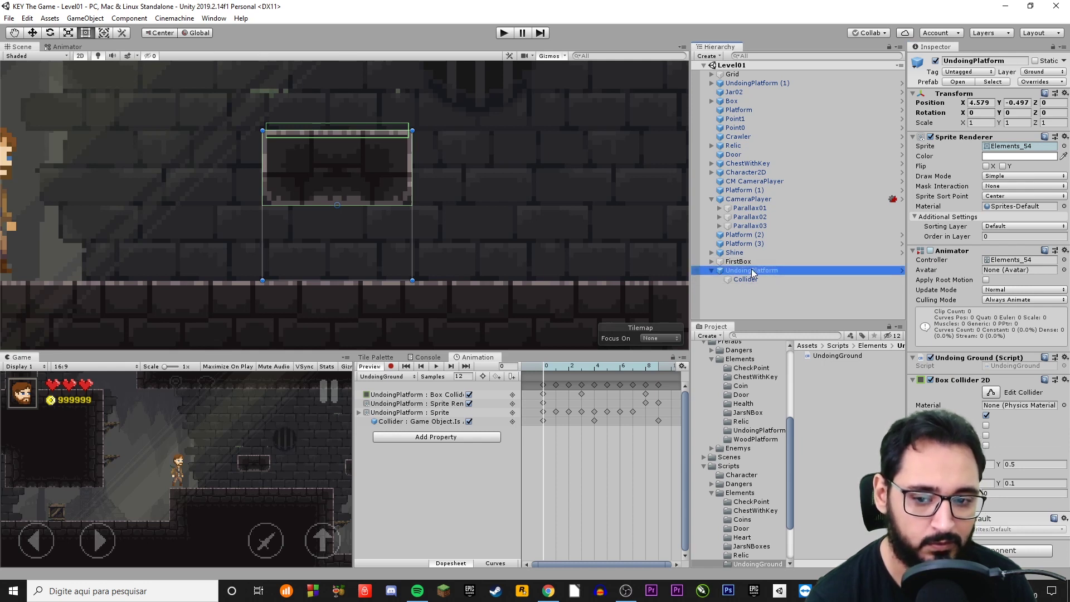
left_click(750, 286)
- Select the Collider child, frame its box in the Scene view, then reselect UndoingPlatform
left_click(750, 281)
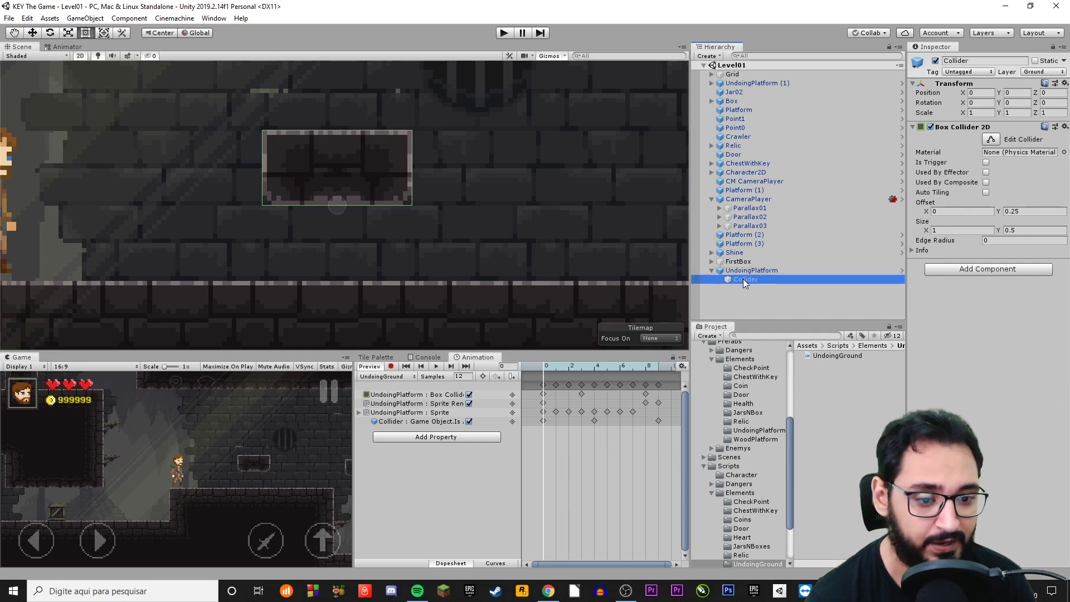
left_click(754, 270)
left_click(751, 279)
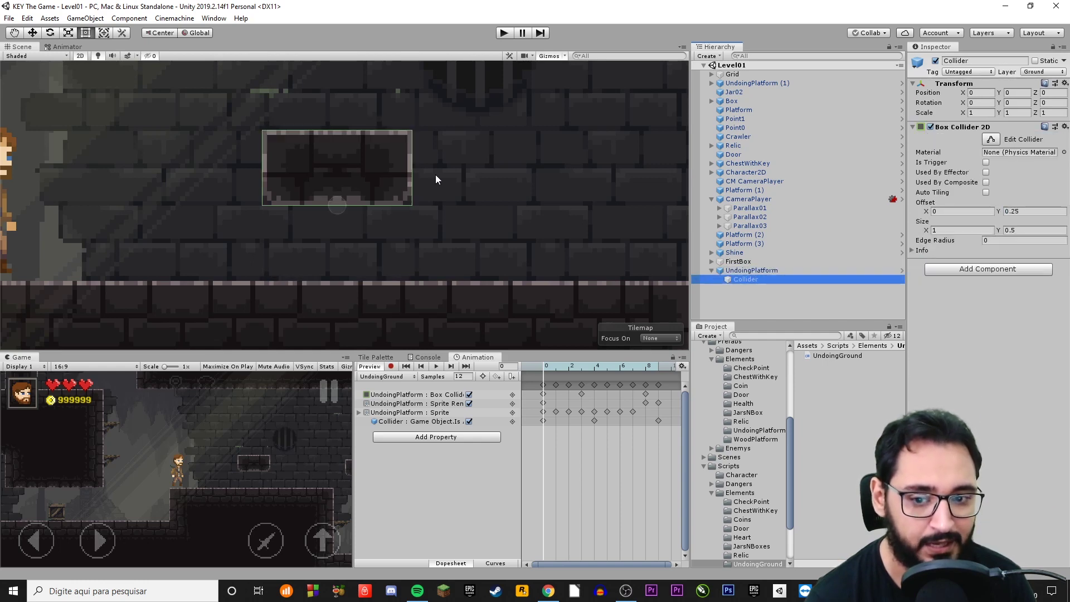
scroll(316, 146, "up", 3)
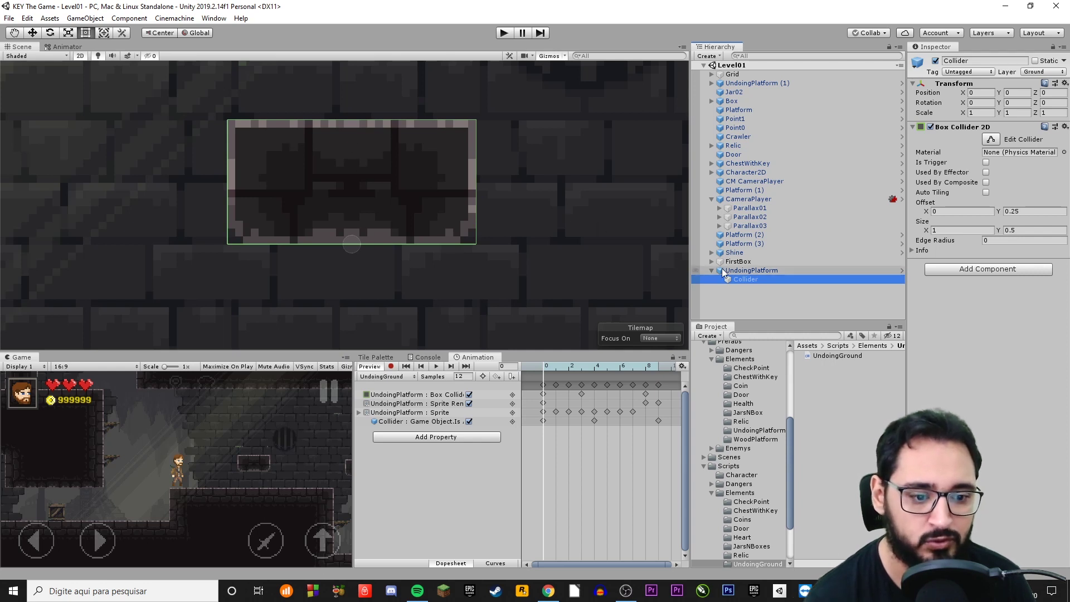
left_click(751, 270)
scroll(418, 160, "down", 1)
scroll(418, 159, "up", 2)
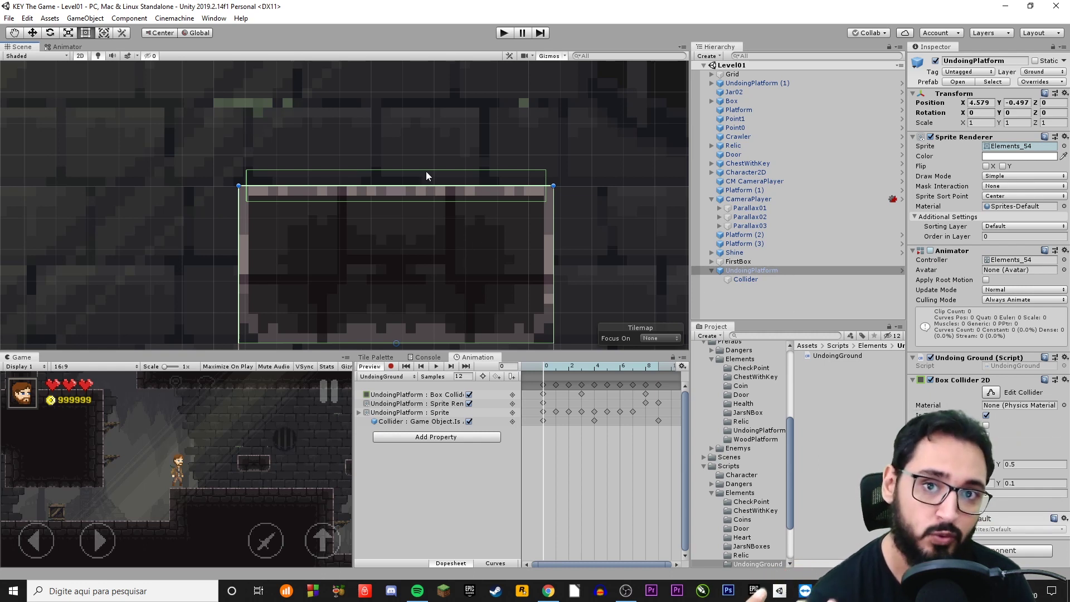
left_click(746, 279)
key("f")
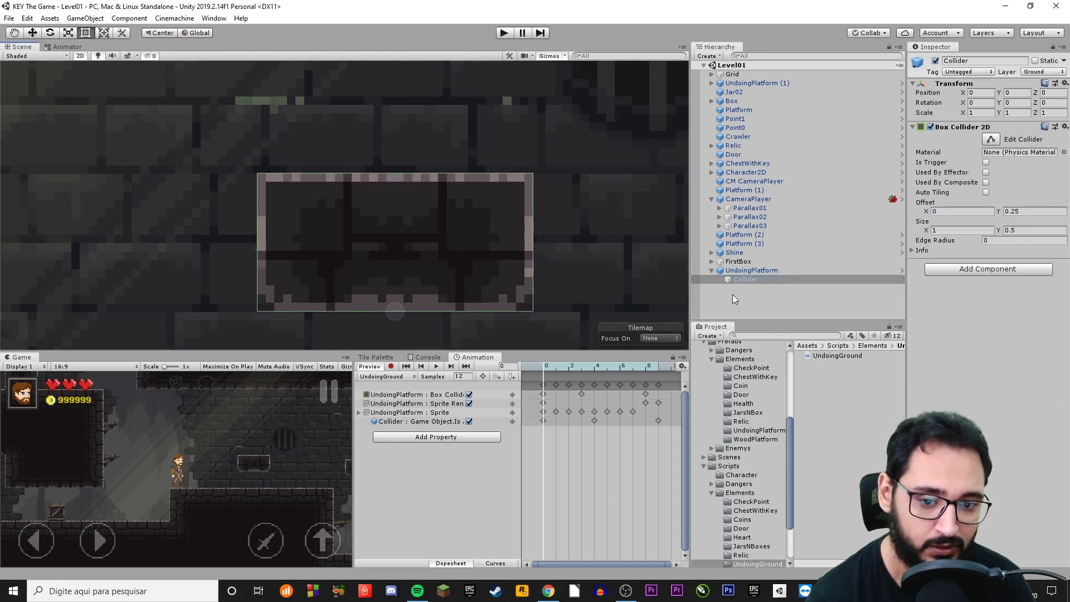
key("Up")
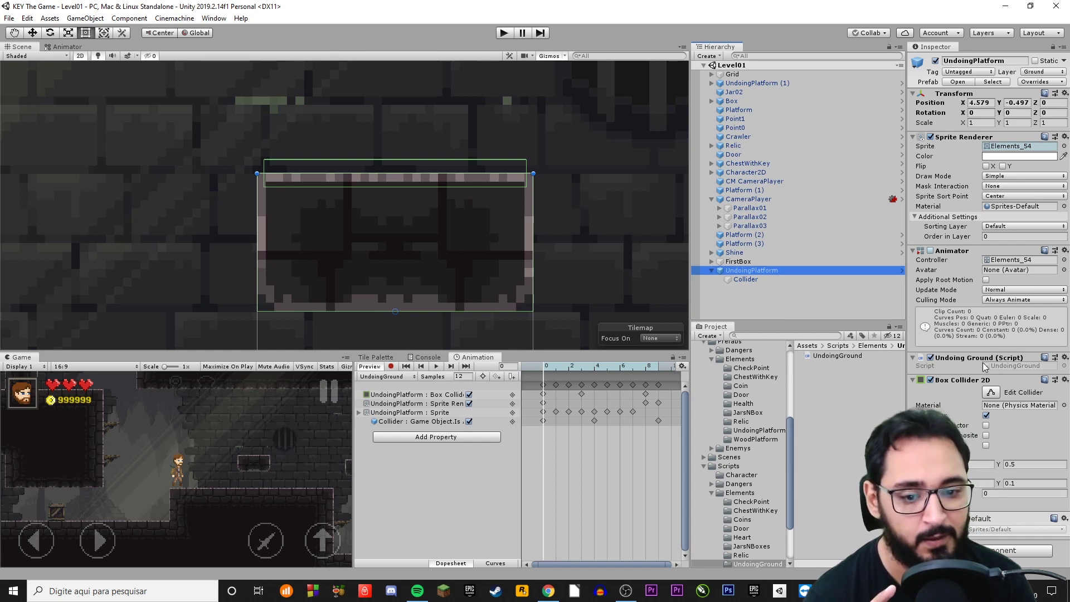
scroll(575, 442, "down", 3)
scroll(577, 452, "down", 2)
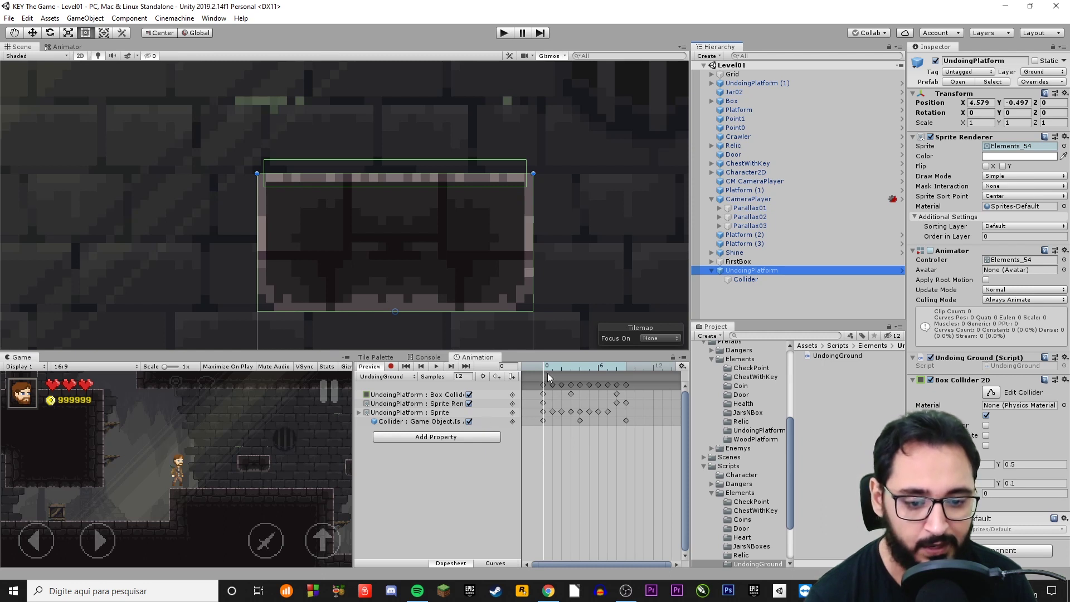
- Scrub the UndoingGround clip between frames 1 and 3 to preview the crumbling
left_click(574, 367)
left_click_drag(574, 367, 551, 364)
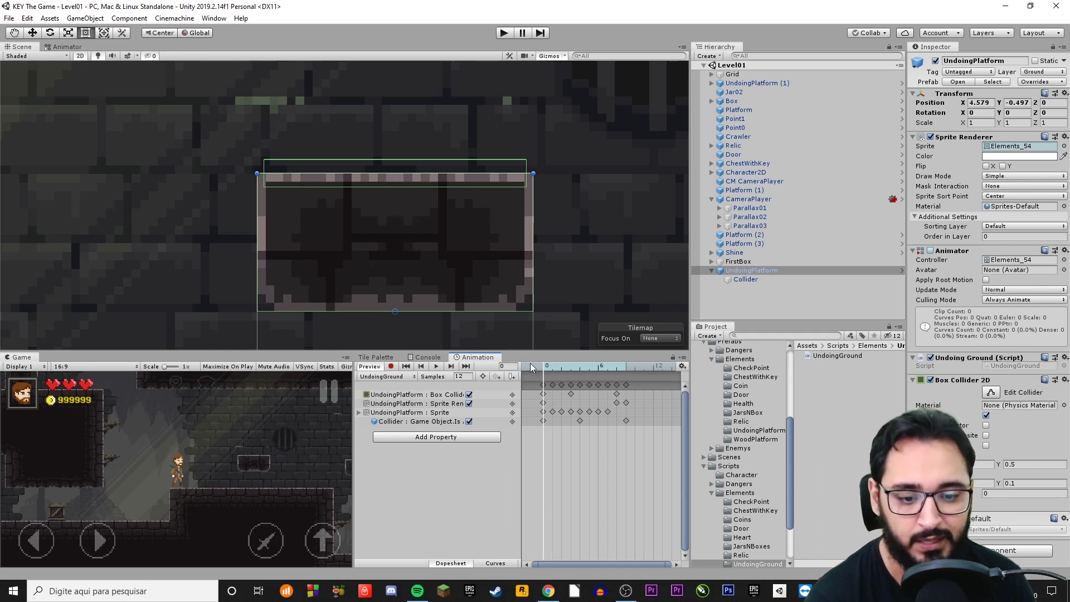
left_click_drag(550, 370, 526, 373)
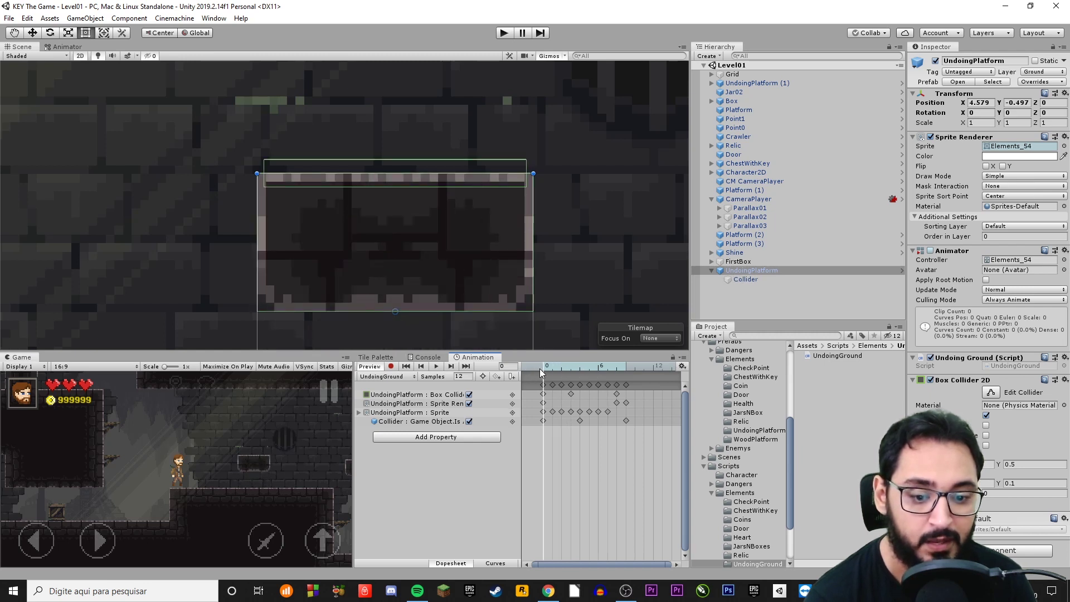
left_click_drag(540, 372, 543, 371)
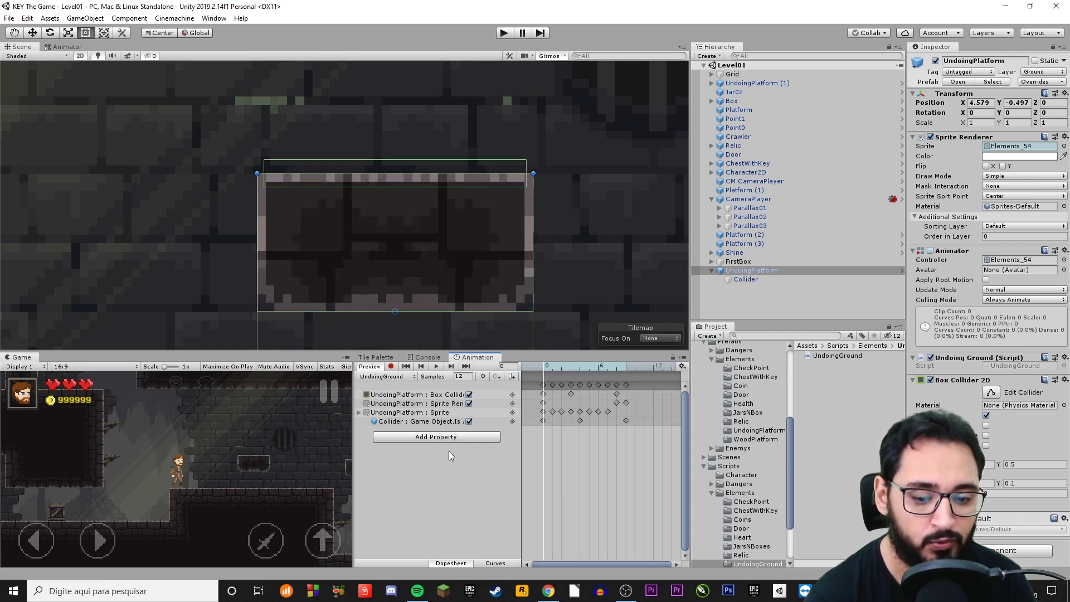
- Inspect the Collider child's Box Collider 2D entry in Add Property without adding anything
left_click(438, 439)
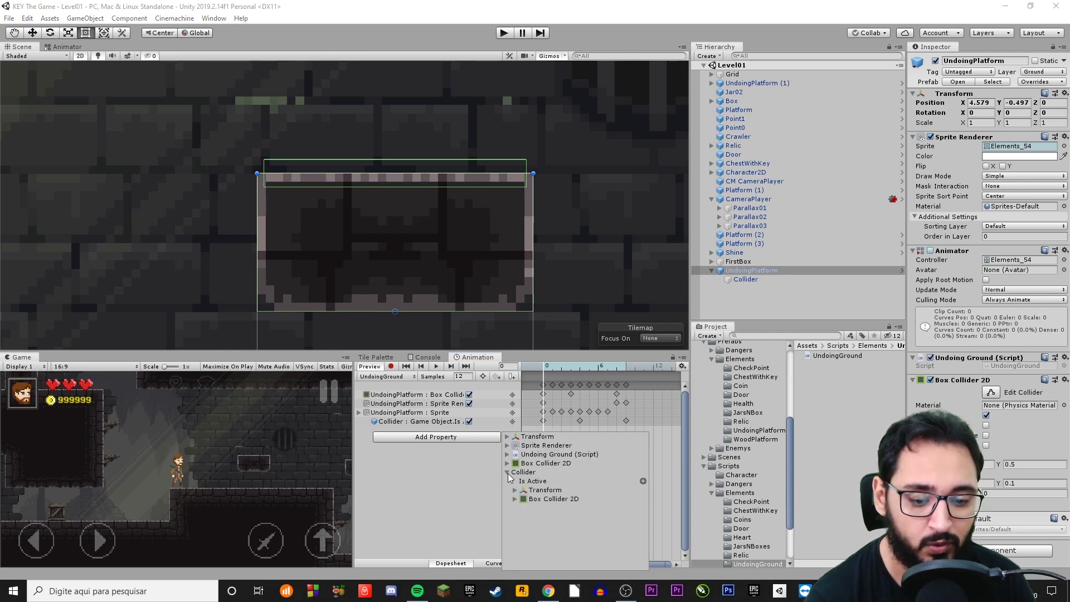
left_click(519, 473)
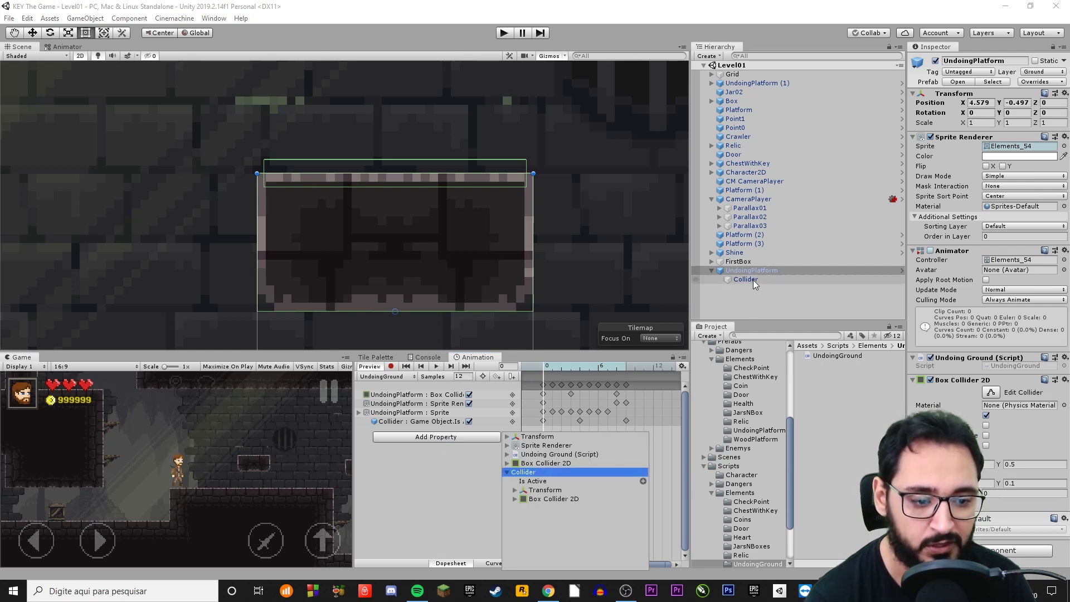
left_click(543, 501)
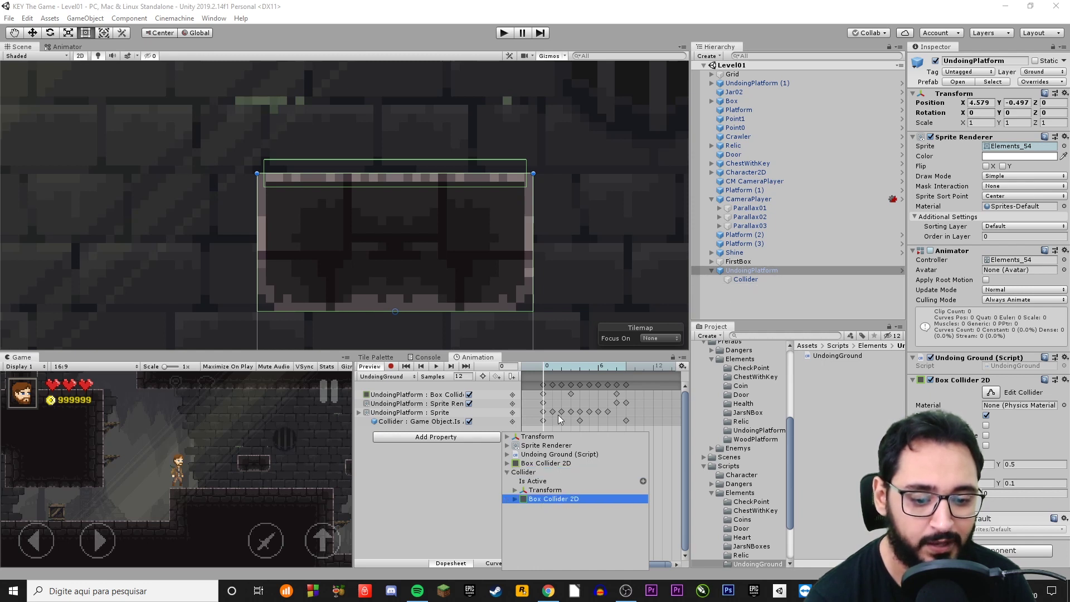
left_click(547, 370)
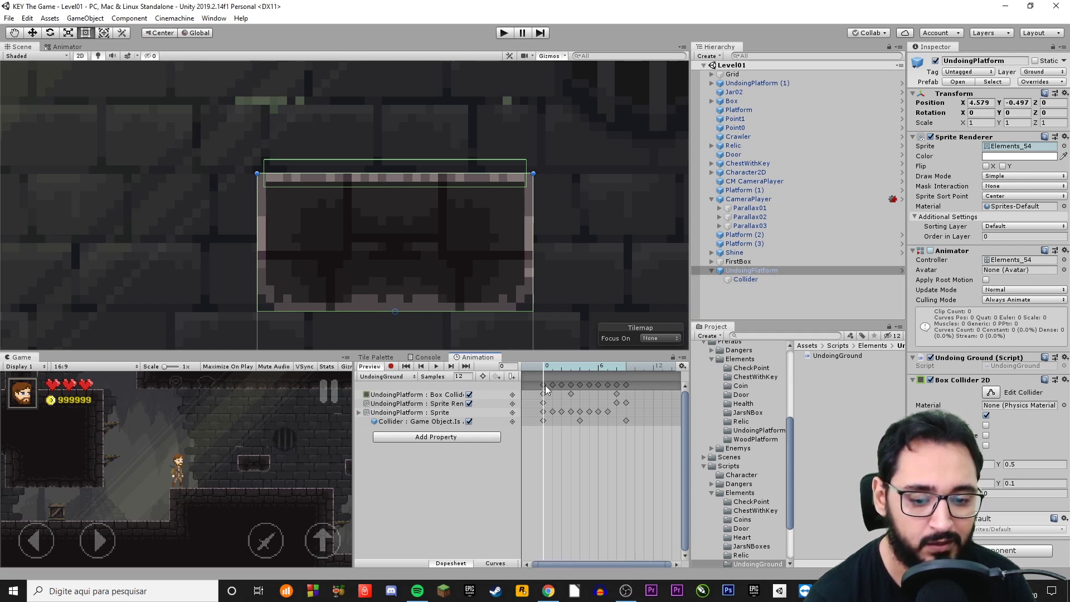
- Scrub to frame 4, where the collider switches off, and on through frame 6
left_click_drag(547, 370, 574, 368)
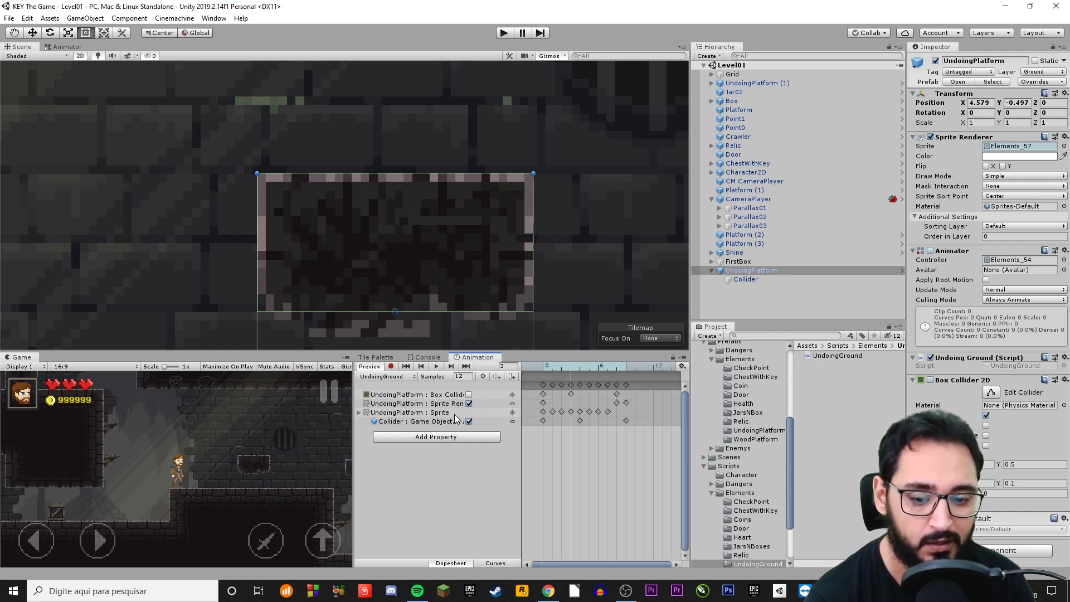
left_click_drag(570, 370, 552, 369)
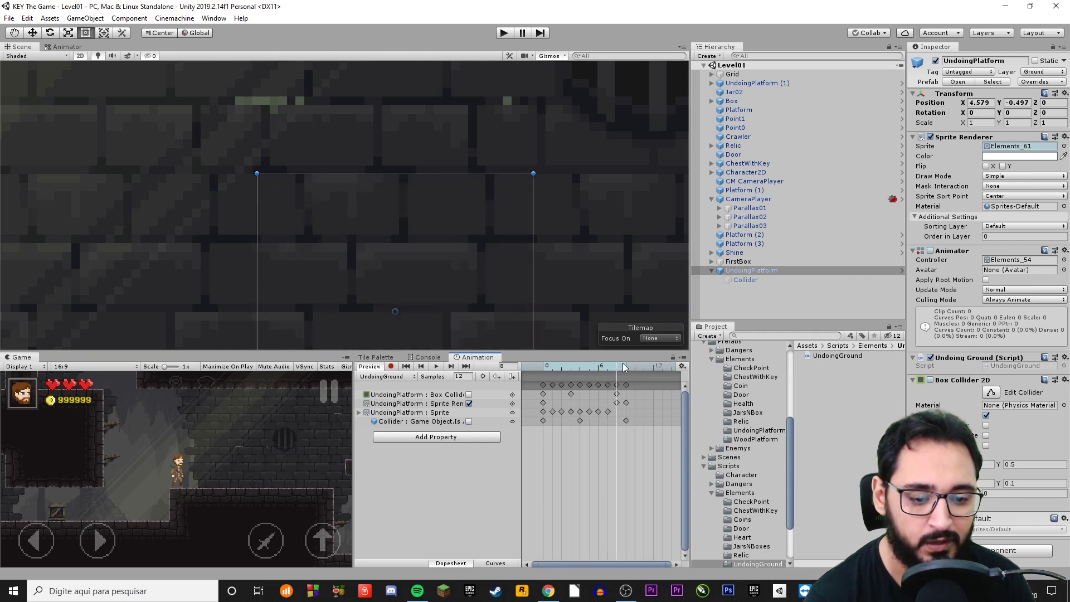
scroll(461, 274, "down", 2)
scroll(461, 274, "down", 1)
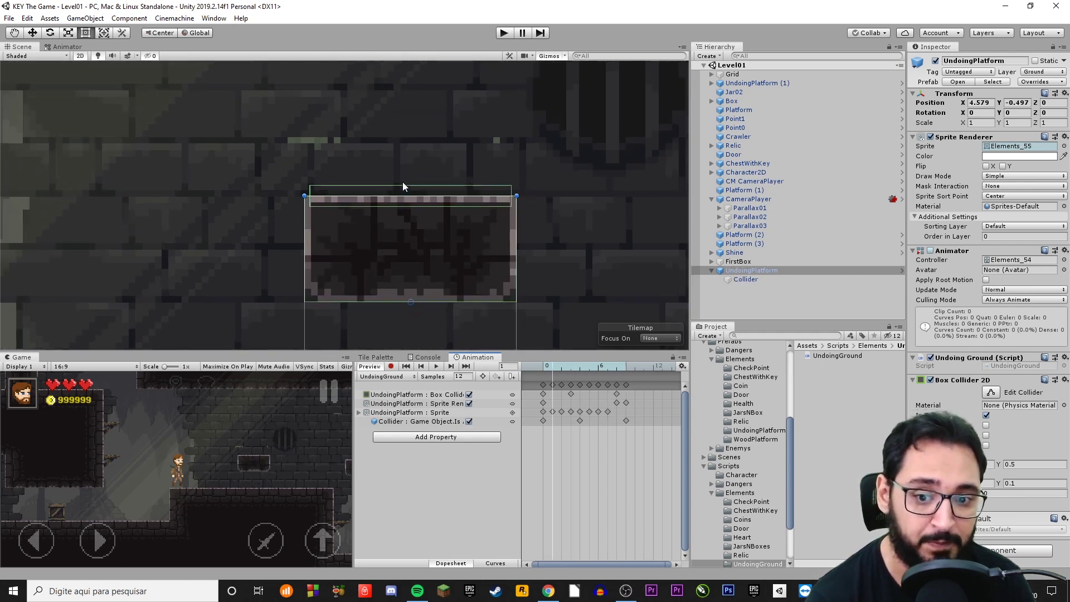
mouse_move(549, 366)
left_mouse_down()
mouse_move(583, 366)
mouse_move(570, 368)
left_mouse_up()
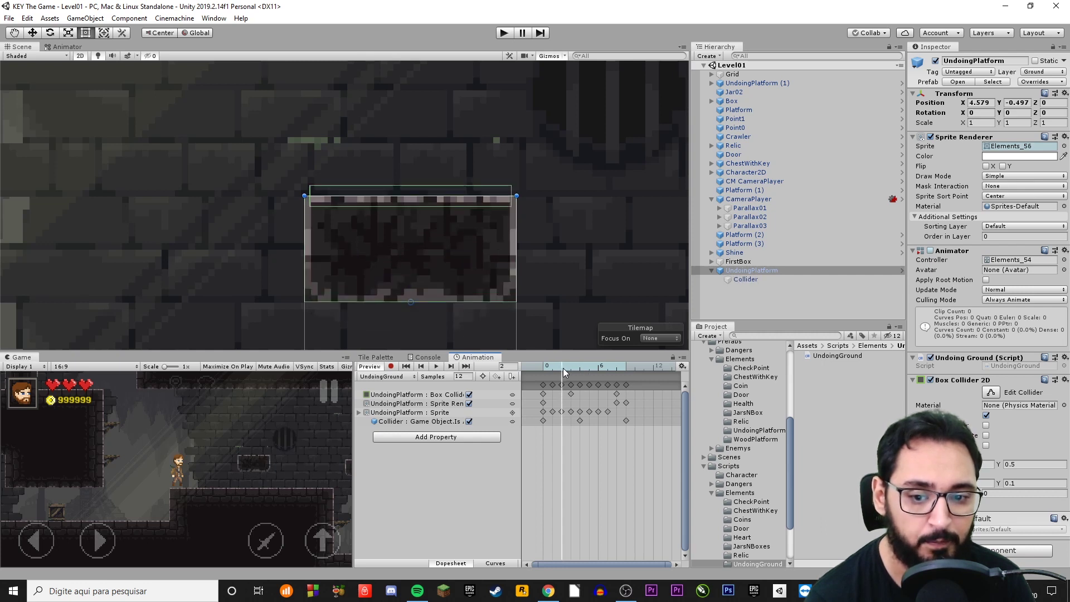
left_click_drag(570, 368, 581, 368)
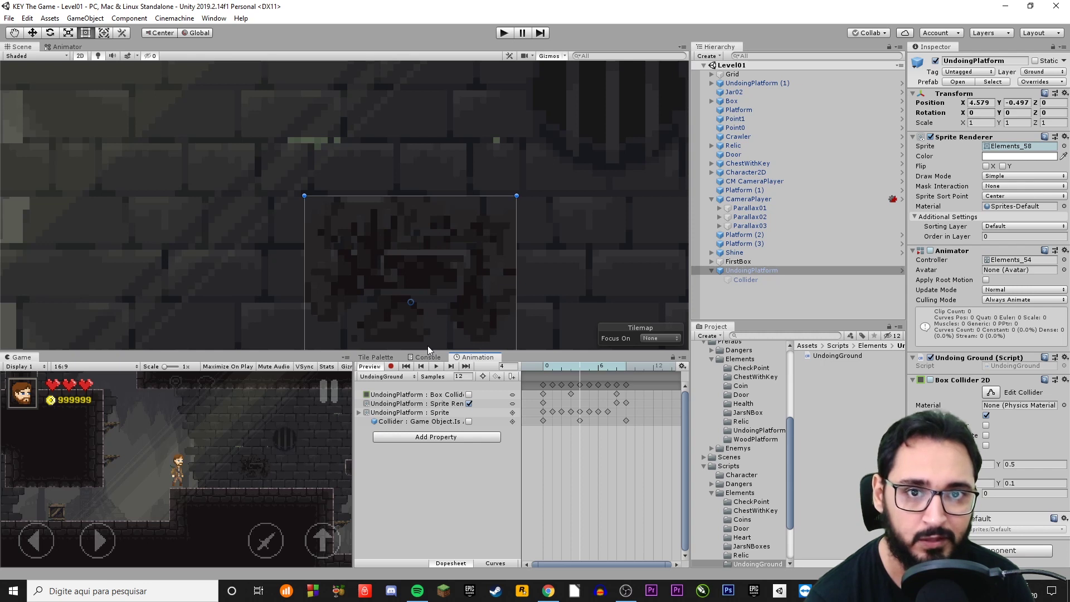
mouse_move(563, 367)
left_mouse_down()
mouse_move(603, 367)
mouse_move(543, 369)
mouse_move(617, 379)
mouse_move(543, 379)
left_mouse_up()
scroll(482, 256, "down", 4)
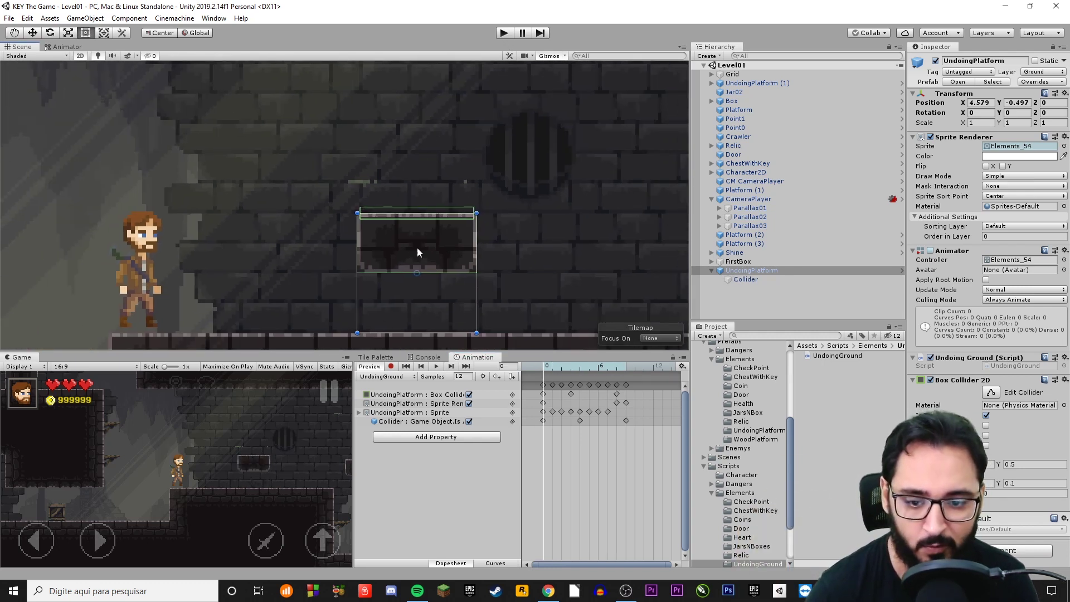
- Turn off Animation Preview, enter play mode and jump the character onto the UndoingPlatform
left_click(380, 368)
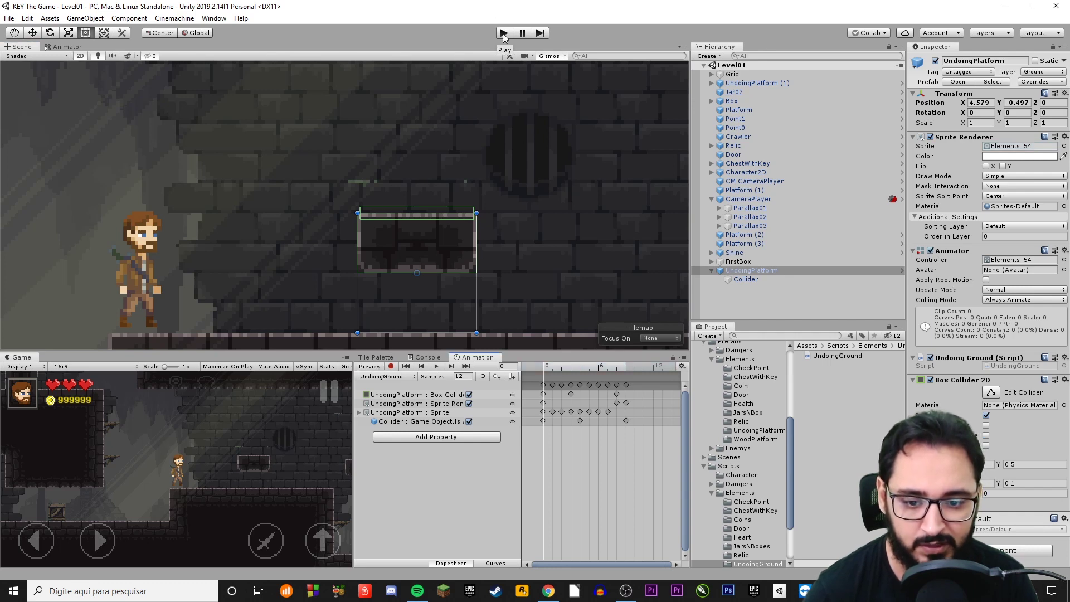
left_click(503, 33)
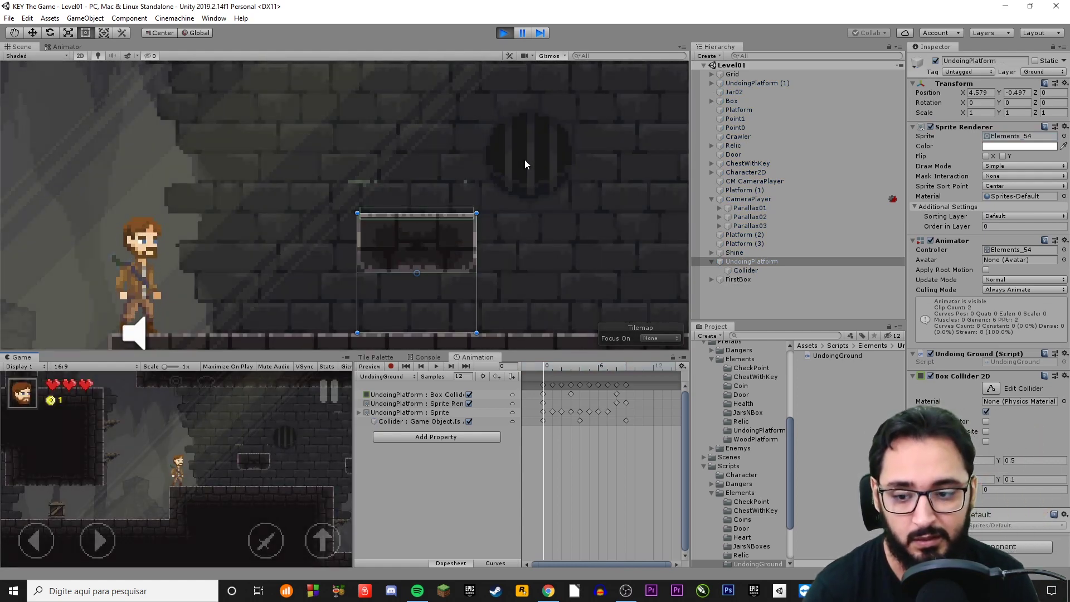
key("Right")
key("space")
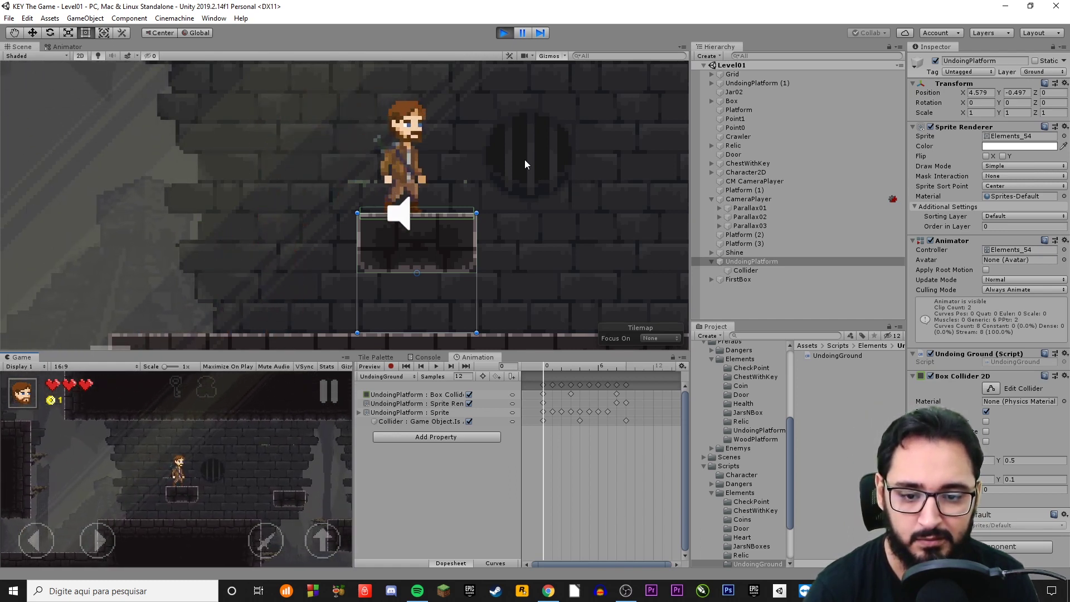
key("Left")
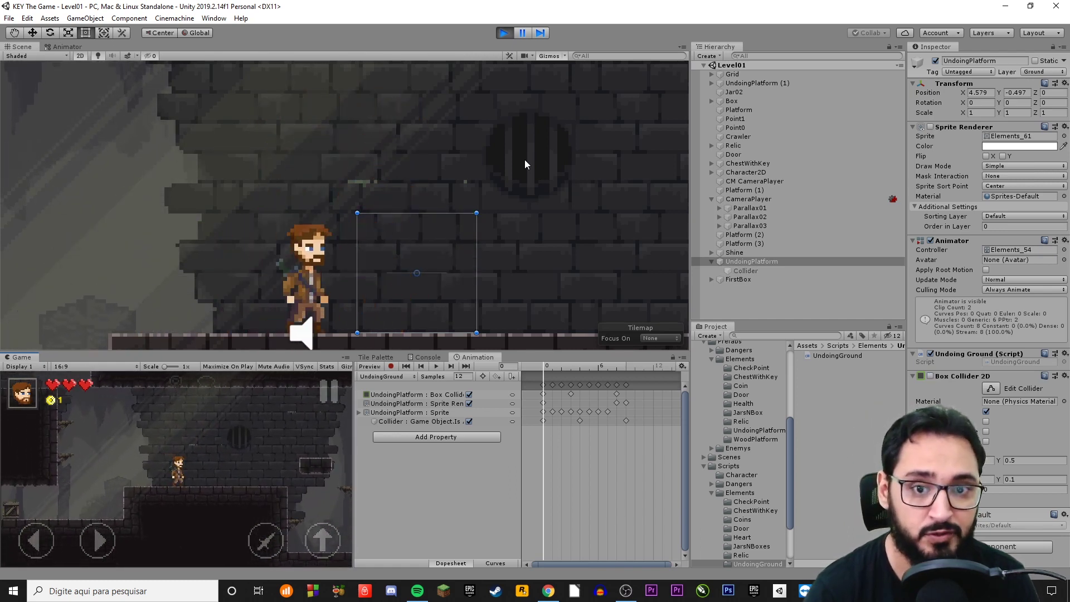
key("space")
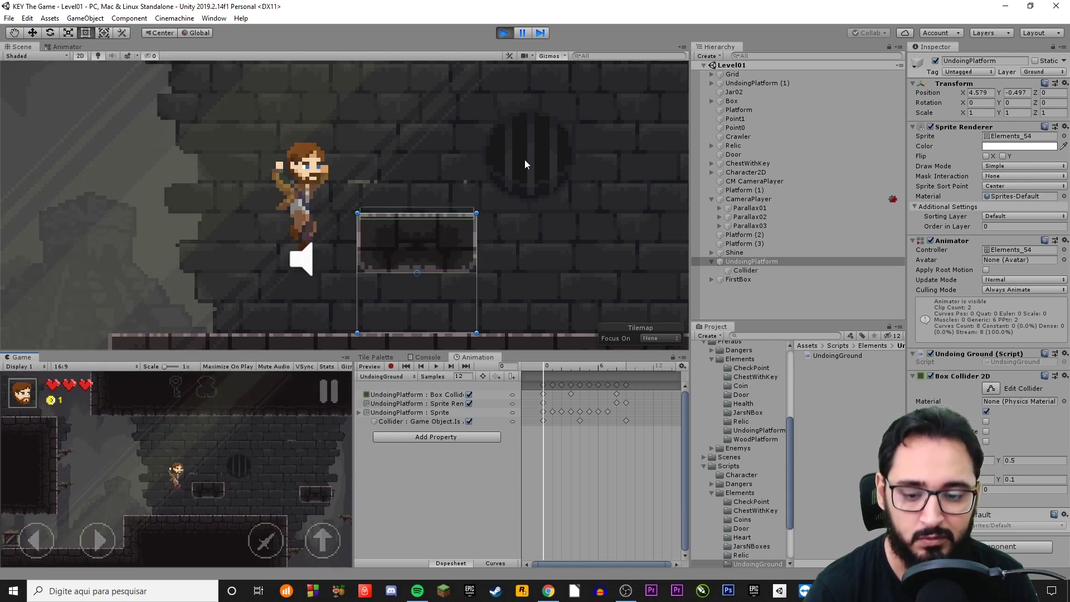
key("Right")
key("space")
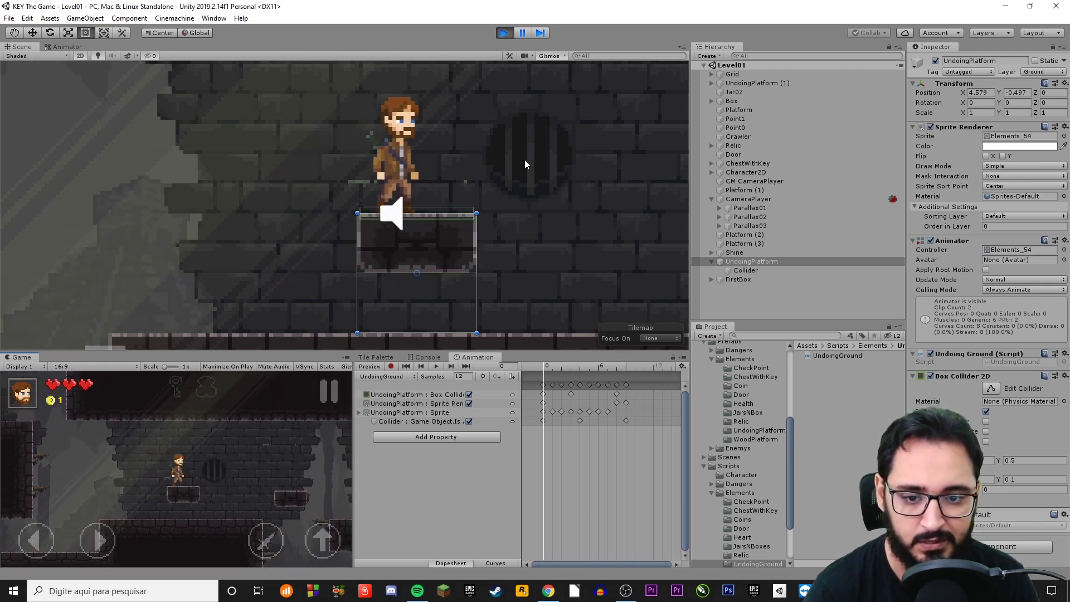
- Jump onto the platform repeatedly as it crumbles and reforms, then exit play mode
key("Left")
key("Right")
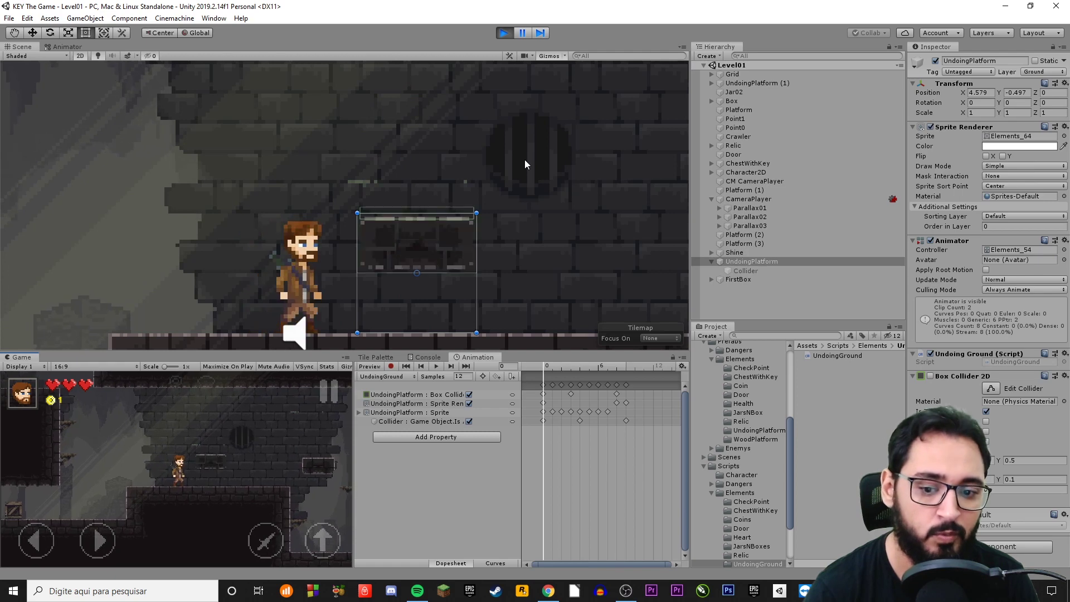
key("space")
key("Right")
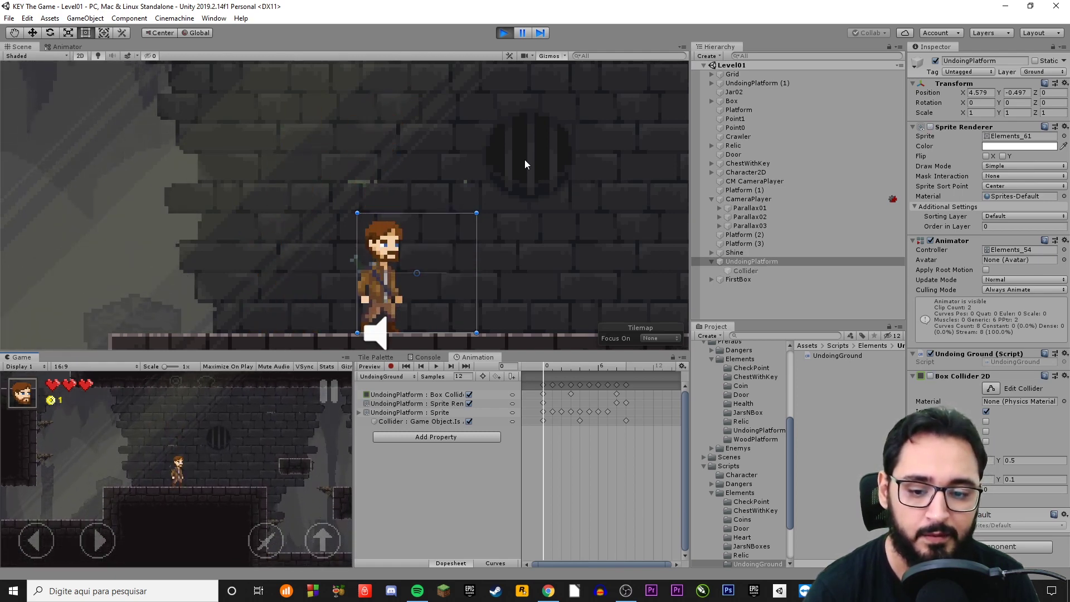
key("Left")
key("Right")
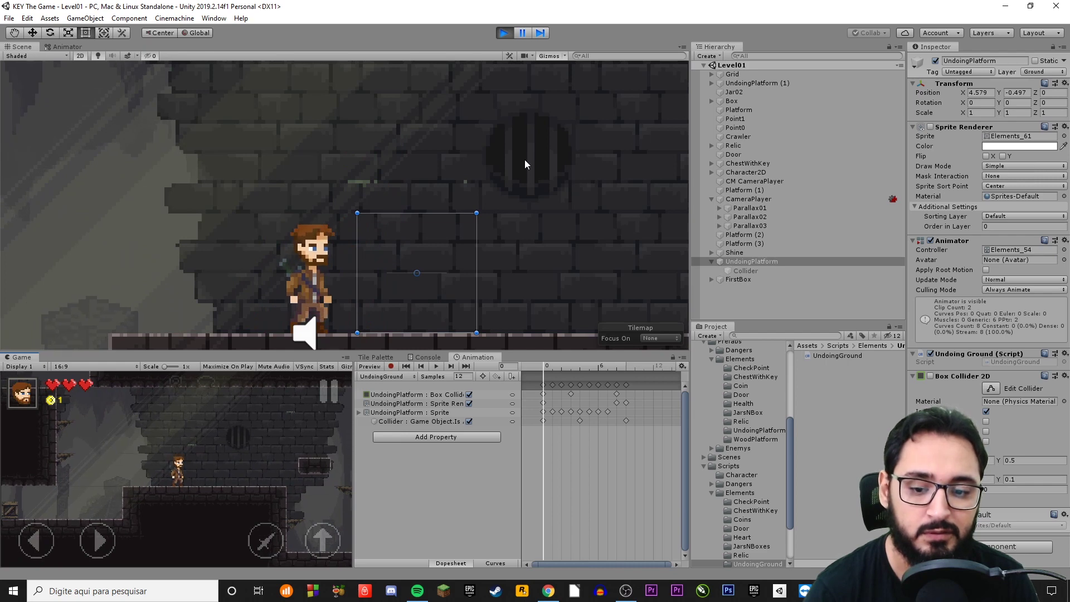
key("space")
key("Left")
key("space")
key("Right")
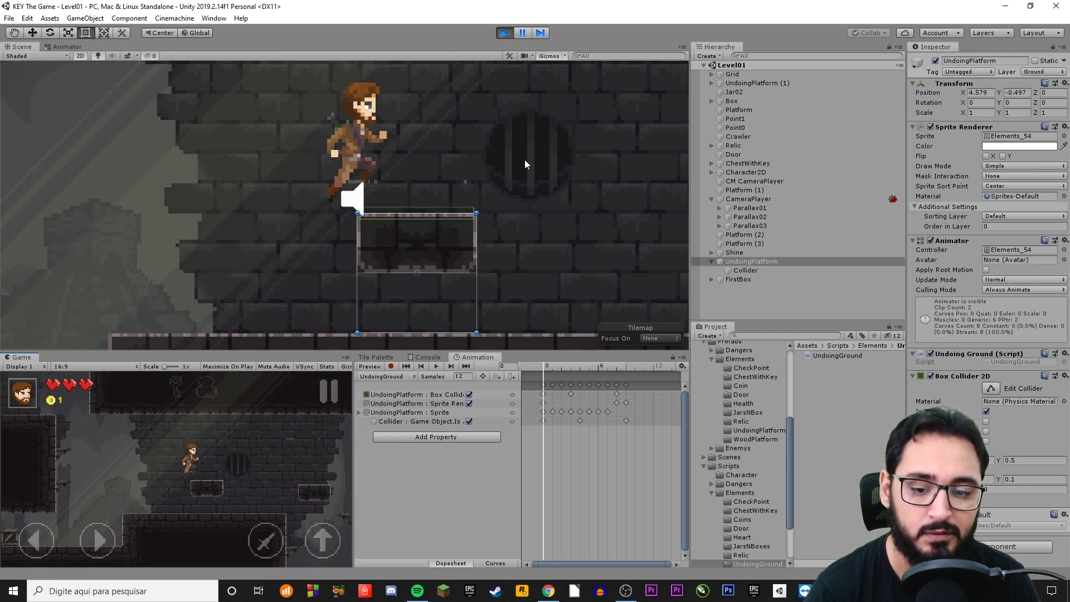
key("Left")
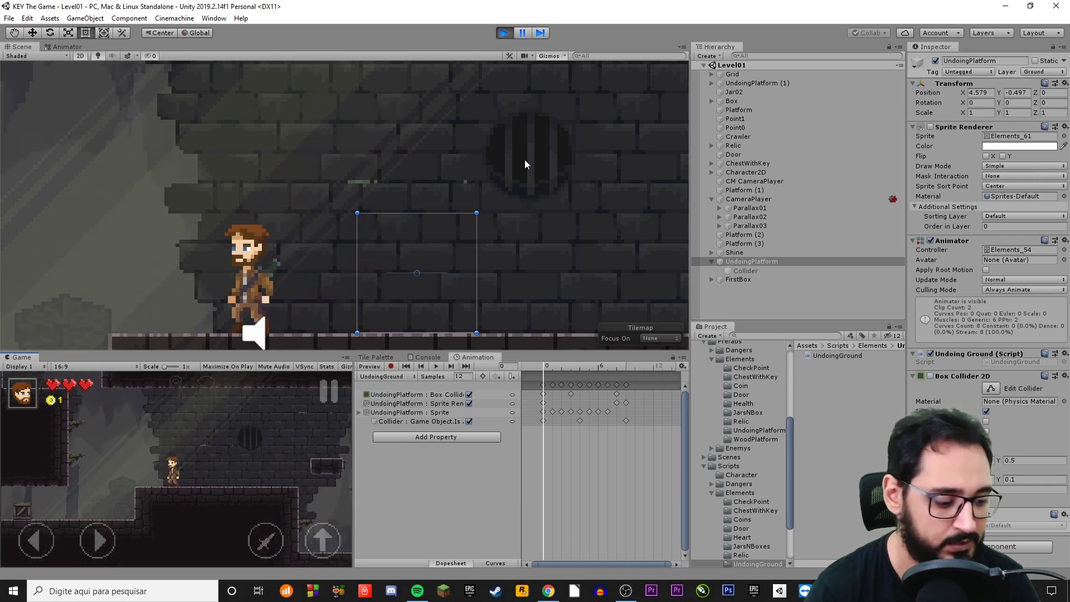
left_click(503, 33)
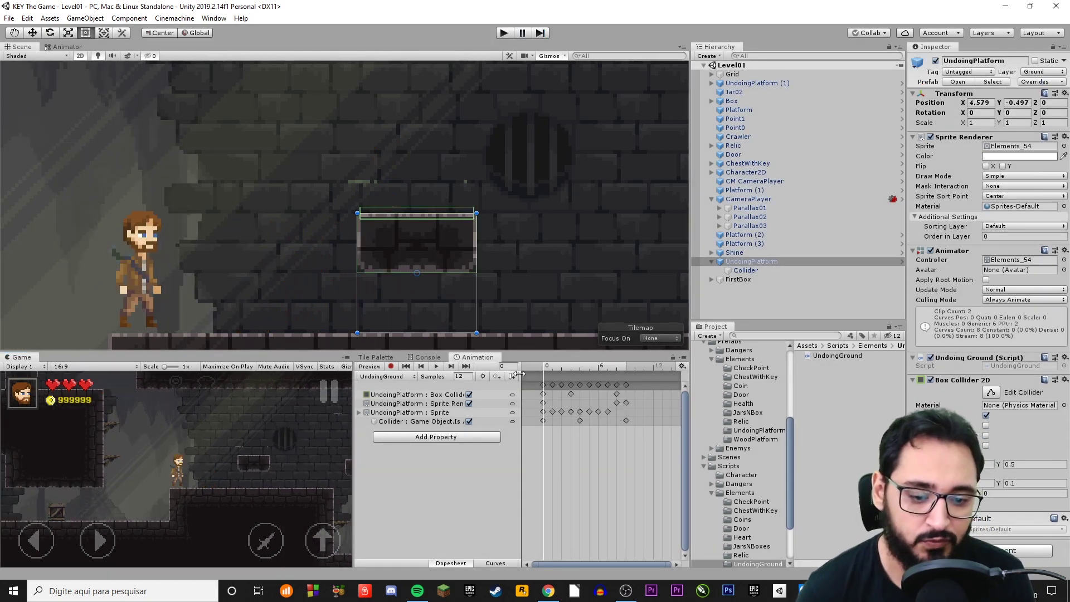
- Switch the Animation window to the DoingGround clip with Preview on at frame 1
left_click(392, 377)
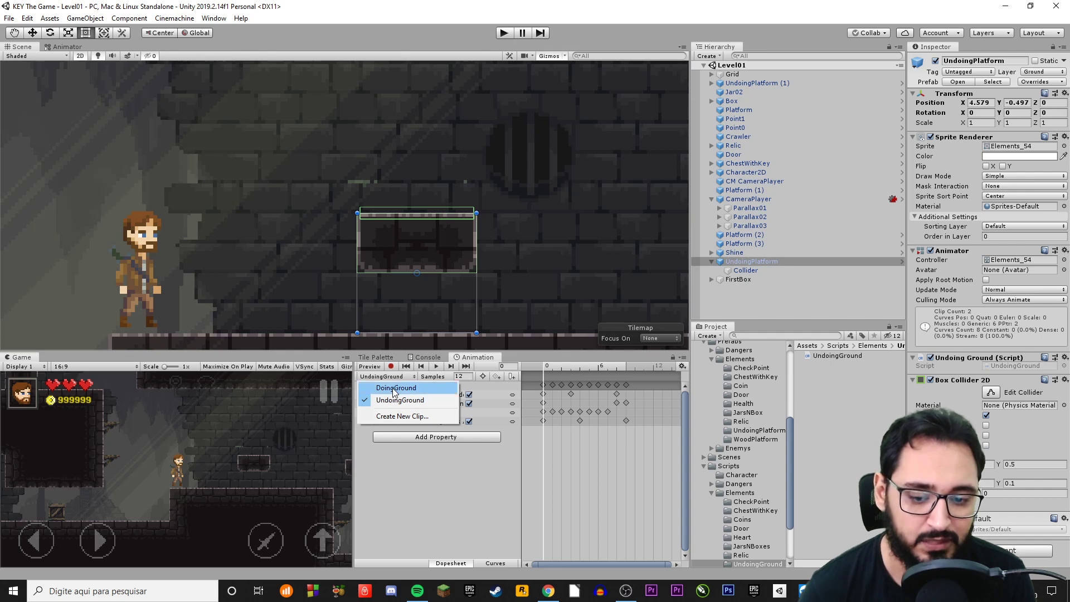
left_click(393, 388)
left_click(539, 369)
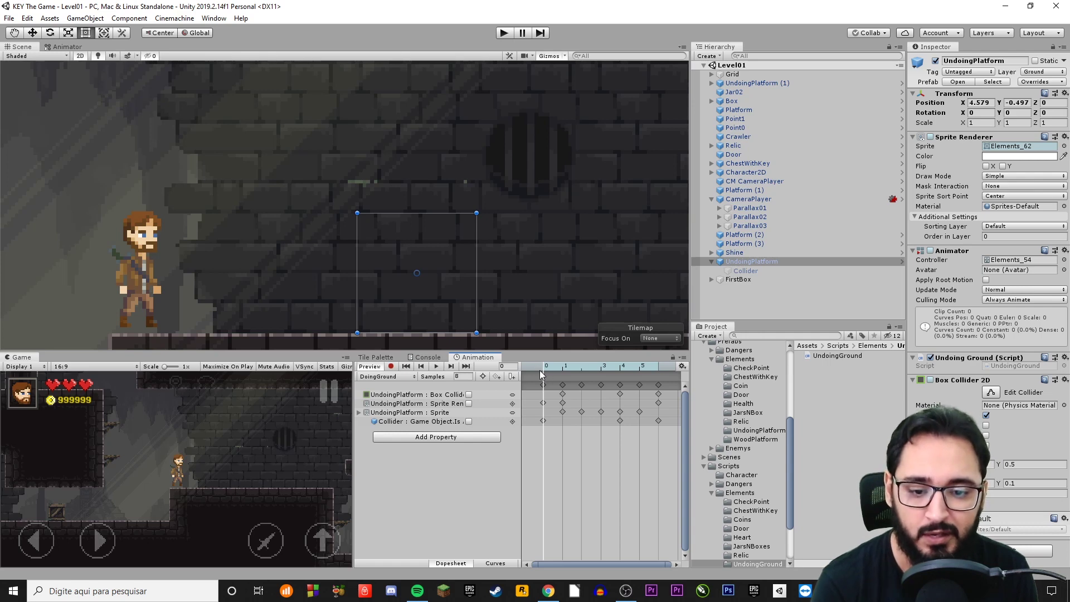
left_click_drag(539, 369, 623, 373)
- Step through frames 3, 4 and 5 to watch the Box Collider return, then select UndoingPlatform
left_click(448, 395)
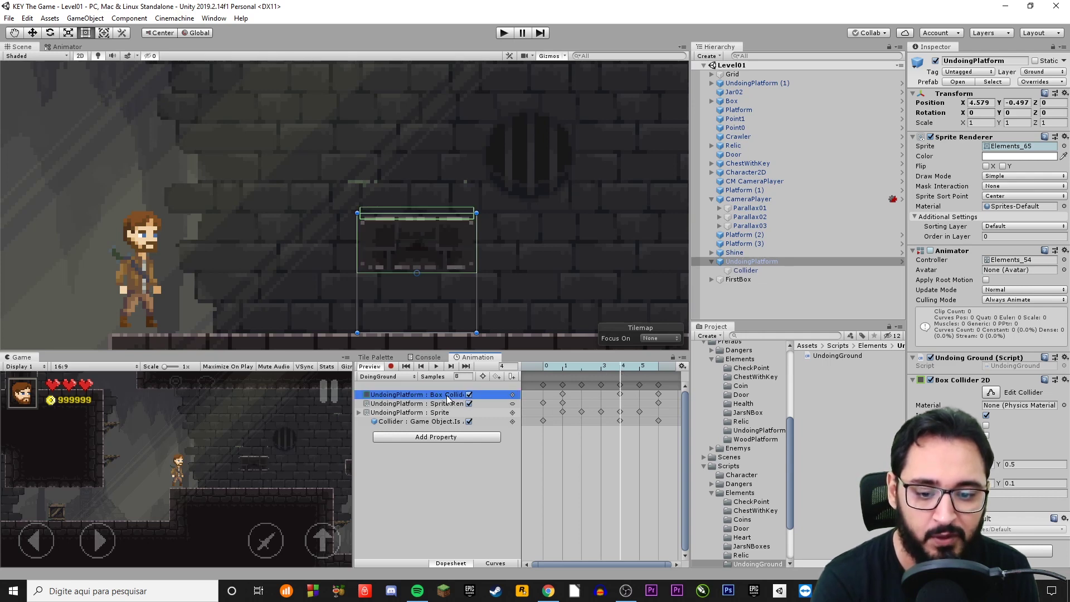
left_click(597, 371)
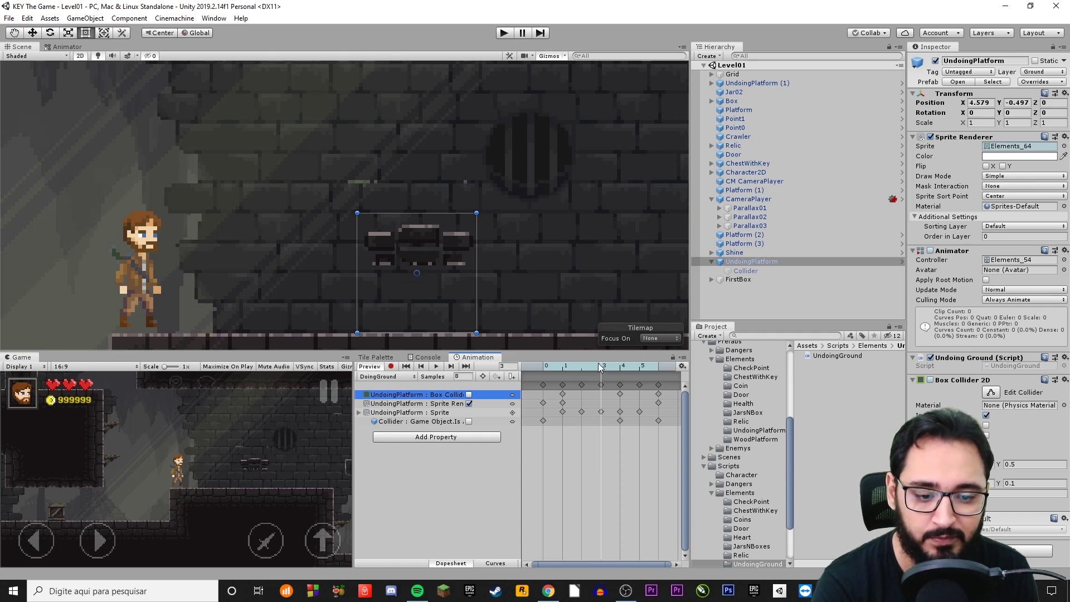
left_click(623, 367)
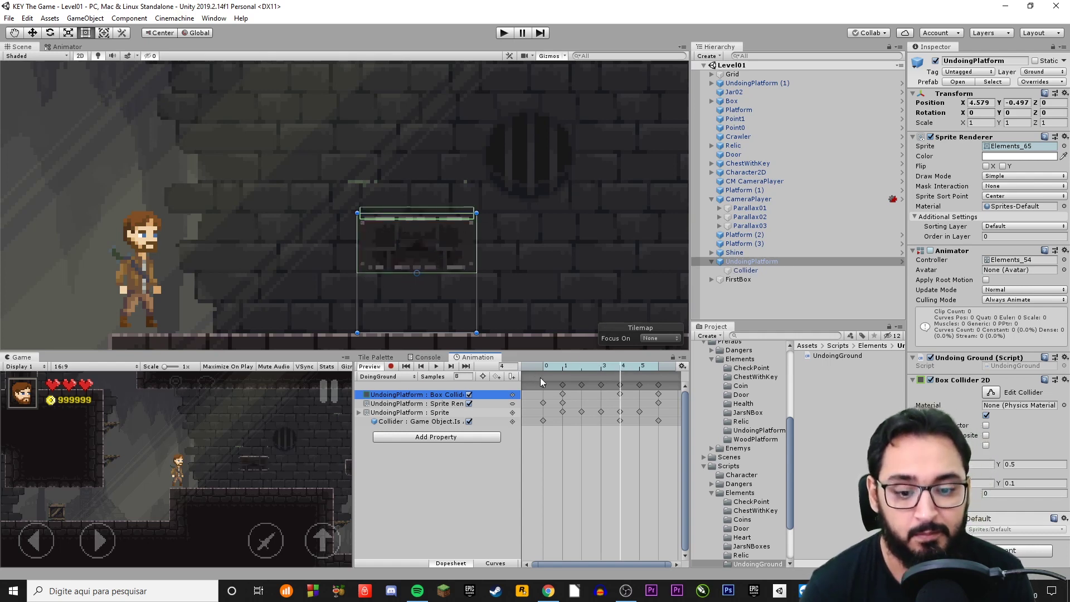
left_click(644, 368)
left_click_drag(645, 372, 564, 368)
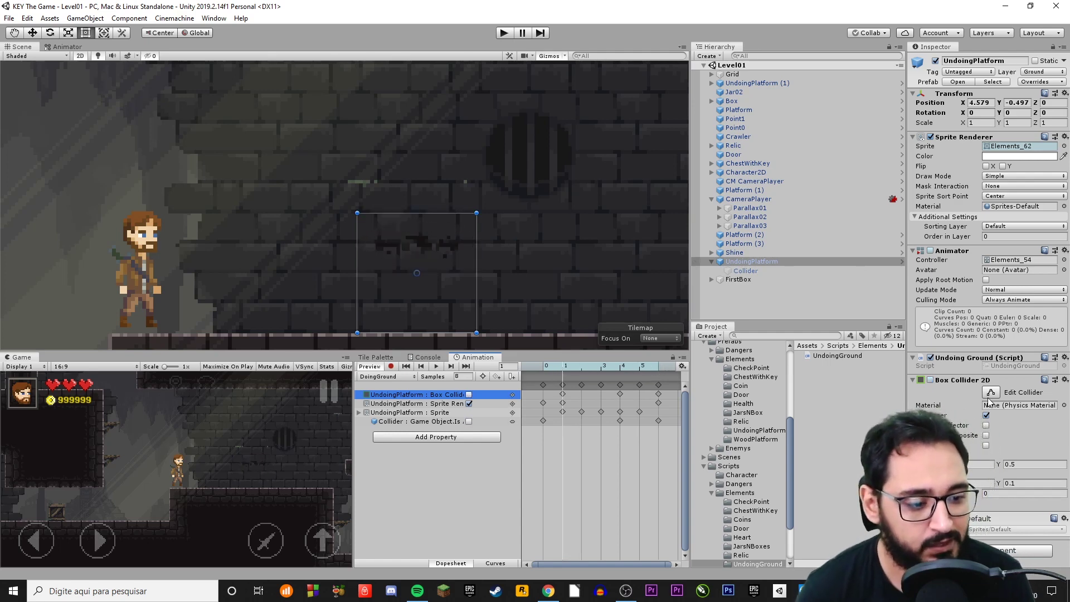
left_click(746, 263)
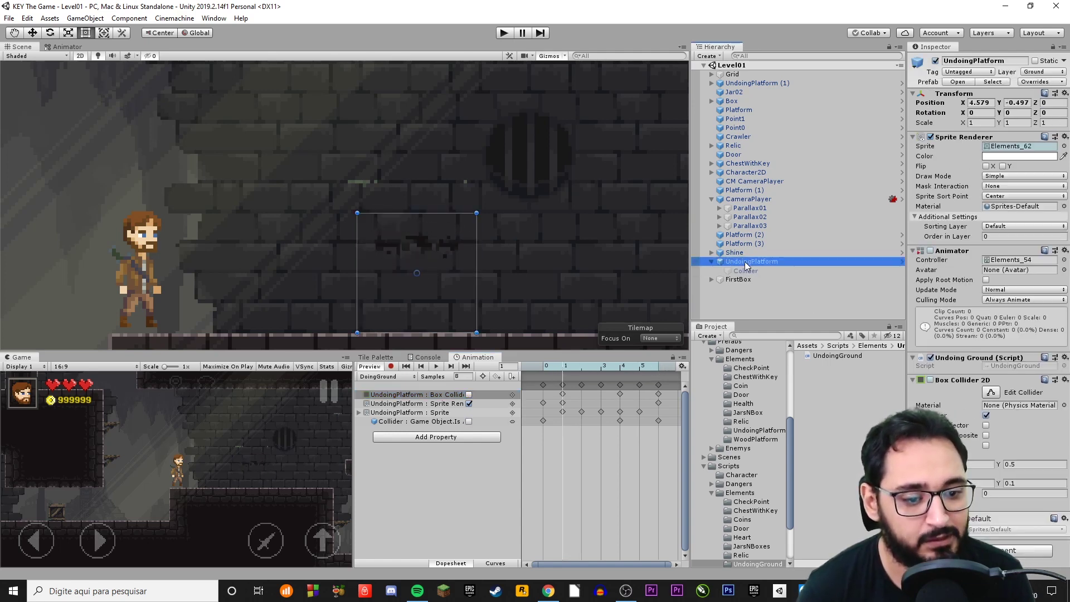
- Open UndoingGround.cs in Visual Studio and enlarge its window across the screen
double_click(998, 366)
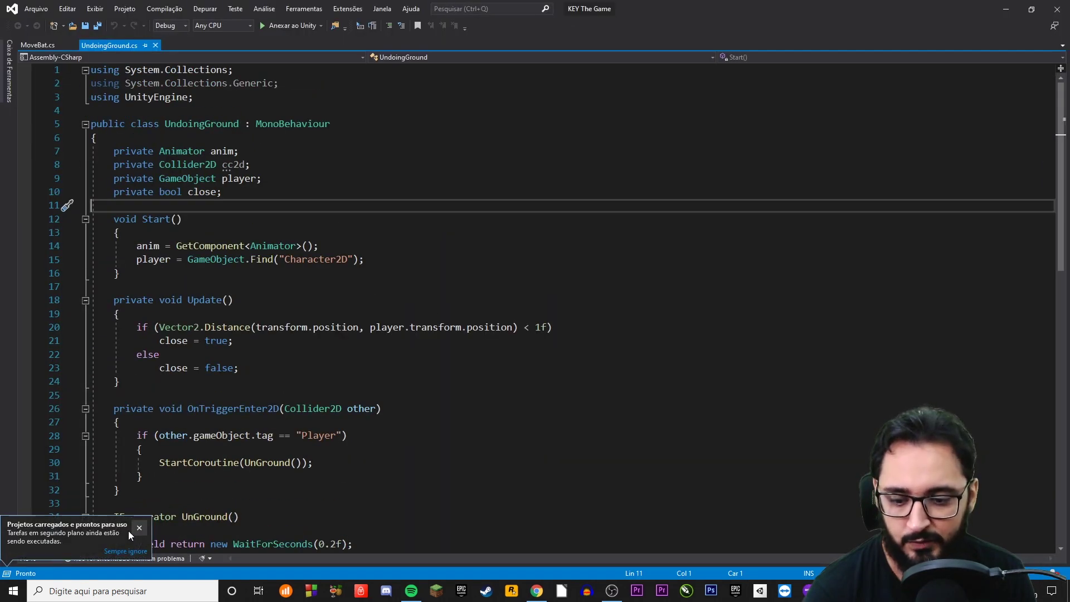
left_click(139, 527)
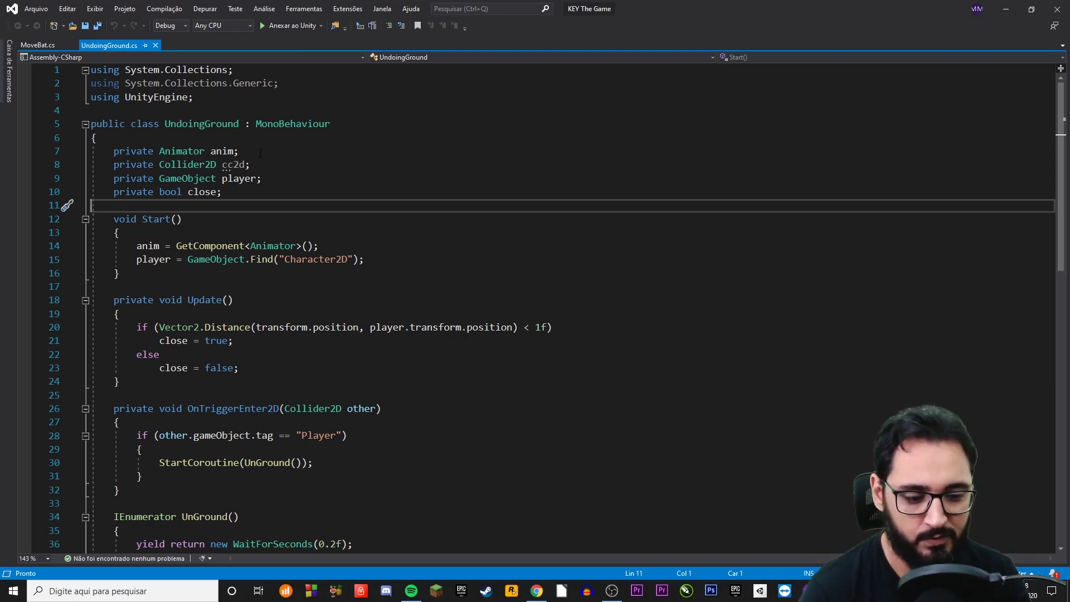
left_click_drag(649, 3, 1067, 140)
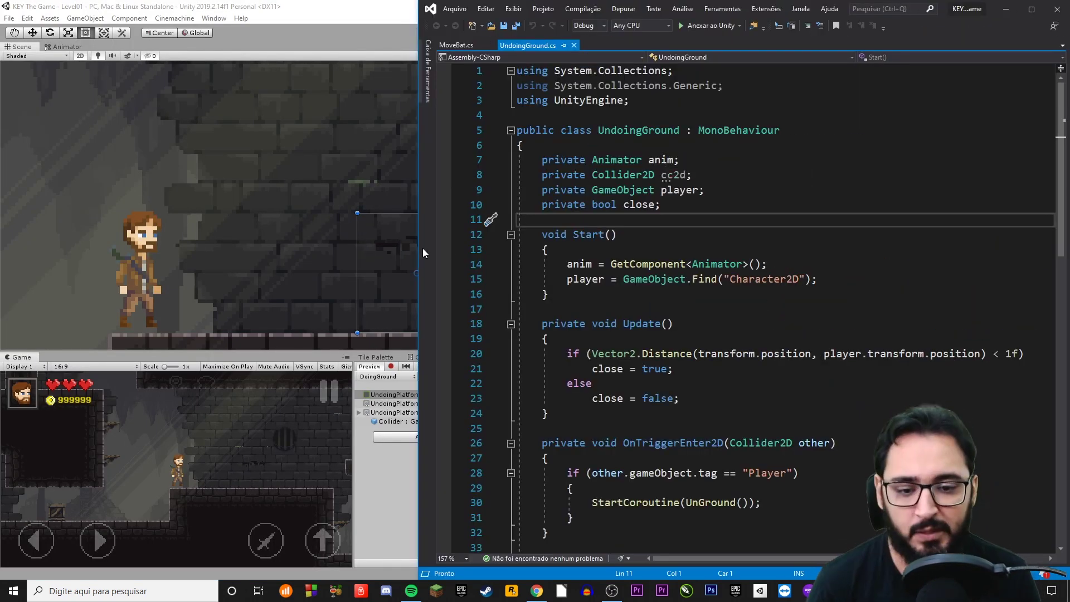
left_click_drag(419, 249, 2, 257)
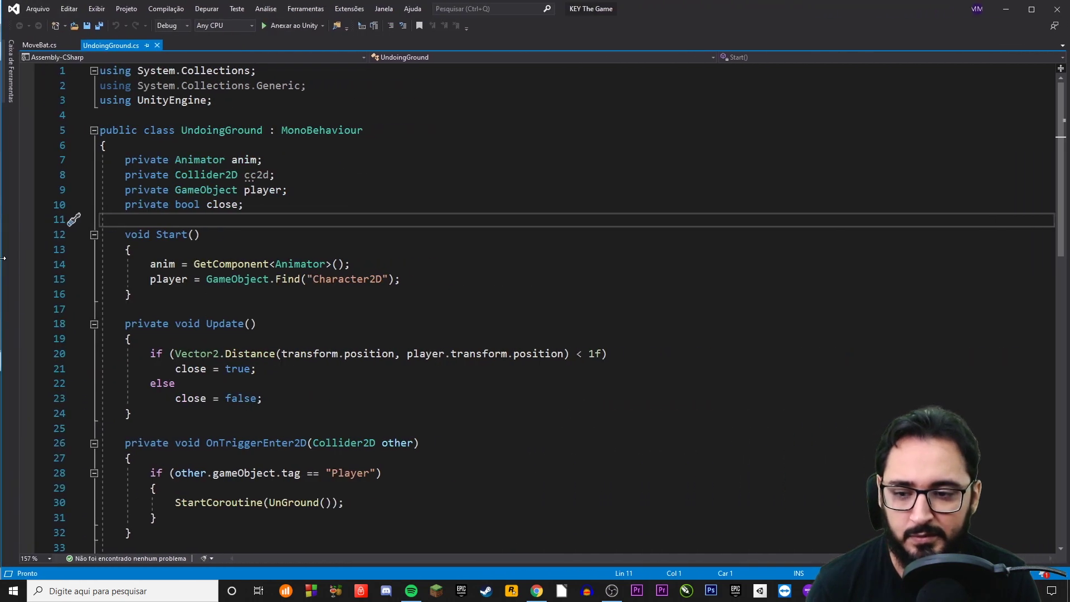
- Highlight the anim field's usages and scroll through Start, Update and UnGround
scroll(557, 278, "up", 1, "ctrl")
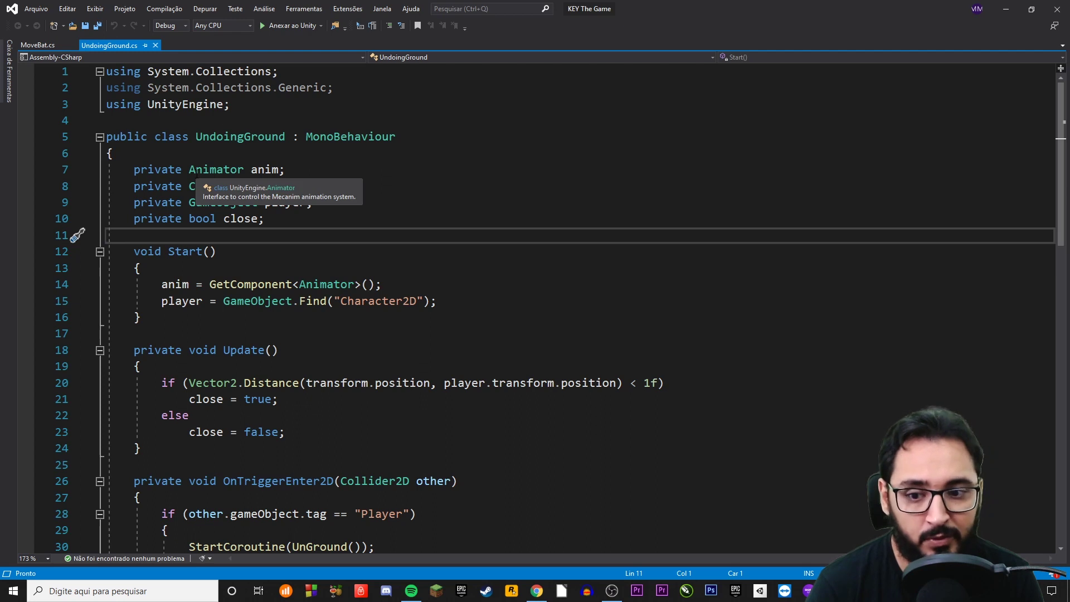
left_click(251, 169)
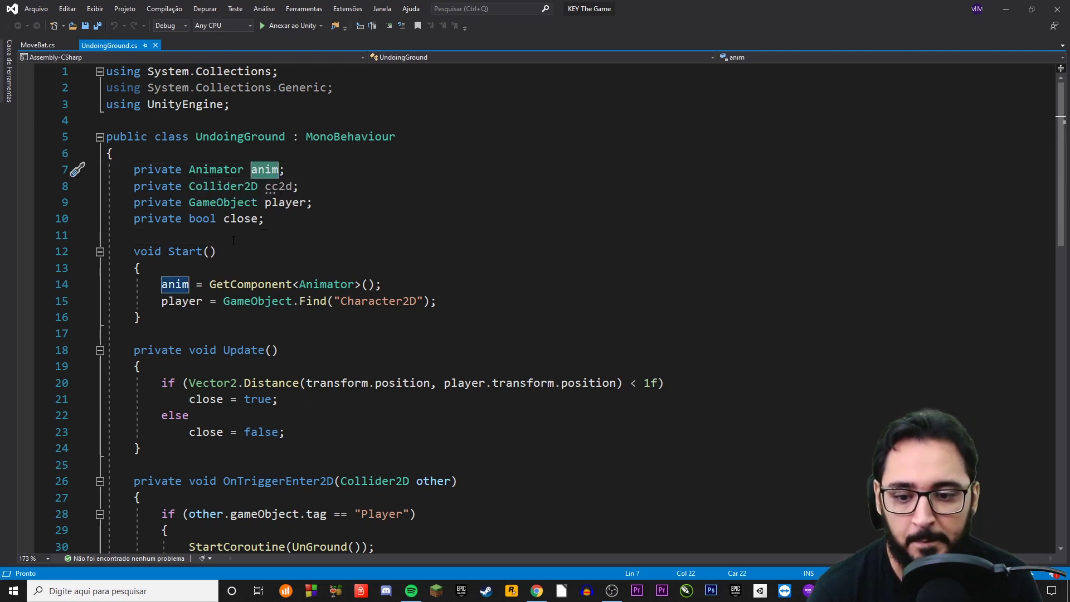
scroll(289, 294, "down", 2)
scroll(289, 294, "down", 4)
scroll(289, 294, "down", 1)
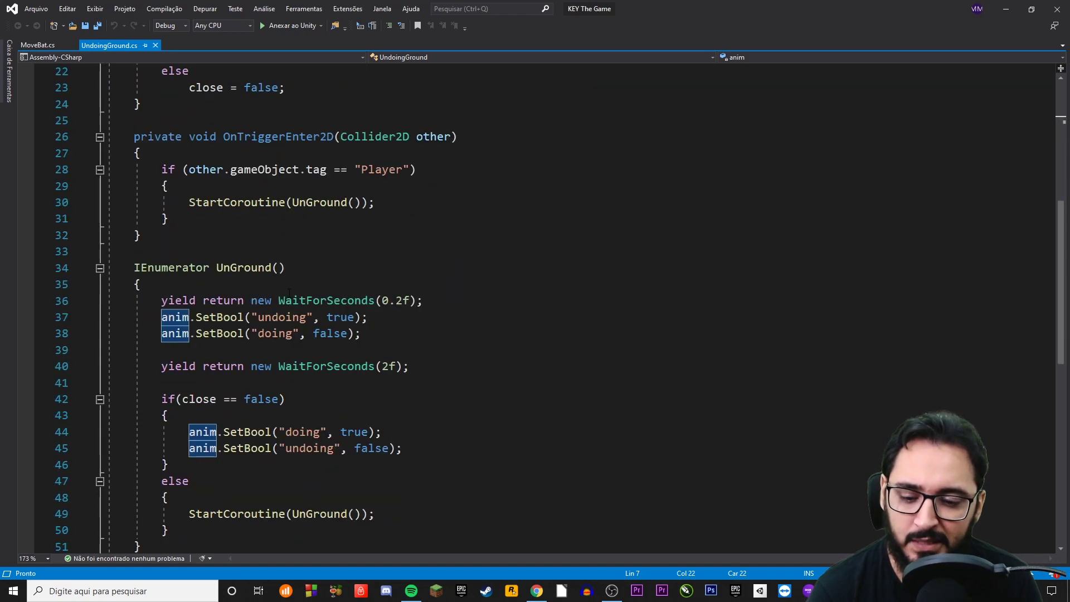
scroll(289, 294, "down", 1)
scroll(289, 294, "up", 2)
scroll(289, 294, "up", 3)
scroll(289, 294, "up", 3)
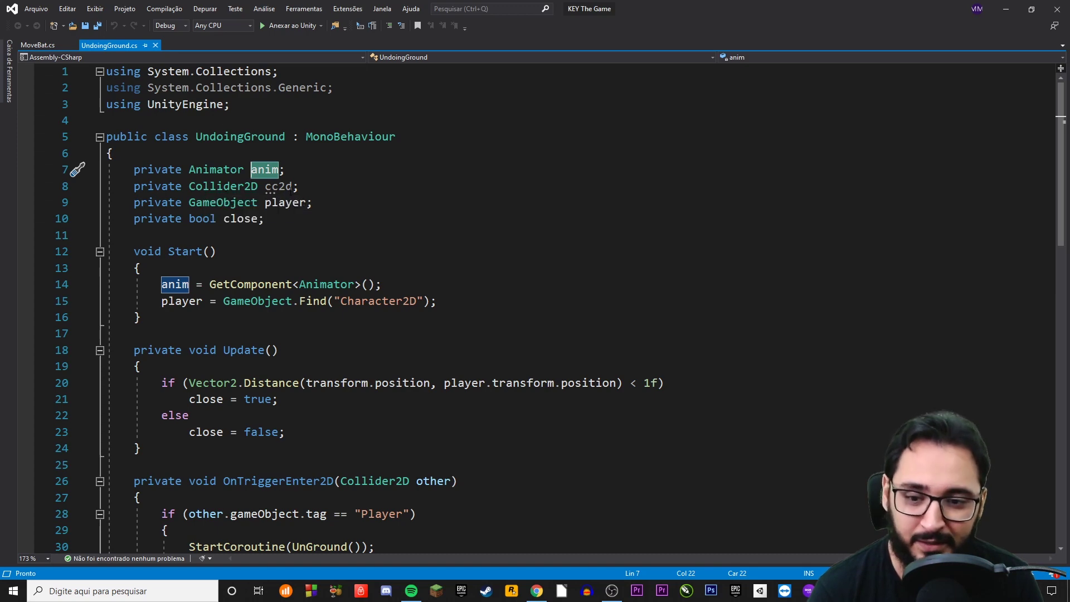
- Check where the cc2d field is used and place the cursor on its declaration
left_click(268, 187)
scroll(493, 344, "down", 6)
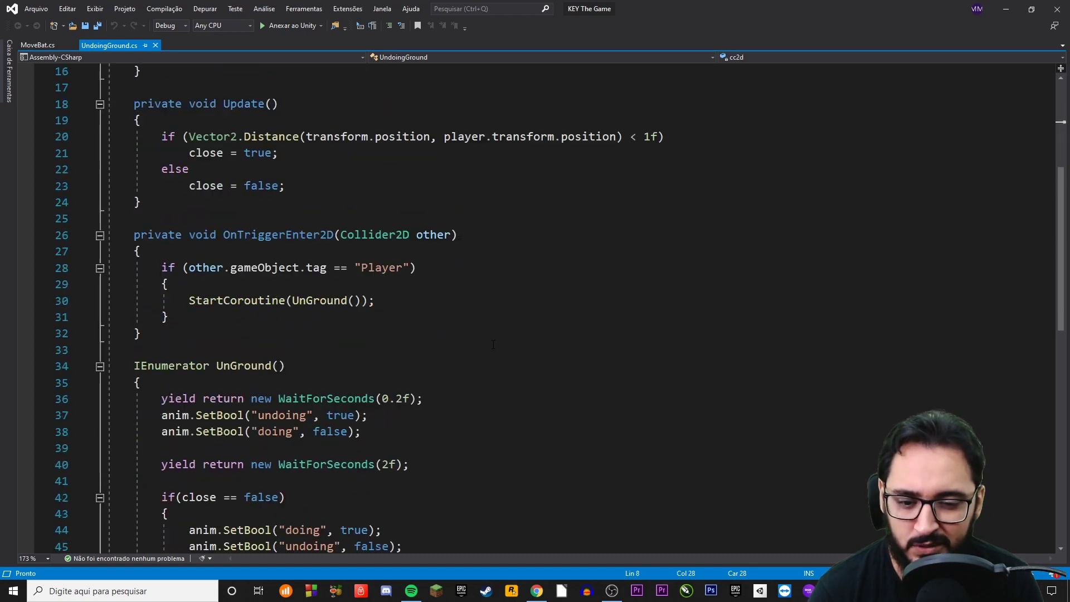
scroll(493, 345, "down", 3)
scroll(493, 344, "up", 2)
scroll(493, 344, "up", 1)
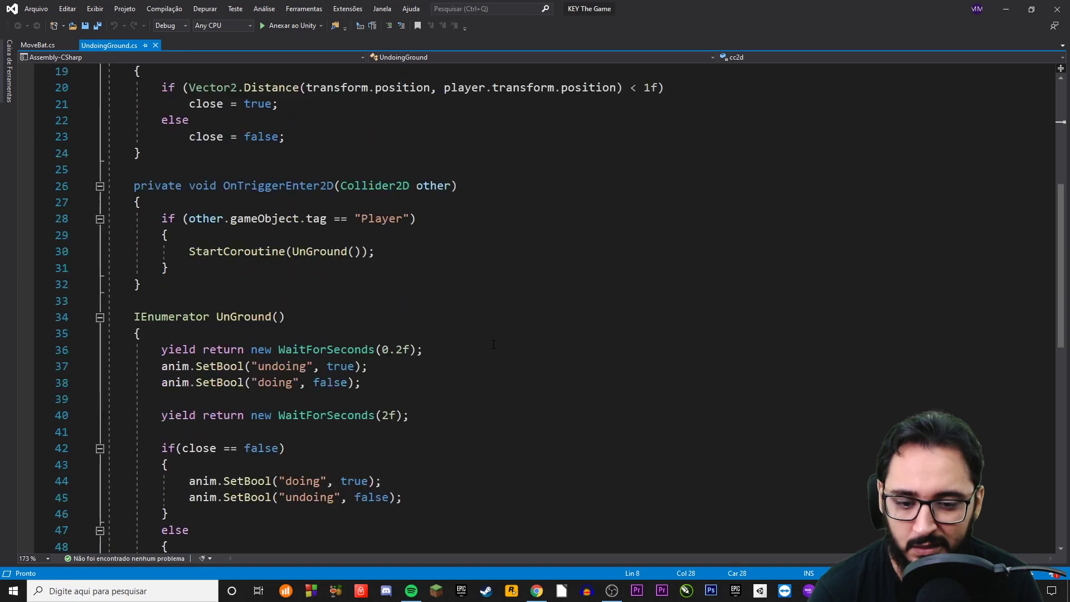
scroll(493, 344, "up", 3)
scroll(493, 344, "up", 3)
left_click(446, 235)
- Delete the 'private Collider2D cc2d;' line and save the script
left_click_drag(335, 137, 338, 121)
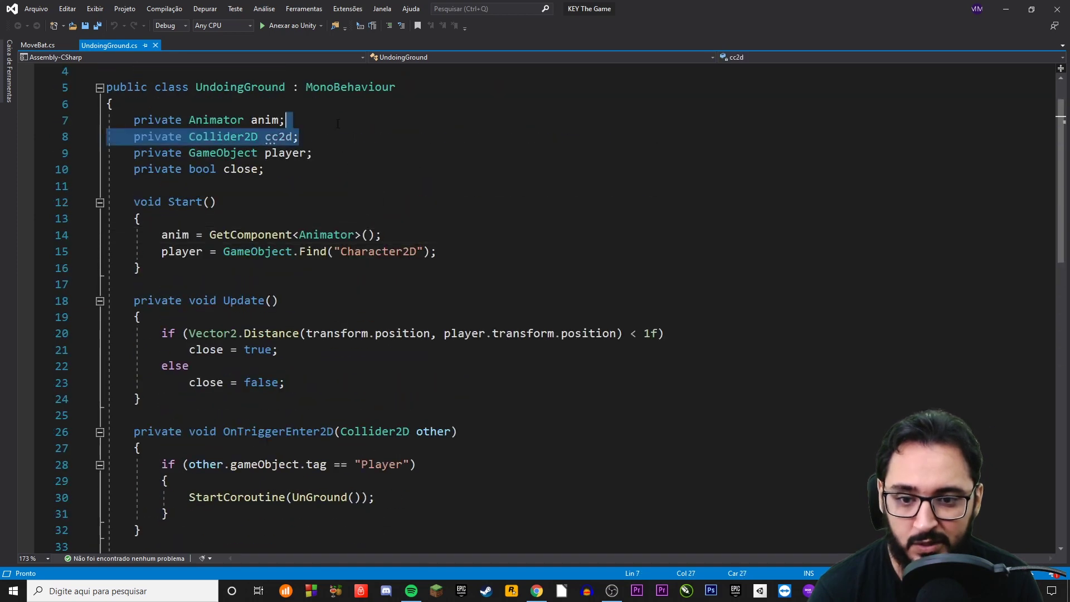
key("Delete")
key("ctrl+s")
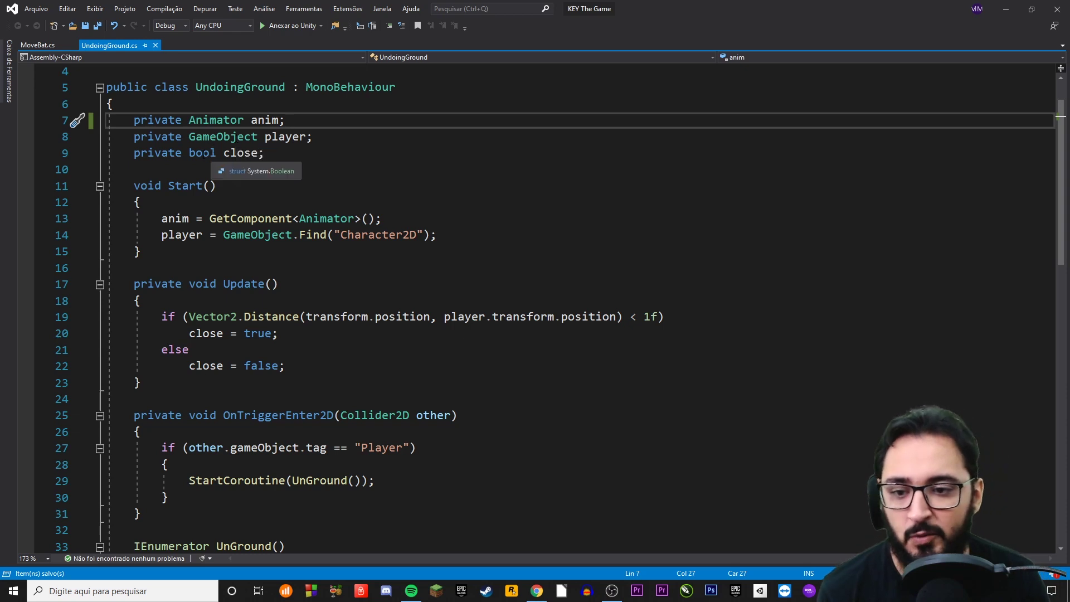
- Highlight where the player field and the close flag are used
left_click(305, 136)
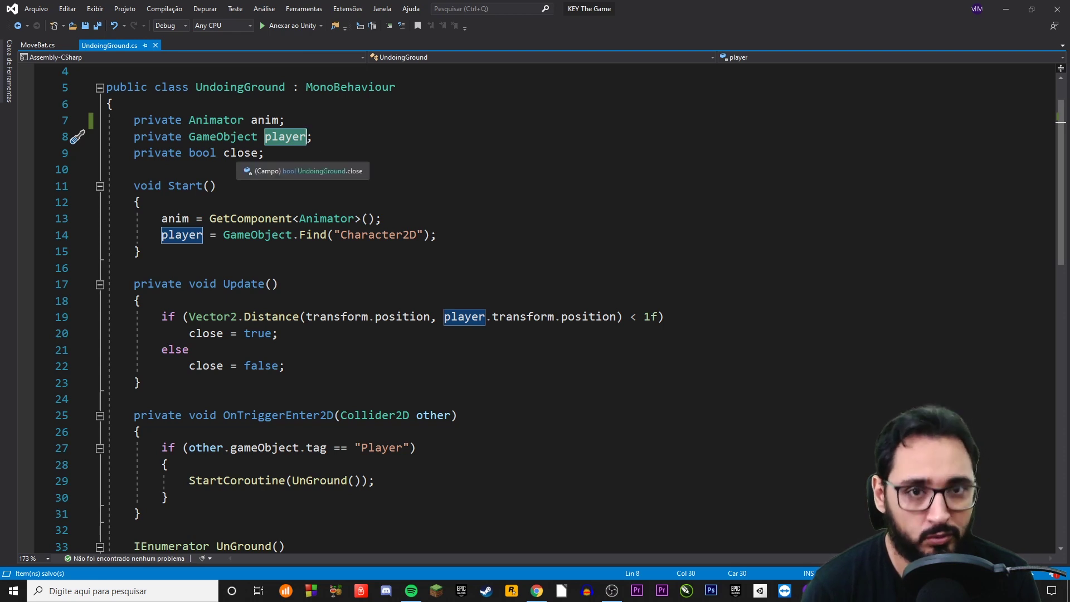
left_click(372, 218)
left_click(245, 156)
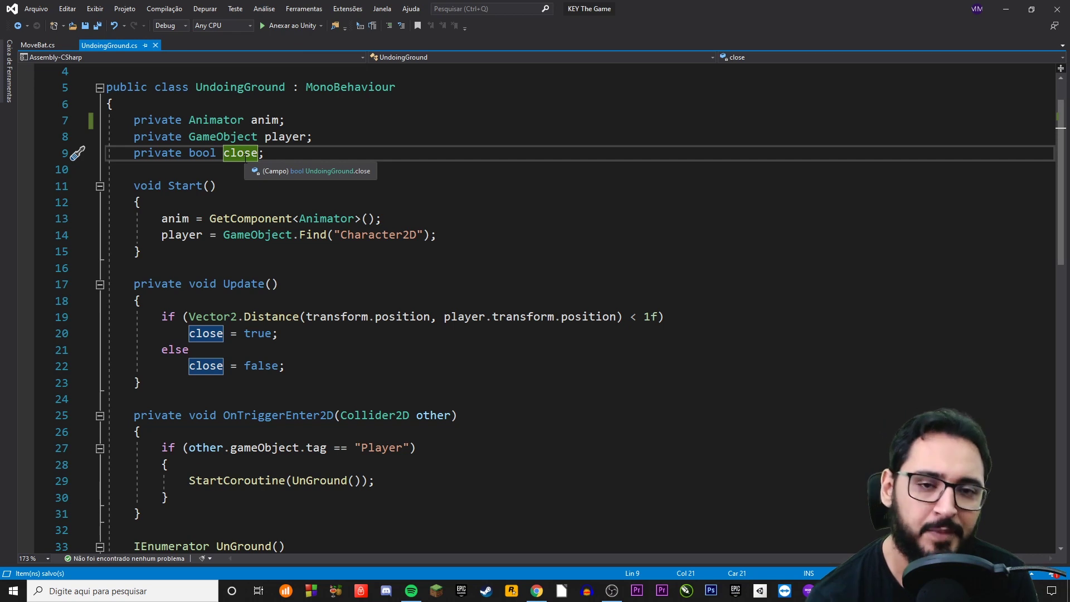
double_click(236, 152)
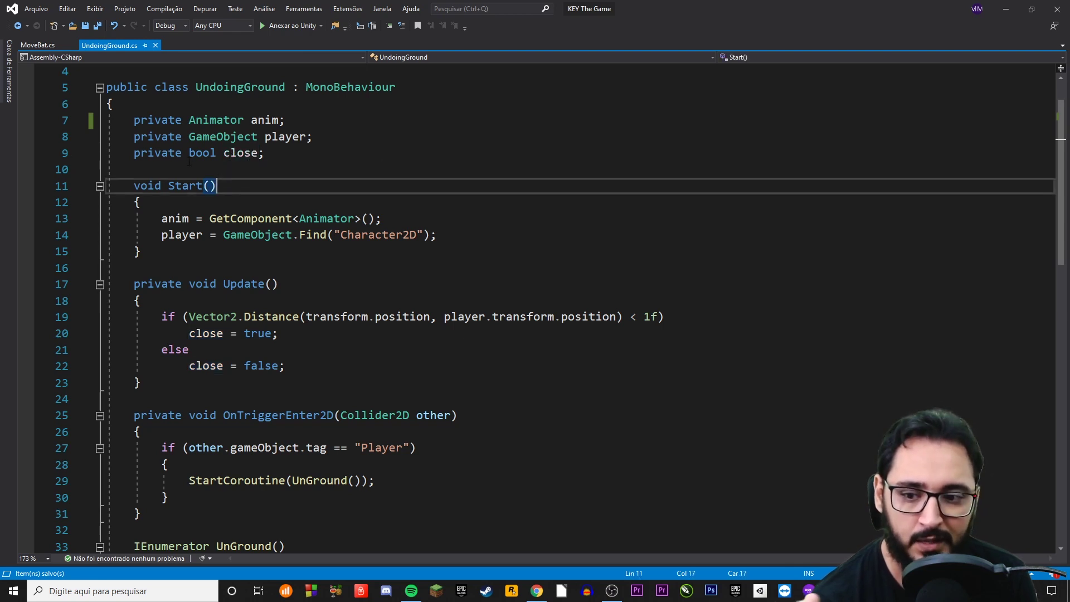
double_click(246, 155)
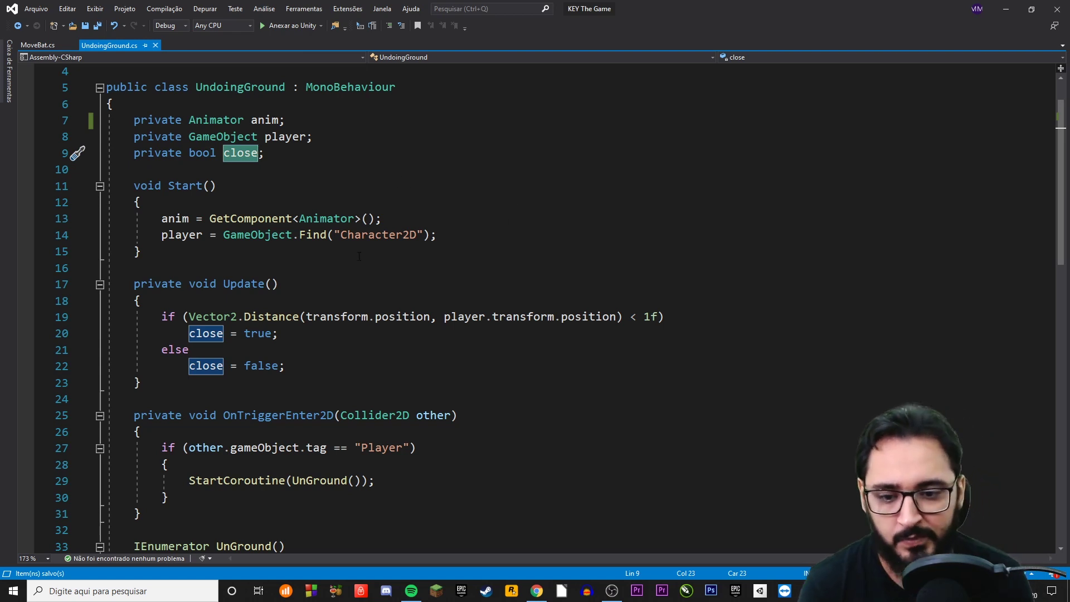
- Go over Start(), where anim is assigned with GetComponent<Animator>
left_click_drag(154, 254, 133, 187)
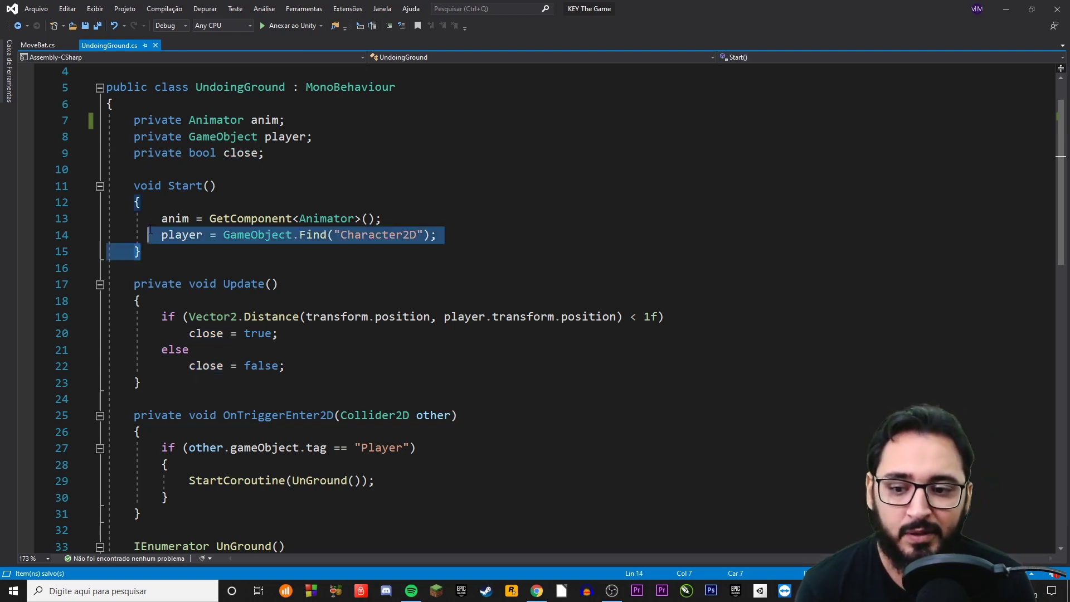
double_click(175, 218)
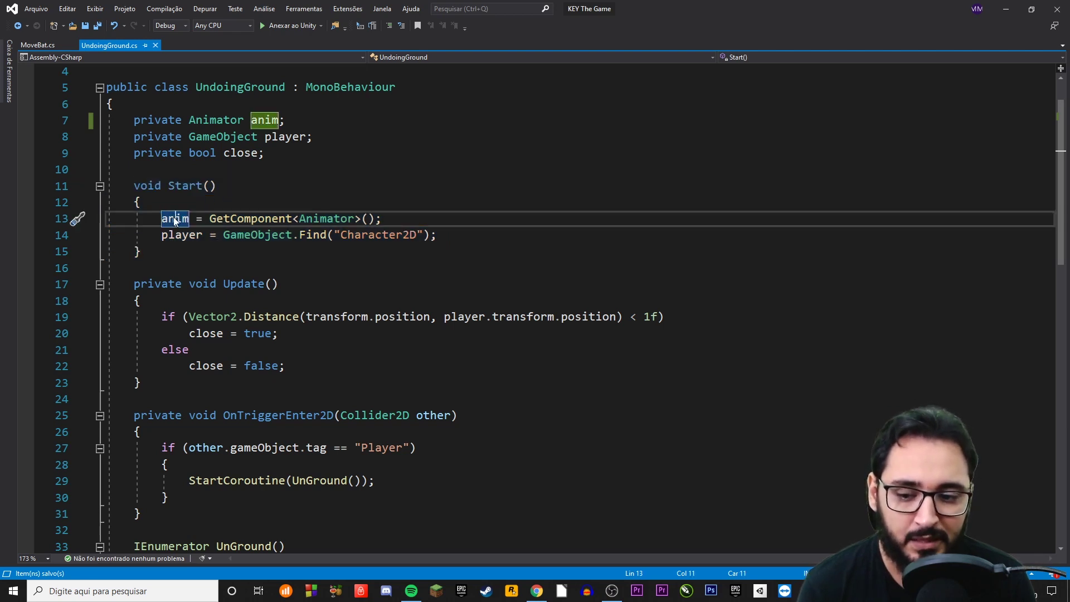
double_click(174, 220)
left_click_drag(209, 218, 381, 218)
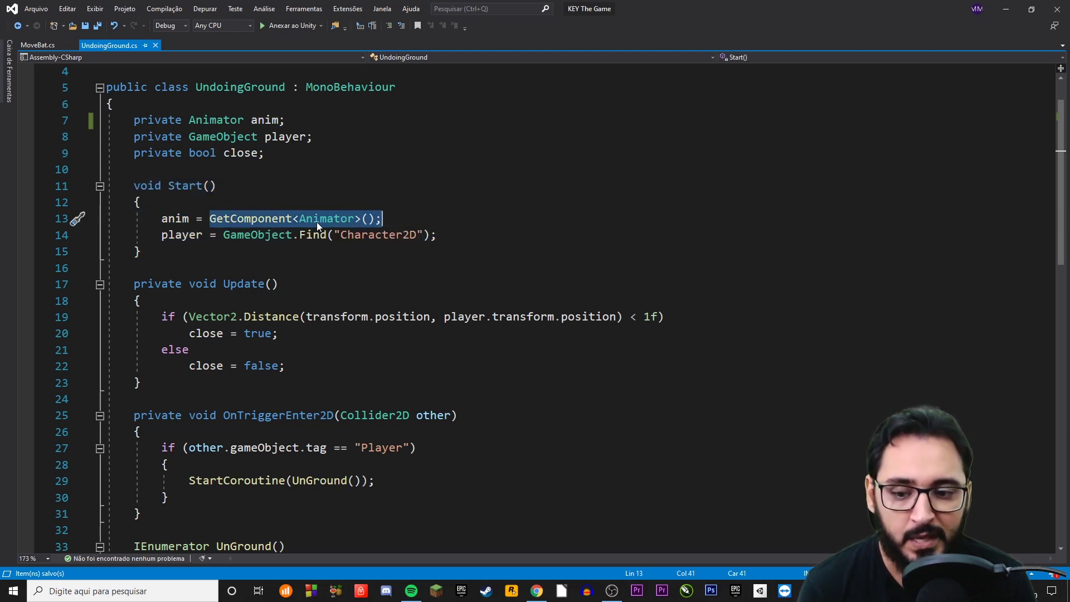
left_click(184, 234)
- Review player = GameObject.Find("Character2D") and select Character2D in the Unity scene
double_click(239, 136)
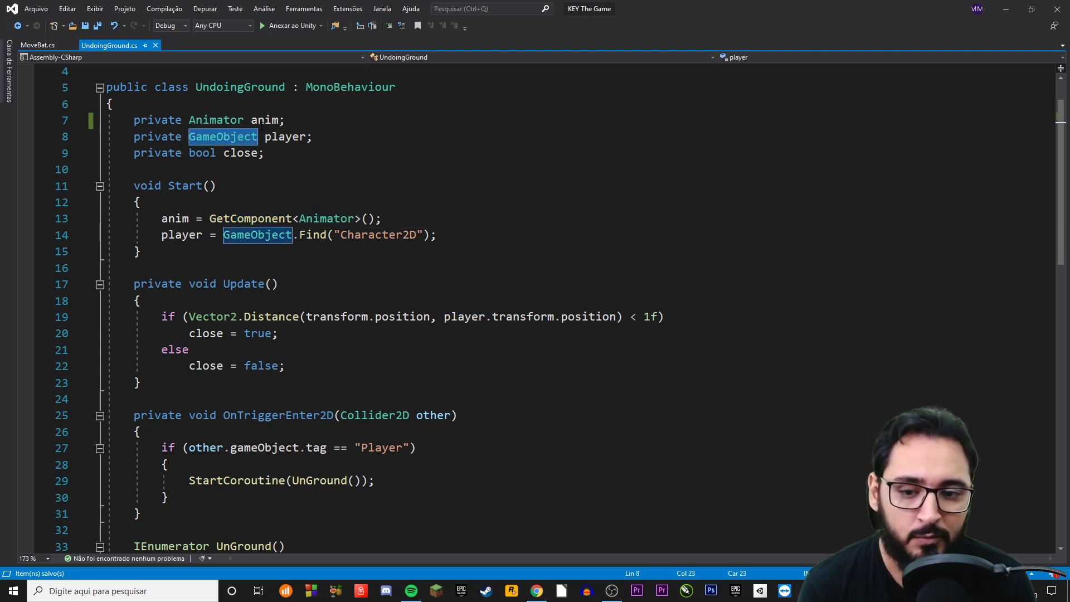
left_click(239, 234)
double_click(313, 235)
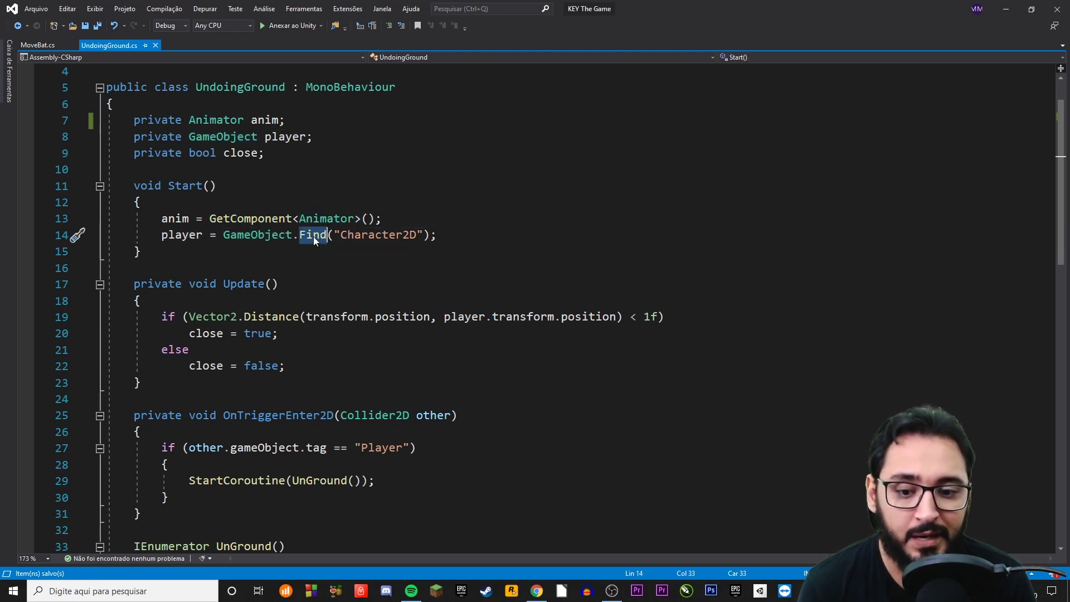
key("ctrl+Left")
key("ctrl+Left")
key("ctrl+Left")
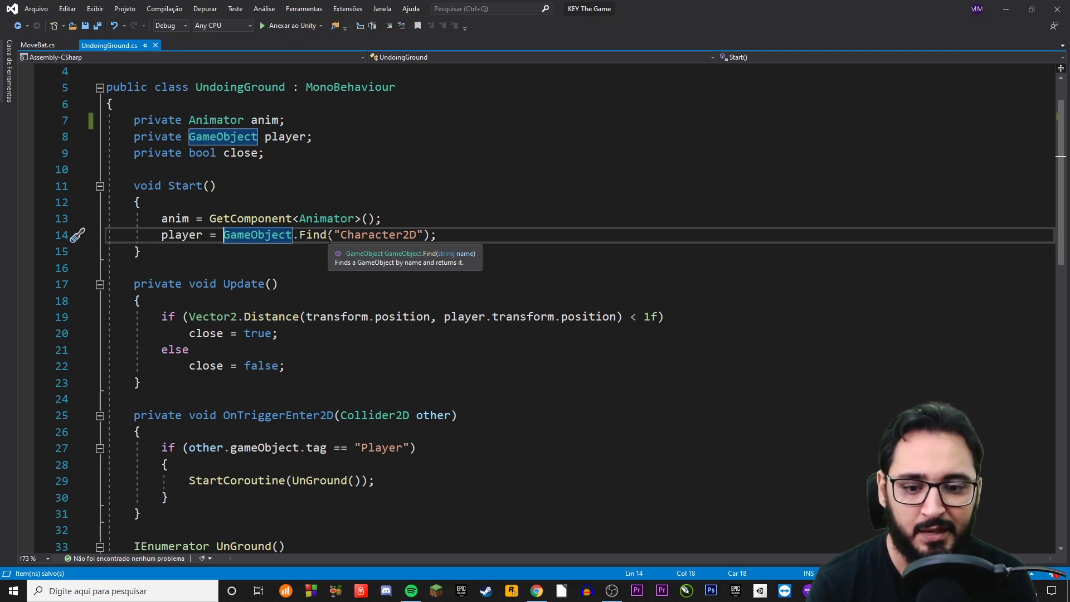
left_click_drag(341, 235, 411, 235)
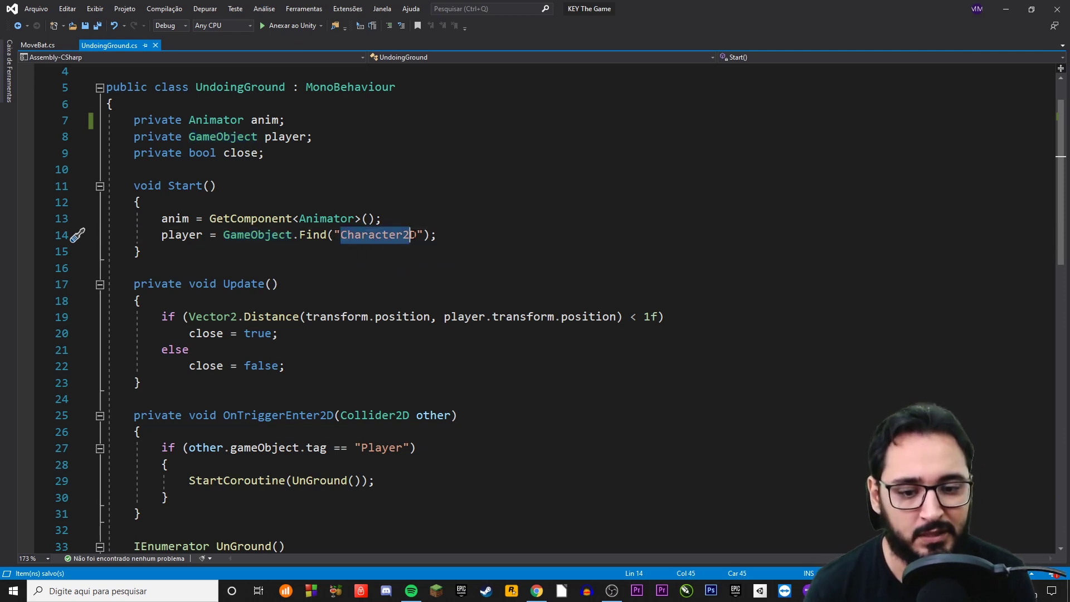
double_click(182, 236)
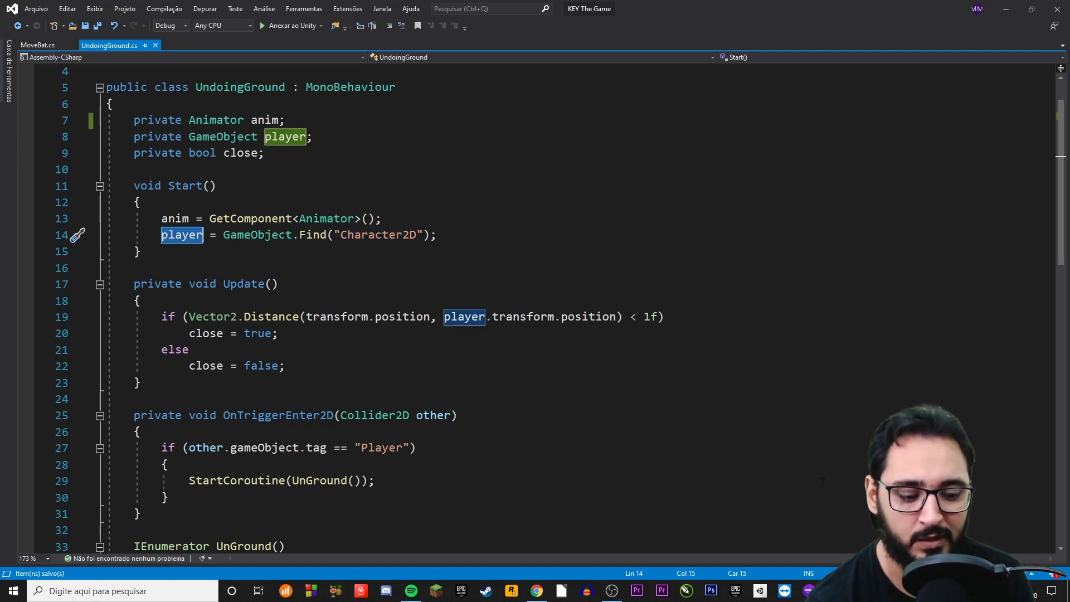
key("alt+Tab")
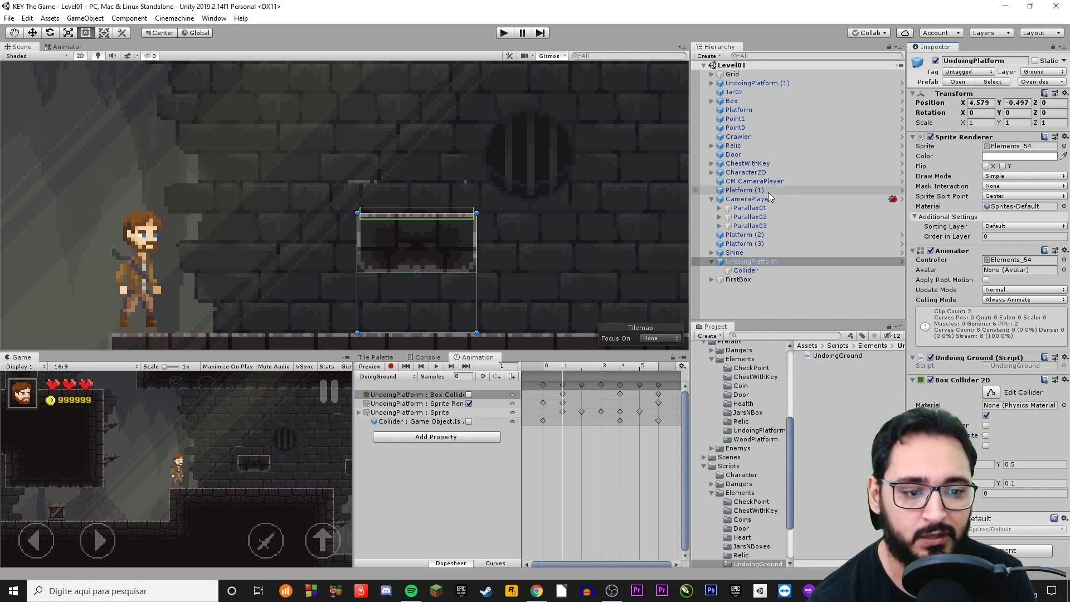
left_click(747, 173)
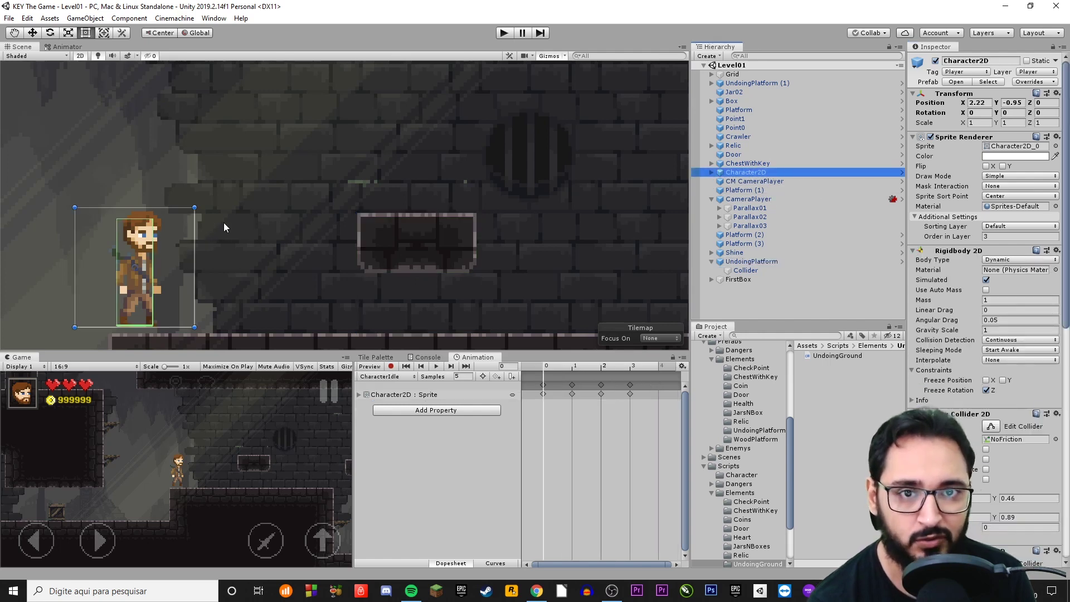
key("alt+Tab")
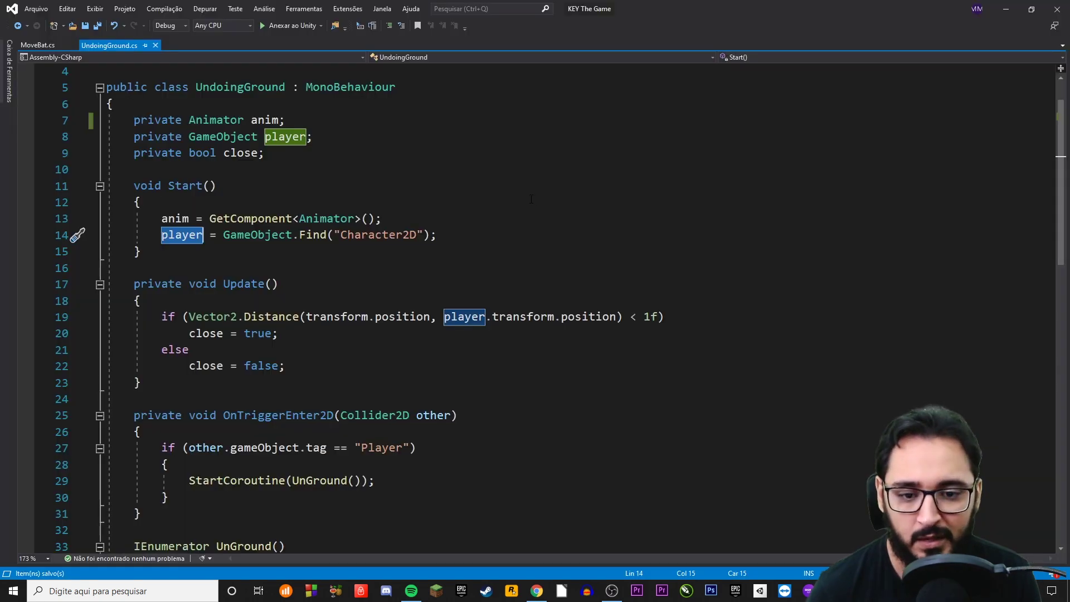
left_click(526, 316)
scroll(249, 207, "down", 2)
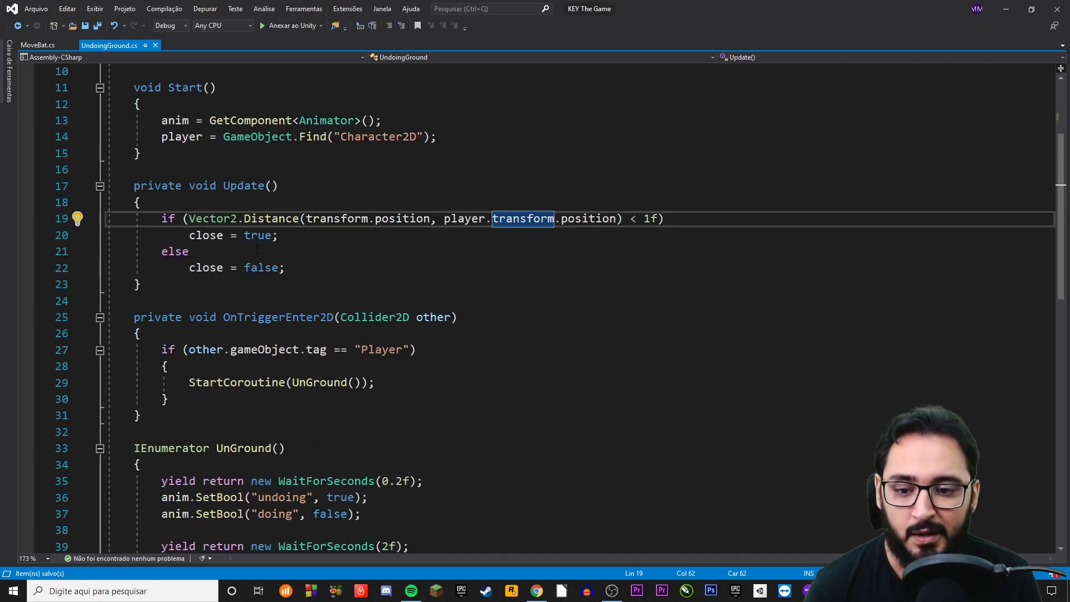
scroll(249, 207, "down", 1)
left_click_drag(168, 238, 134, 139)
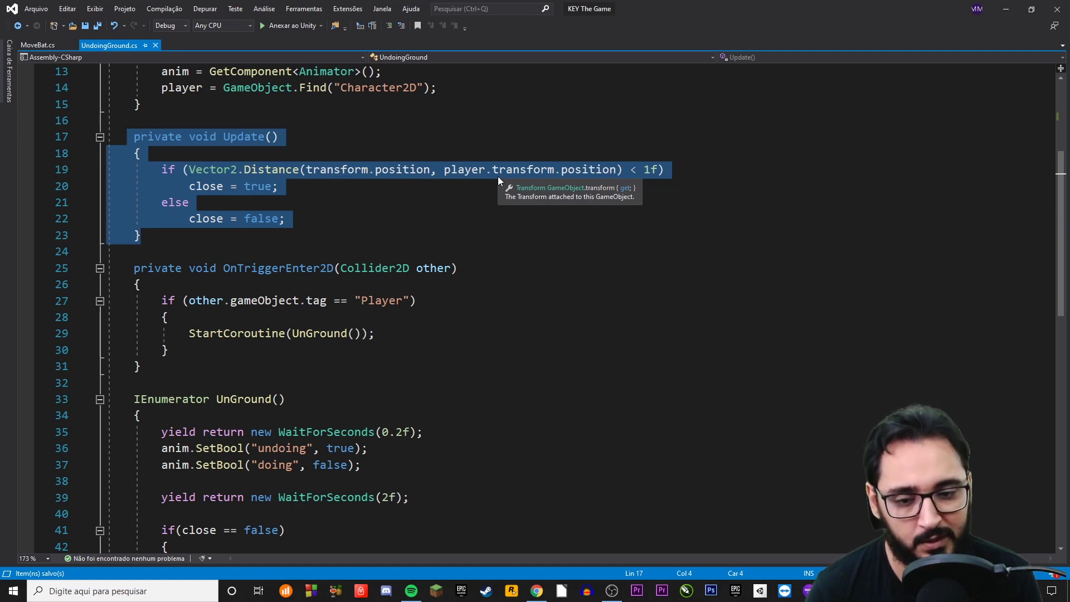
scroll(246, 260, "down", 2)
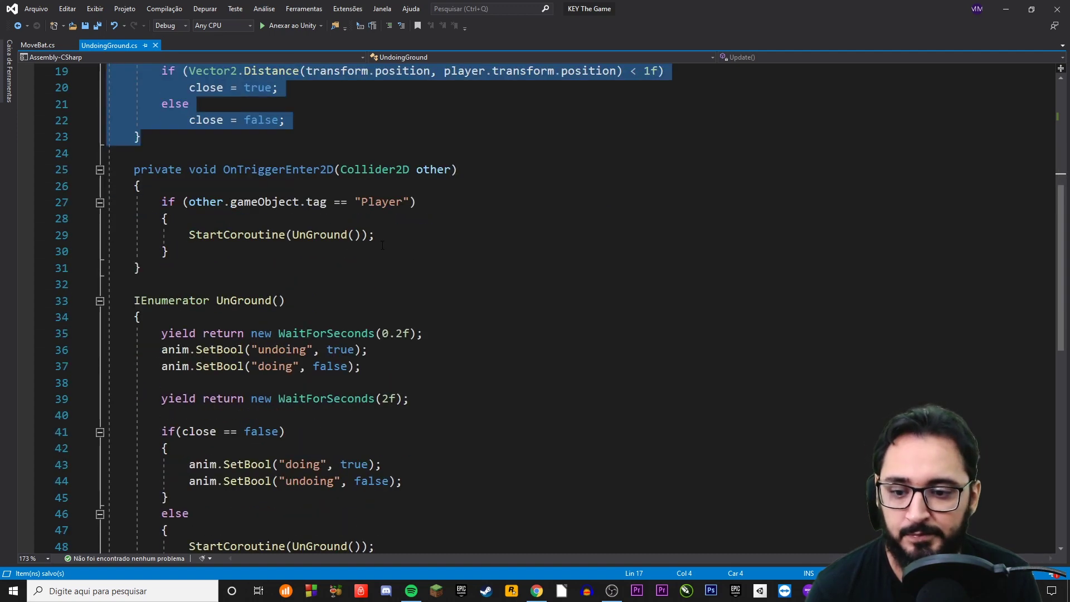
scroll(246, 259, "up", 1)
scroll(246, 259, "up", 1)
scroll(246, 259, "up", 1)
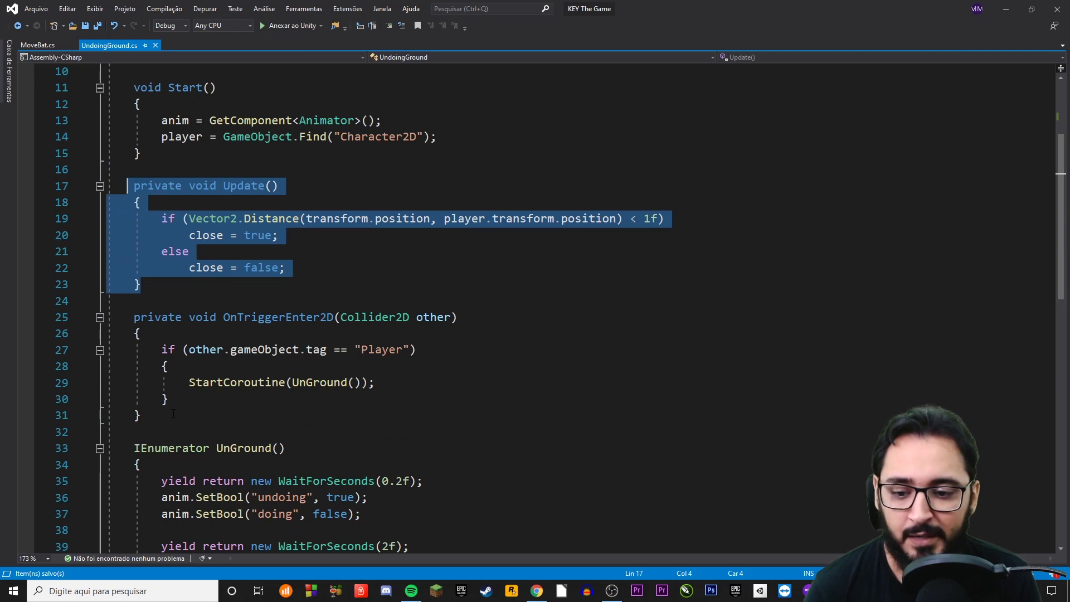
scroll(260, 284, "down", 1)
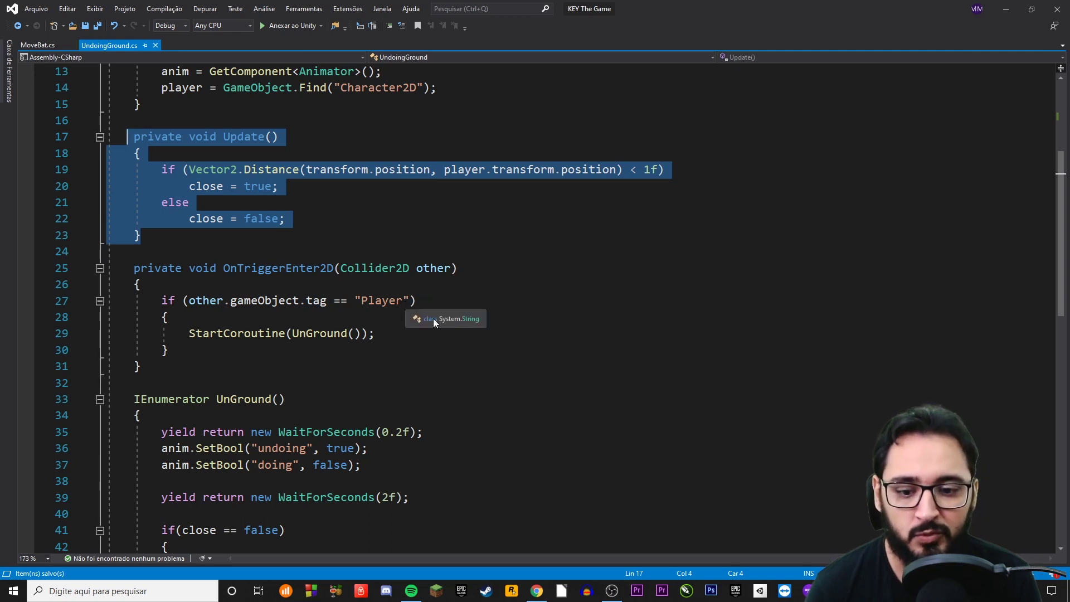
left_click(229, 272)
key("Down")
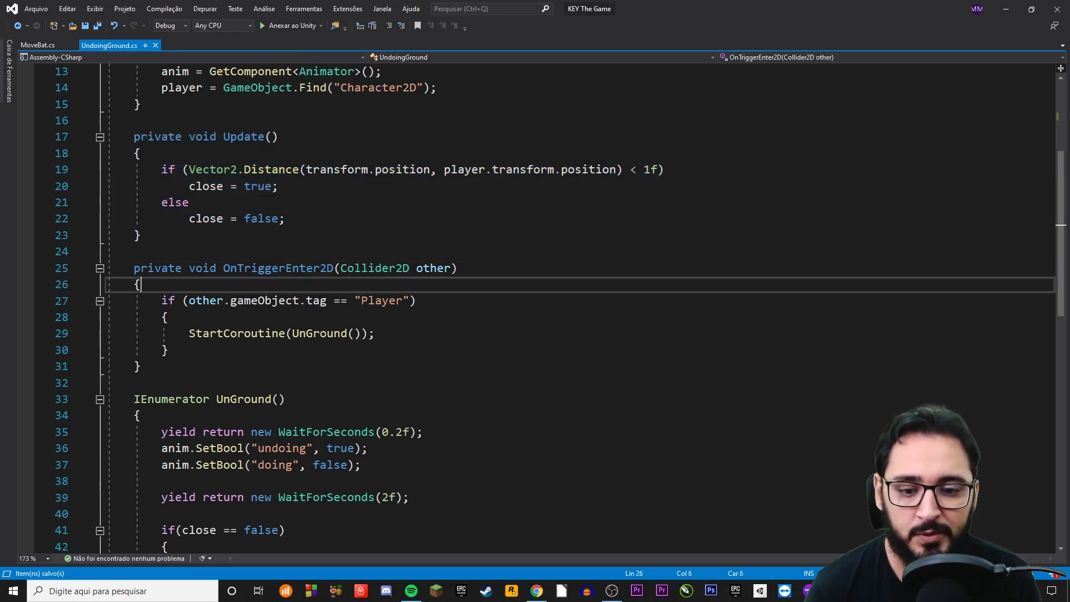
left_click(189, 301)
double_click(265, 301)
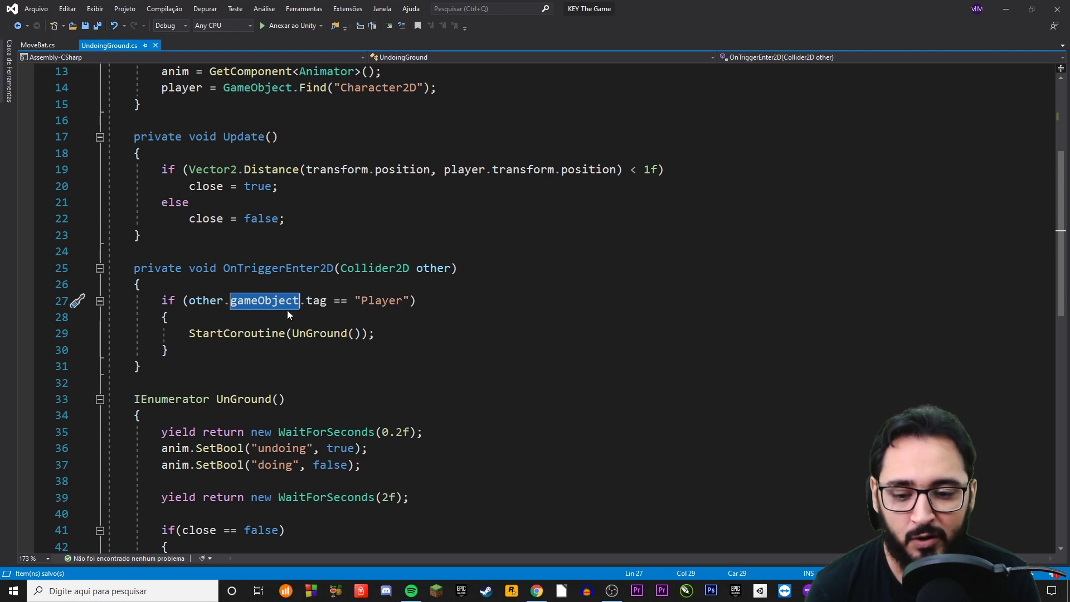
key("Up")
key("Up")
key("ctrl+w")
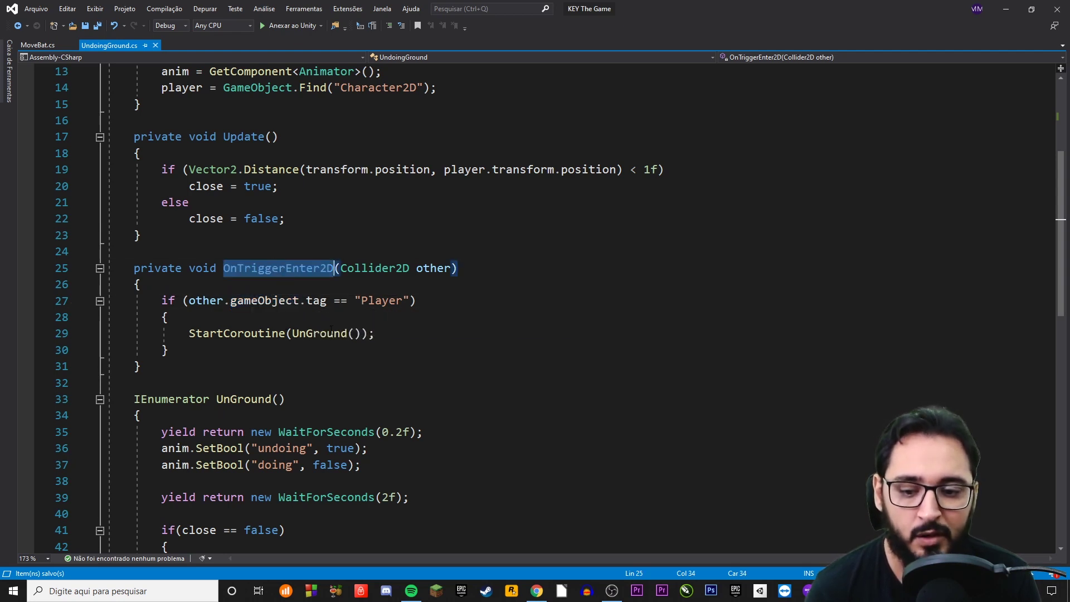
double_click(381, 304)
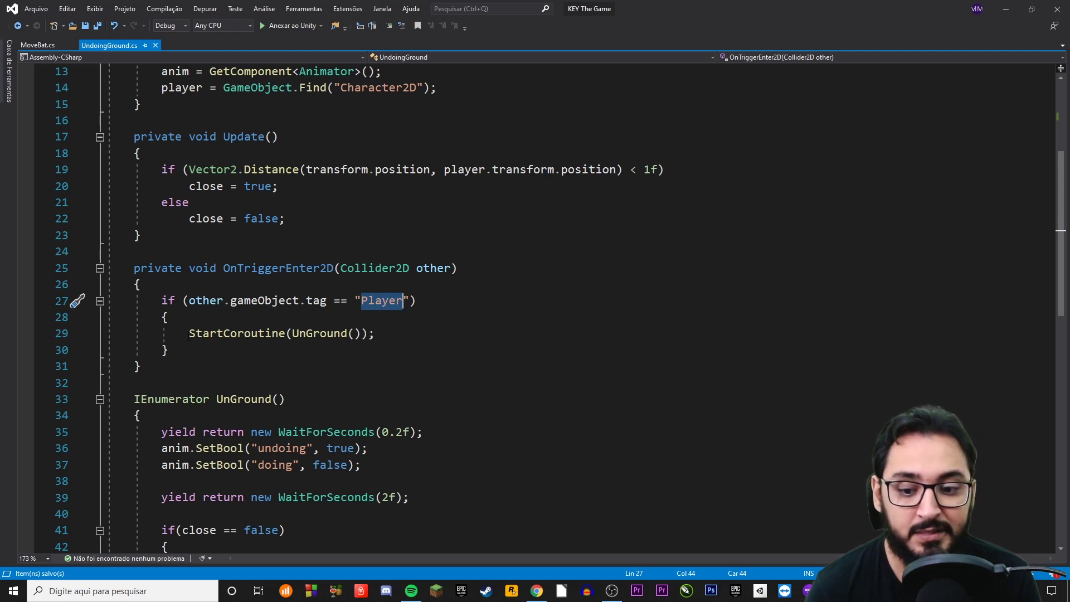
left_click_drag(189, 333, 416, 338)
left_click(359, 332)
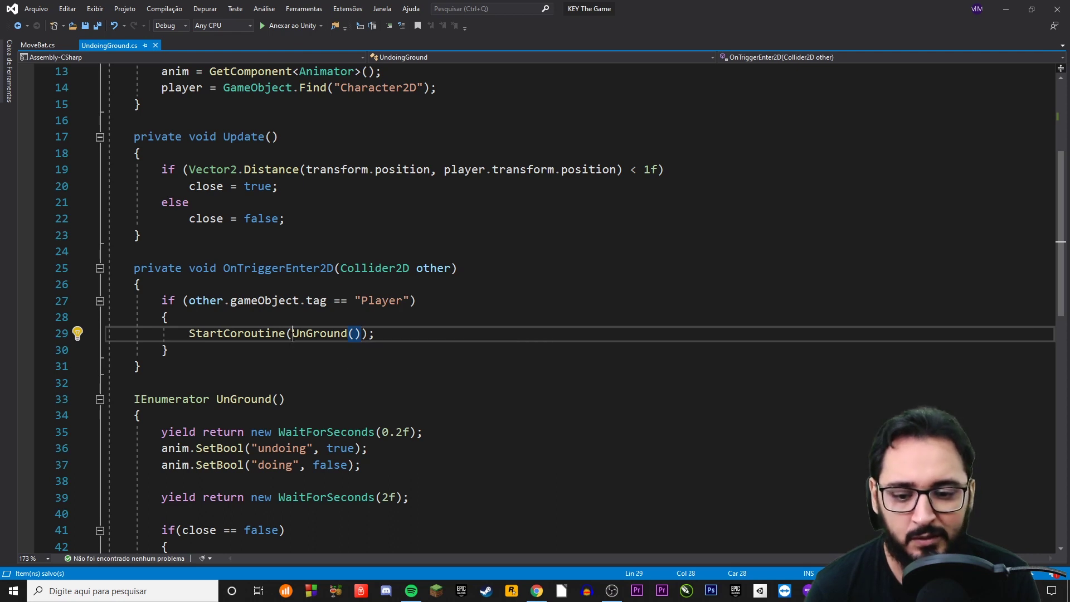
left_click_drag(292, 333, 355, 333)
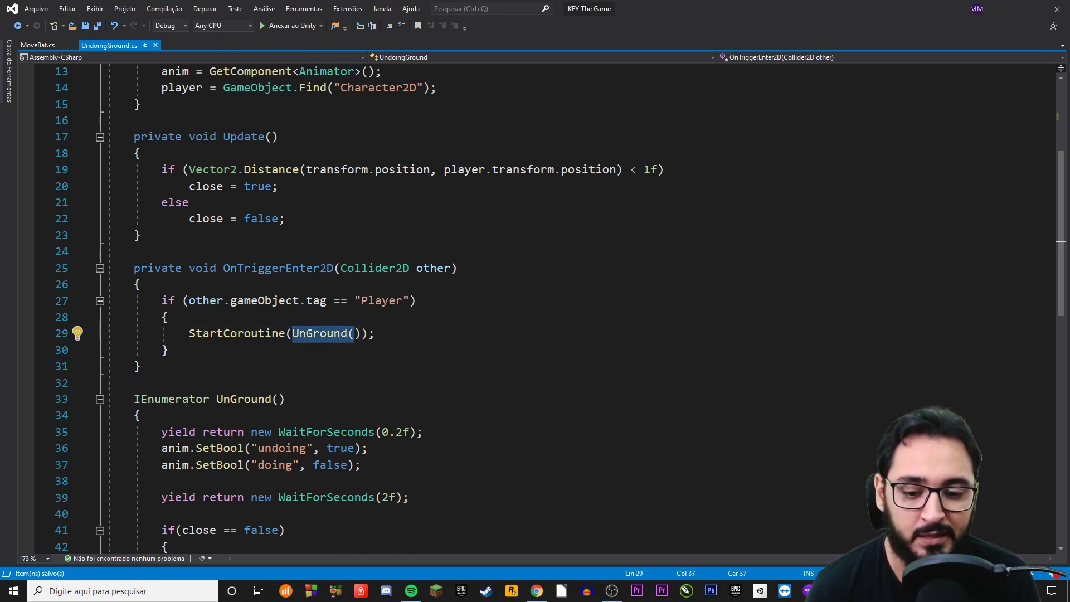
double_click(236, 332)
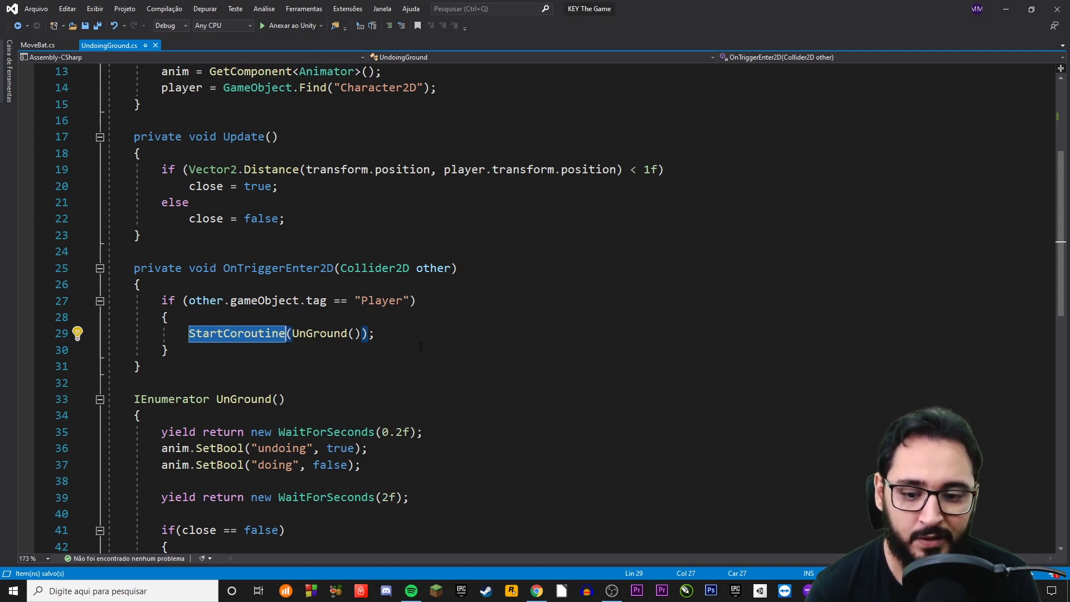
scroll(420, 346, "down", 4)
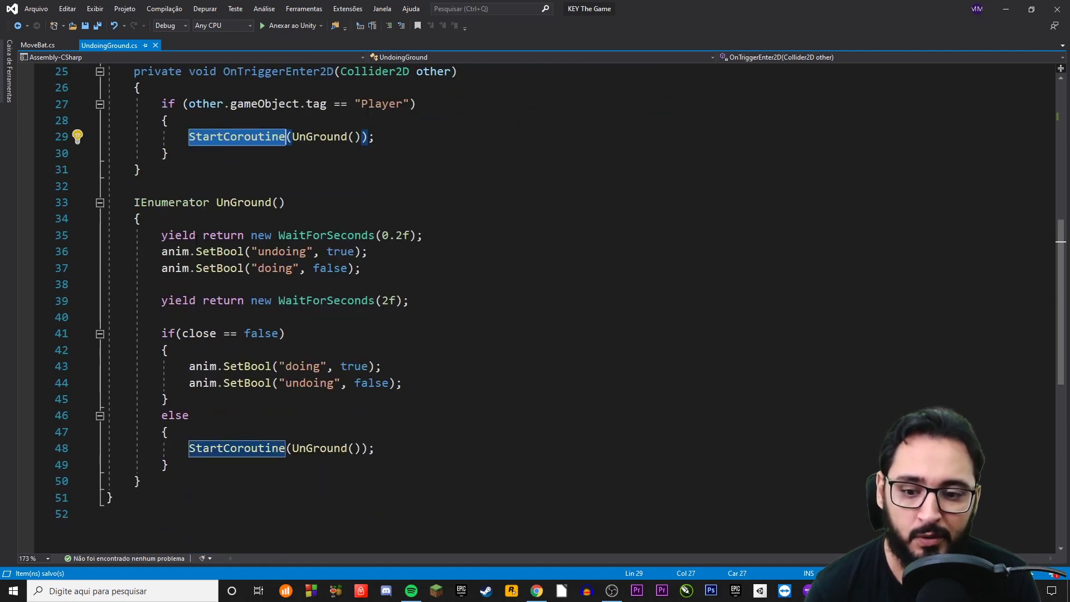
key("Down")
key("Down")
key("Down")
key("Home")
key("ctrl+shift+Right")
key("ctrl+shift+Right")
key("ctrl+shift+Right")
key("ctrl+shift+Right")
key("ctrl+shift+Right")
key("ctrl+shift+Right")
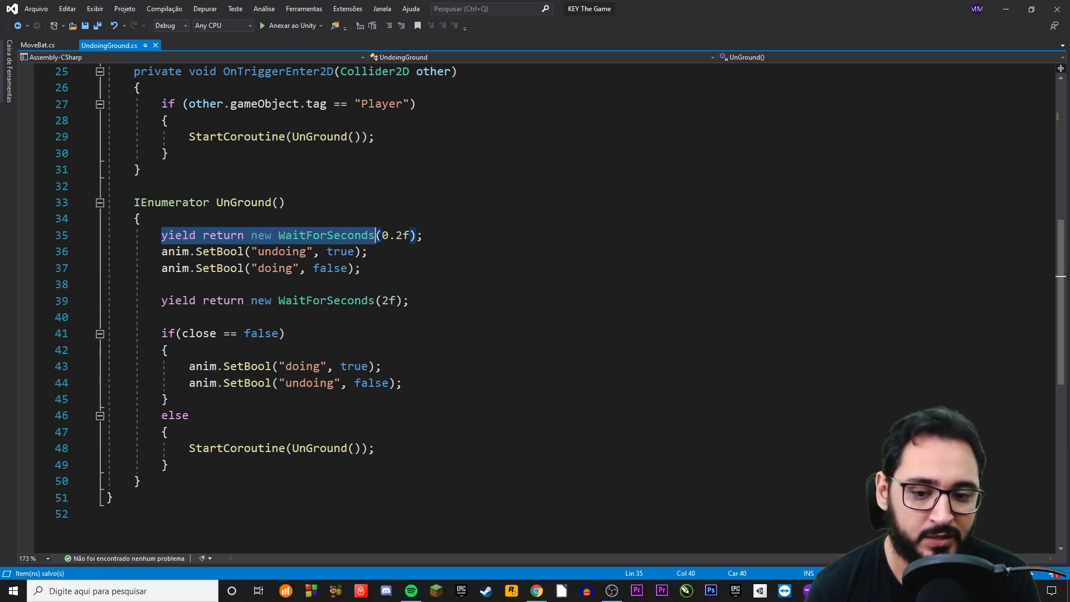
key("Up")
key("Up")
key("Up")
key("Home")
key("ctrl+shift+Right")
key("ctrl+shift+Right")
key("ctrl+shift+Right")
key("ctrl+shift+Right")
key("ctrl+shift+Right")
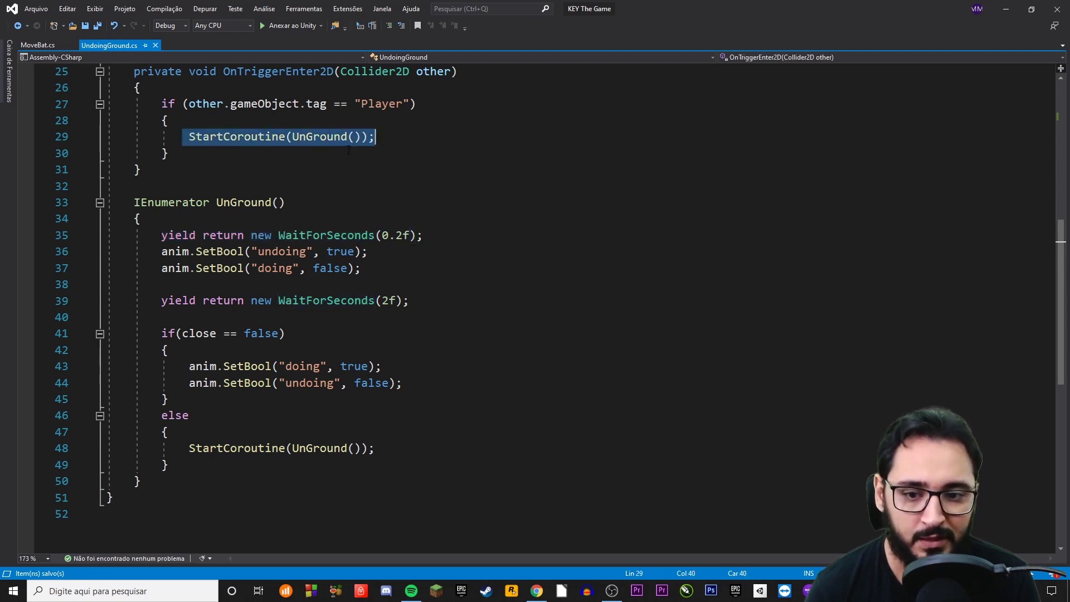
scroll(343, 216, "up", 2)
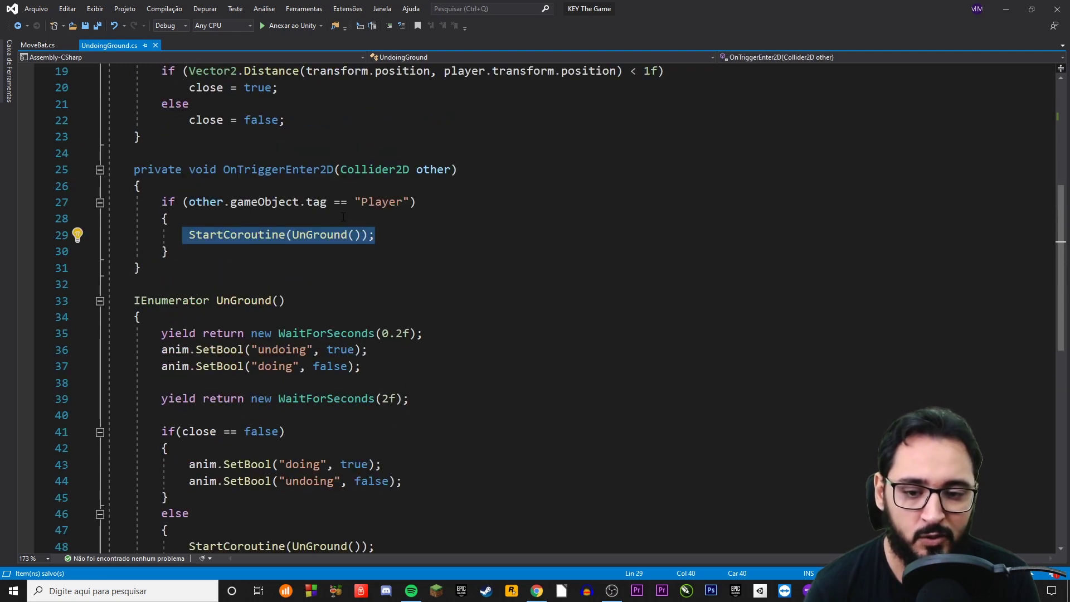
left_click(251, 235)
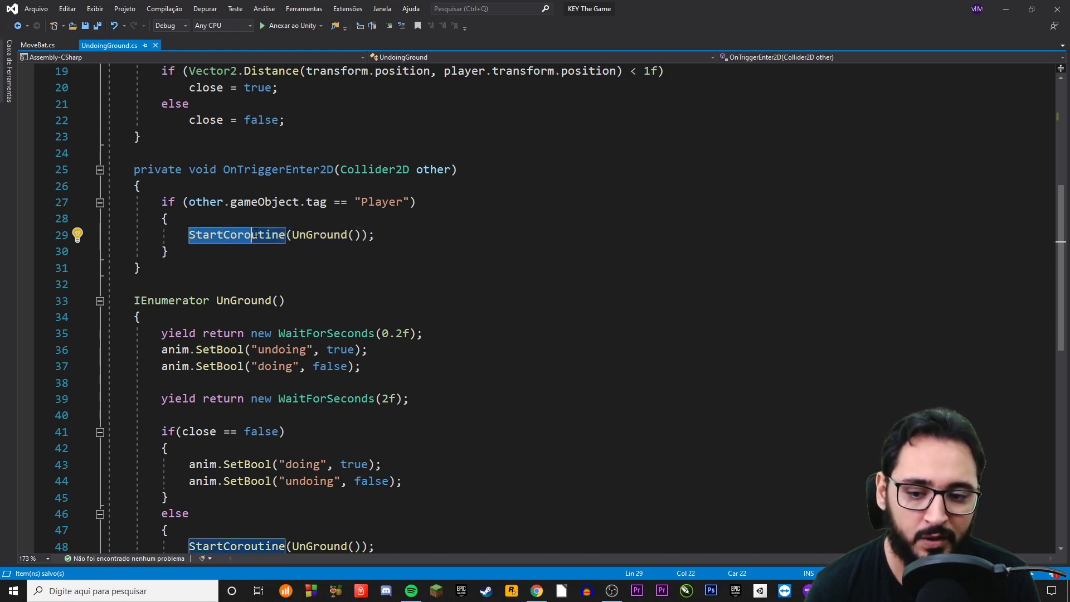
key("Right")
key("Right")
key("Right")
key("Right")
key("Right")
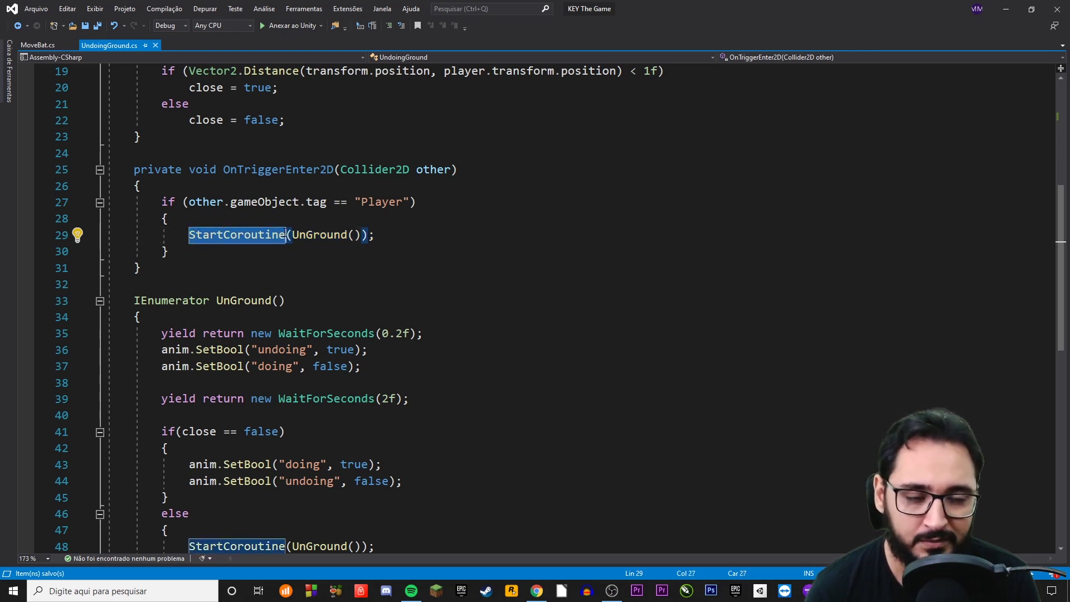
left_click(183, 235)
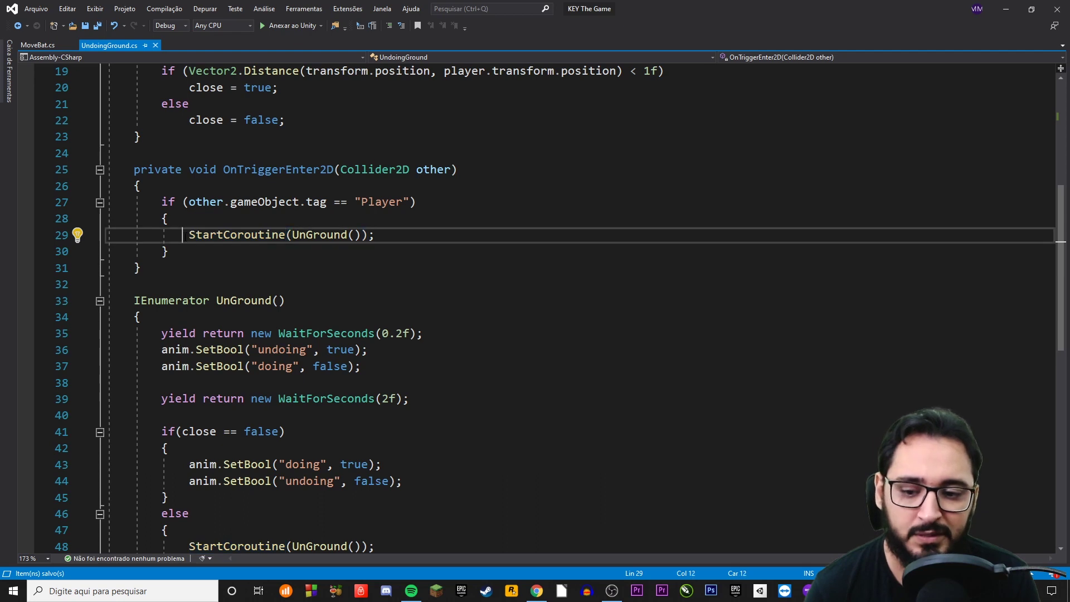
key("shift+Right")
key("shift+Right")
key("shift+Right")
key("shift+Right")
key("shift+Right")
key("shift+Right")
key("shift+Right")
key("shift+Right")
key("shift+Right")
key("Right")
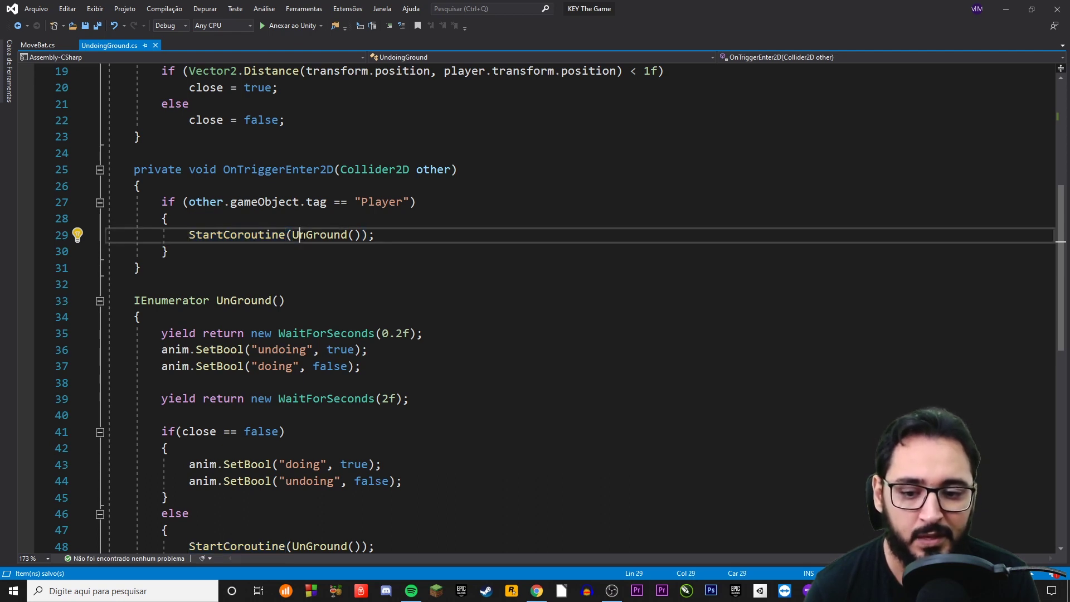
key("Left")
key("Left")
key("ctrl+bracketright")
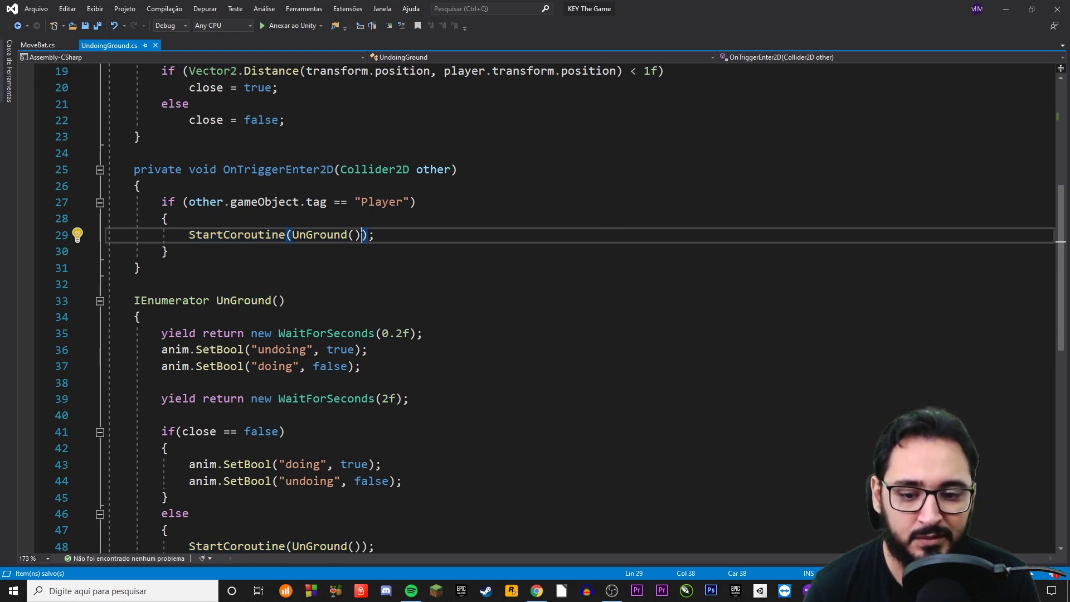
key("Left")
key("Left")
key("Left")
key("Left")
key("shift+Right")
key("shift+Right")
key("shift+Right")
key("shift+Right")
key("shift+Right")
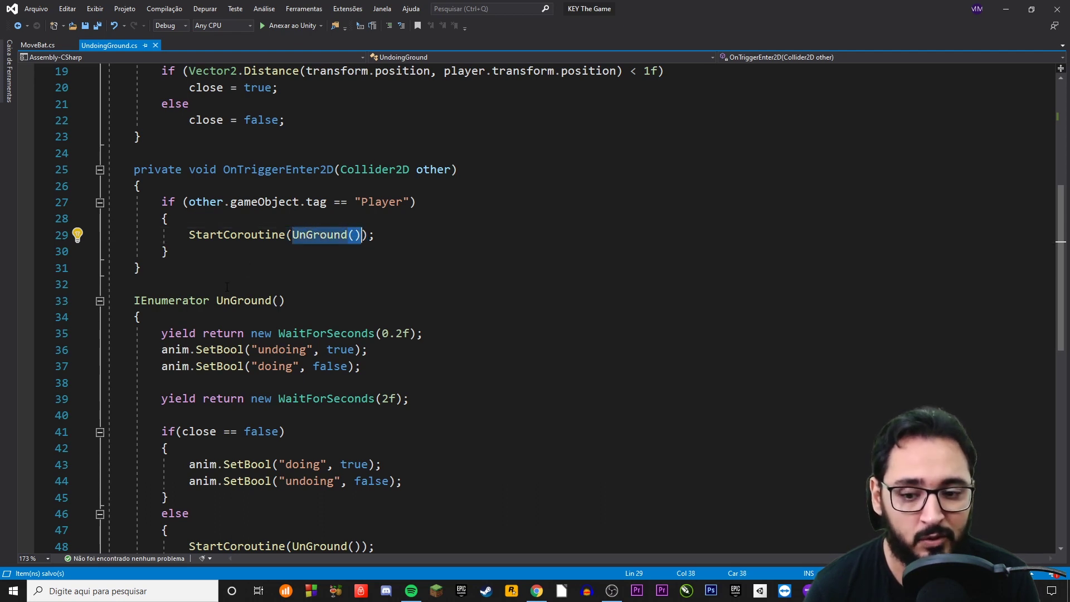
left_click(316, 235)
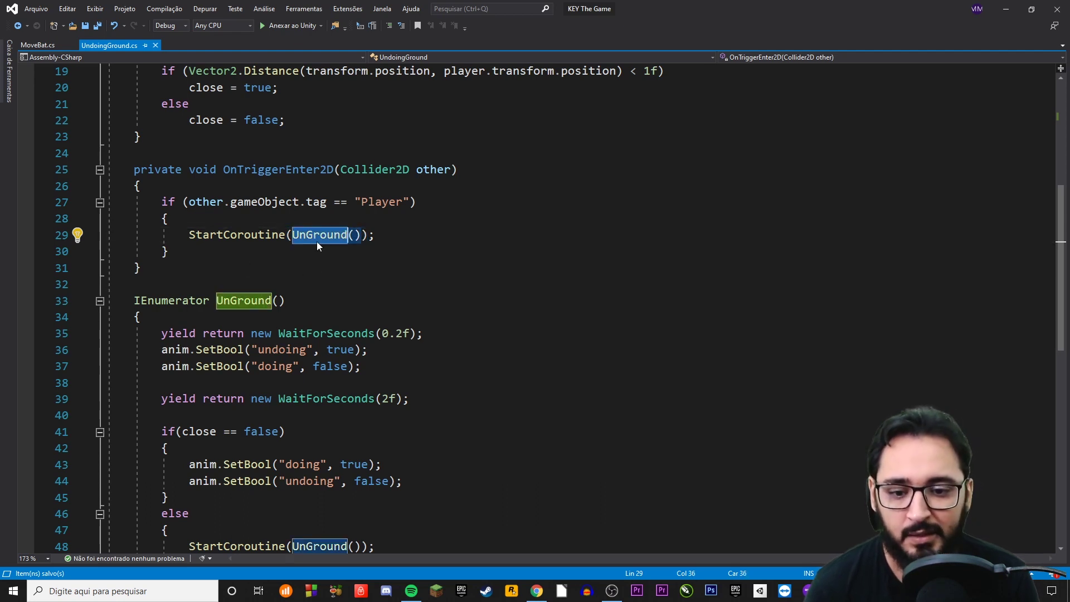
left_click(147, 301)
left_click(134, 301)
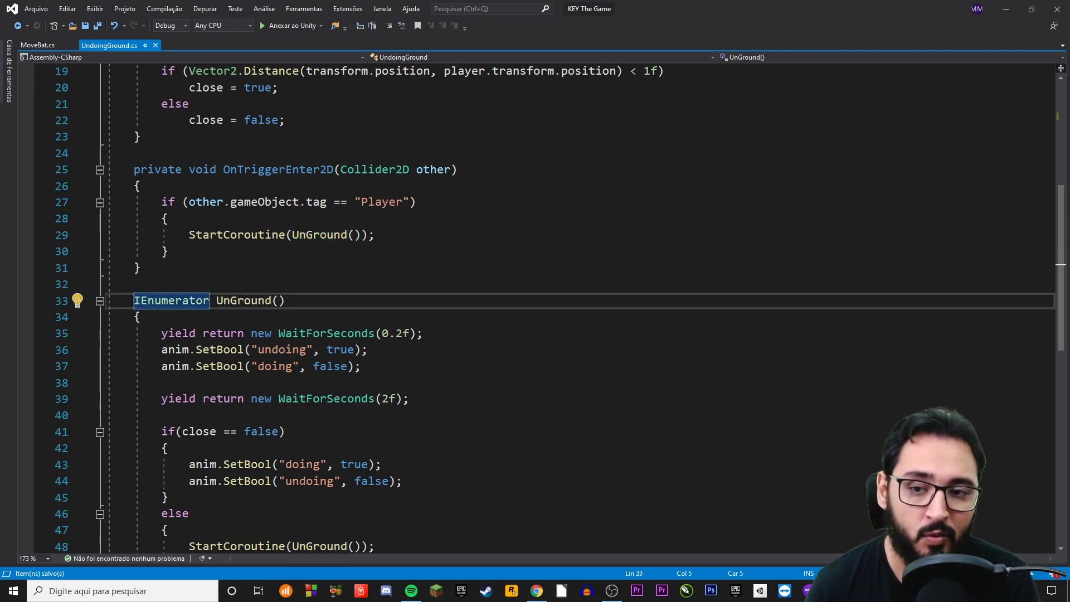
double_click(192, 304)
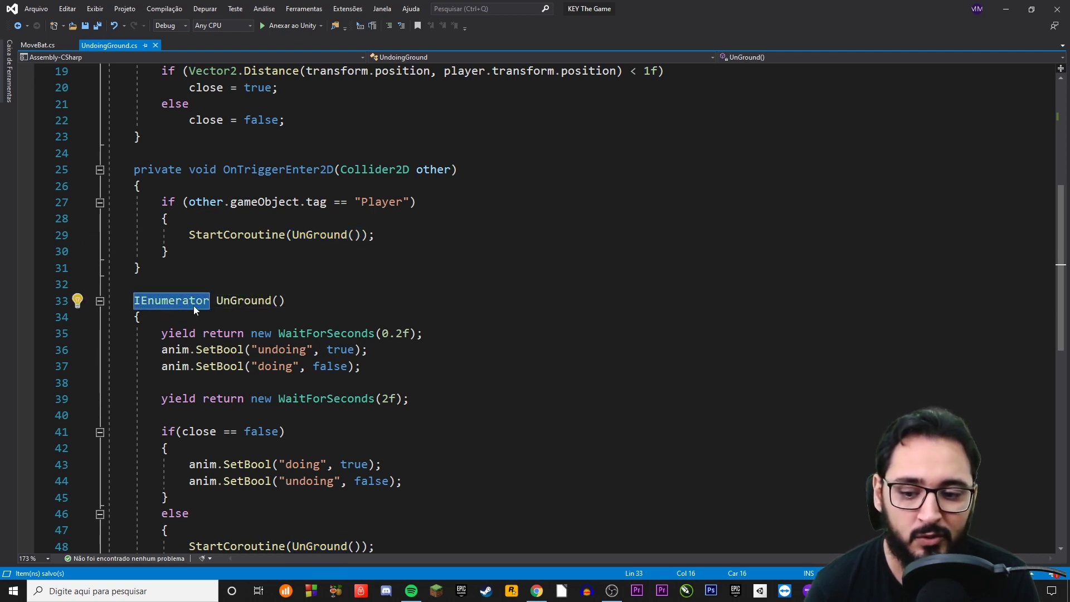
double_click(222, 300)
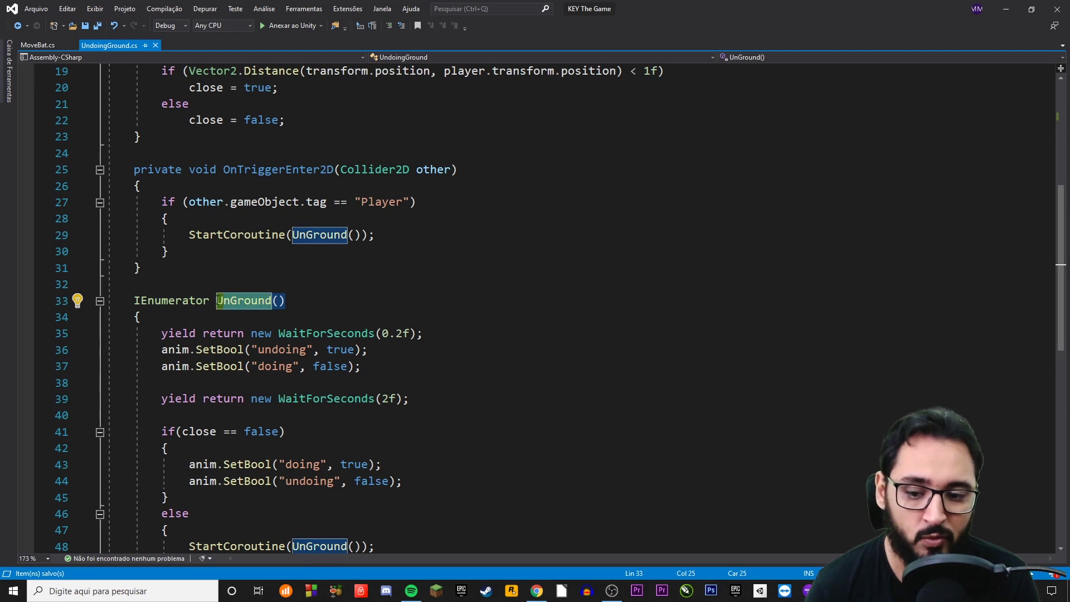
left_click_drag(218, 301, 284, 304)
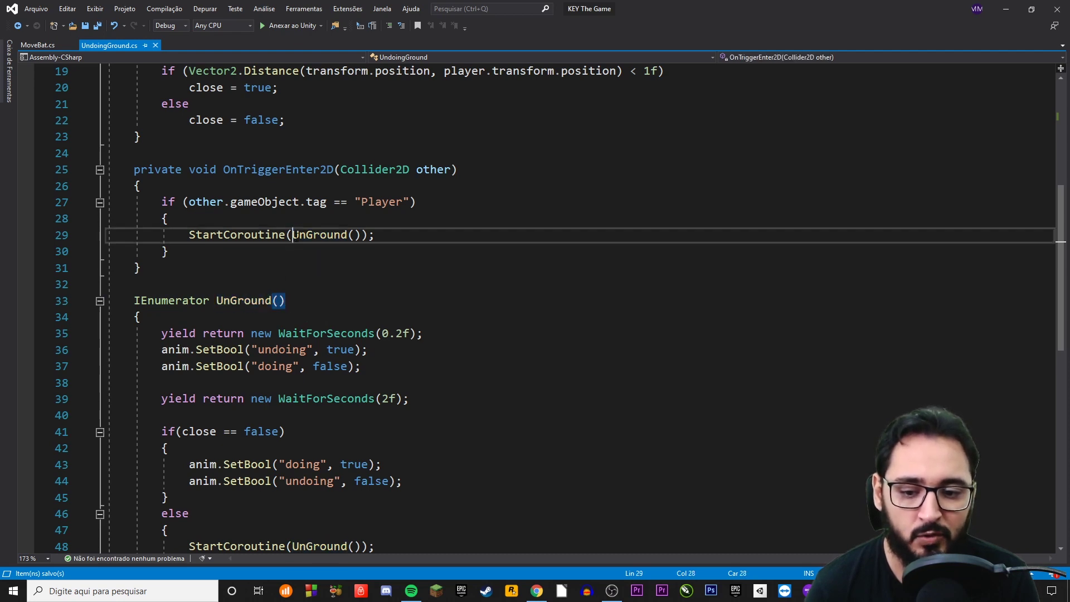
left_click_drag(293, 235, 362, 235)
left_click_drag(189, 234, 376, 235)
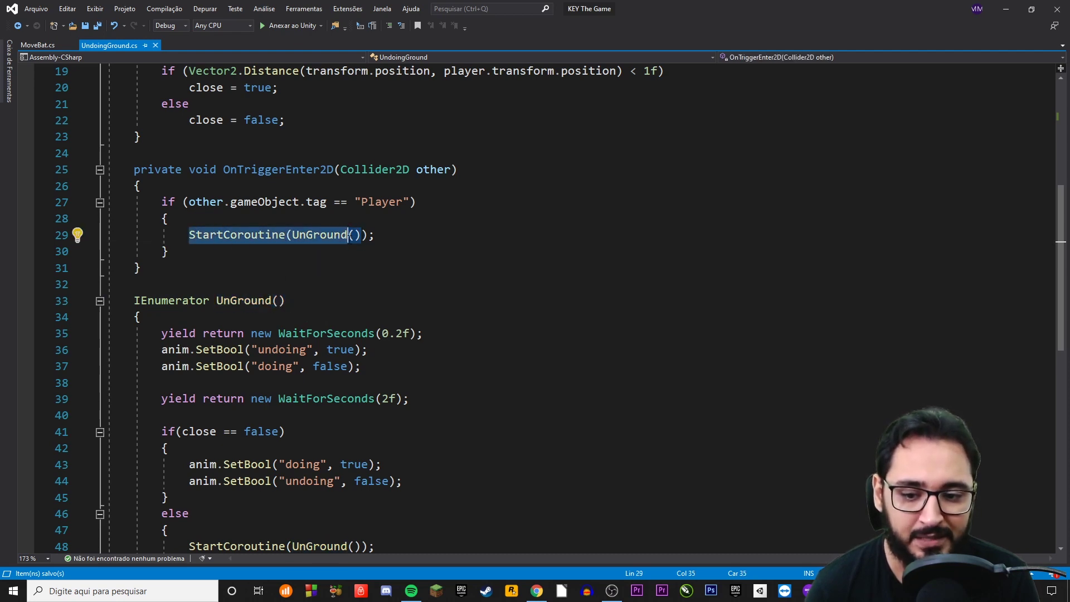
left_click_drag(134, 300, 283, 432)
left_click(334, 234)
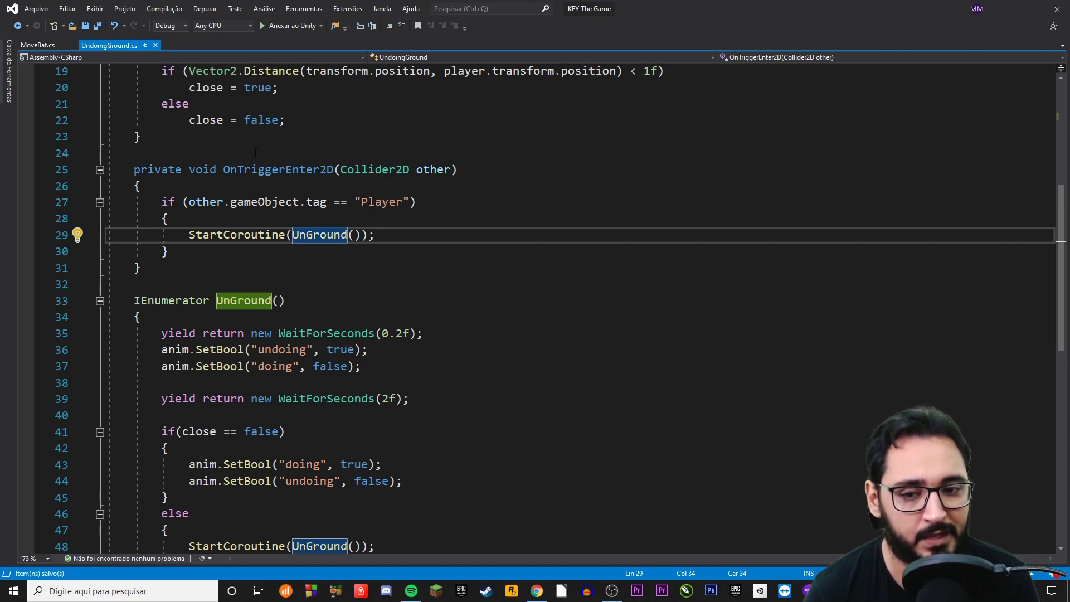
scroll(300, 197, "down", 3)
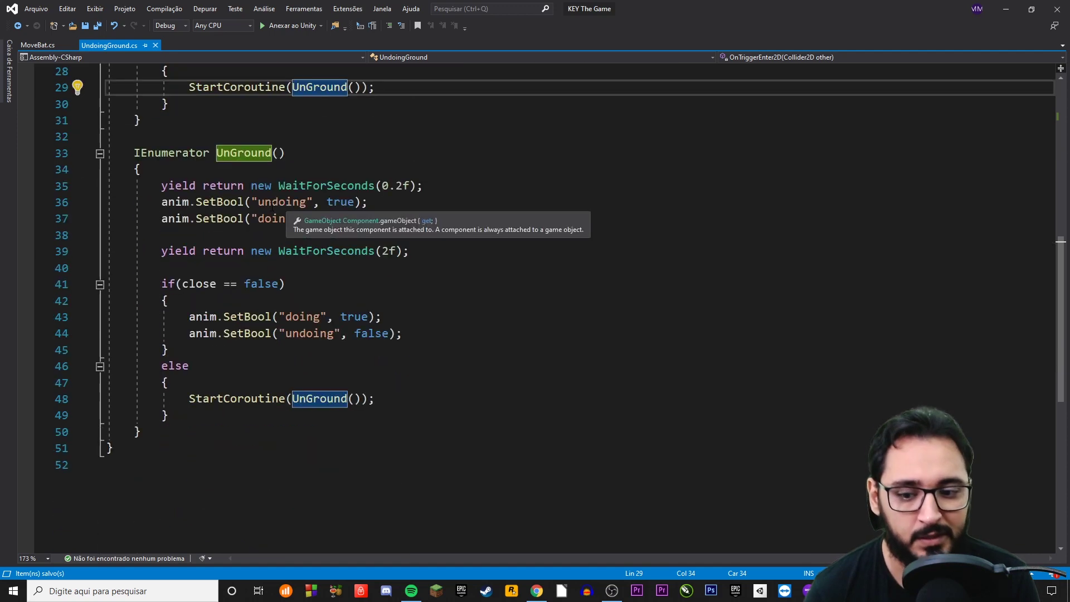
scroll(285, 177, "up", 1)
scroll(289, 178, "up", 1)
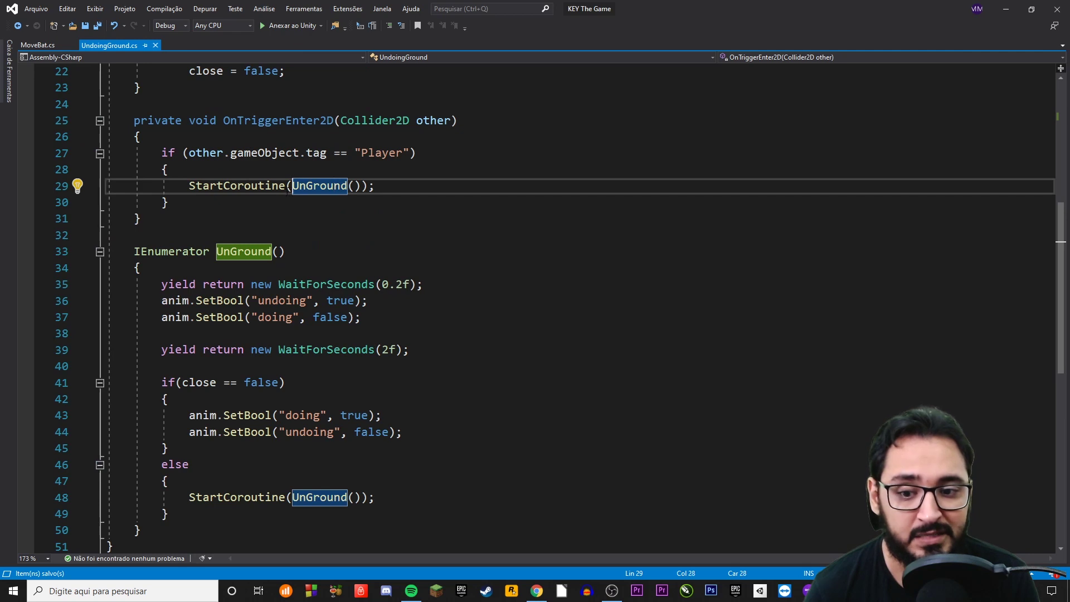
scroll(225, 252, "down", 1)
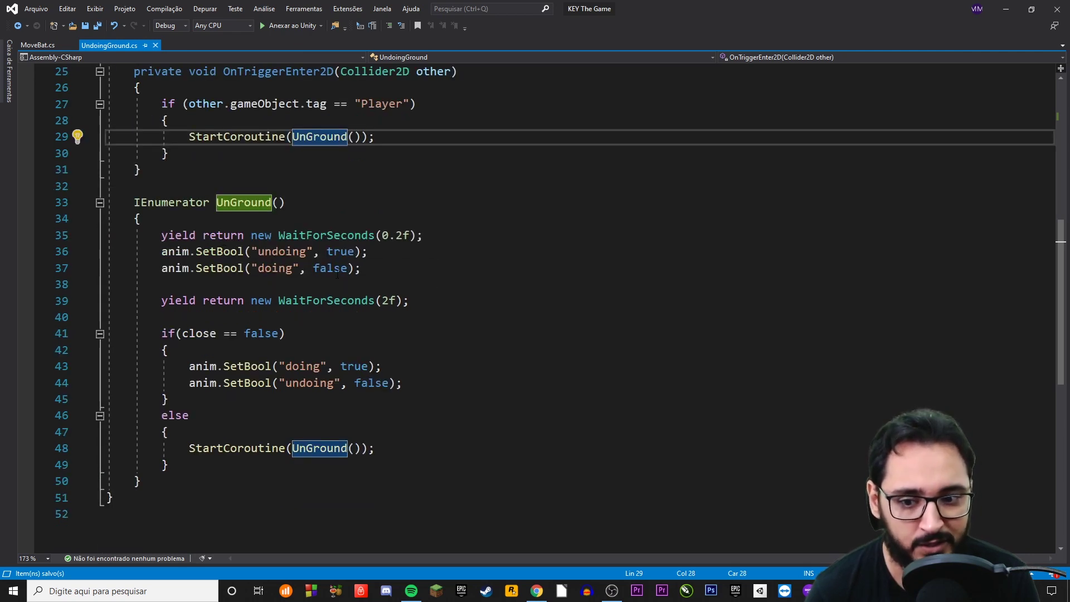
left_click(365, 268)
left_click_drag(157, 236, 417, 237)
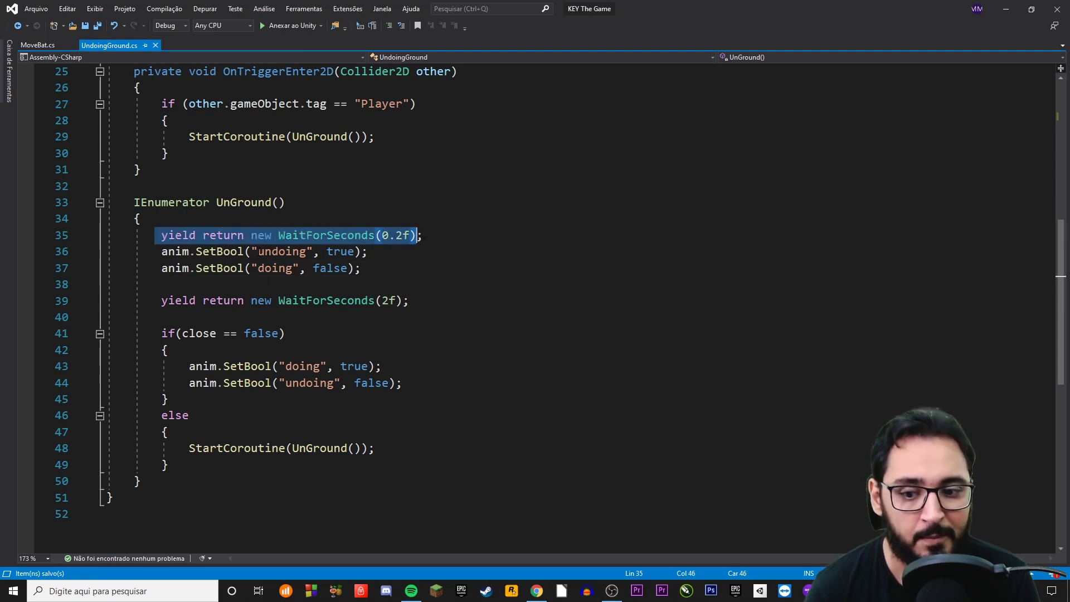
left_click_drag(251, 251, 314, 251)
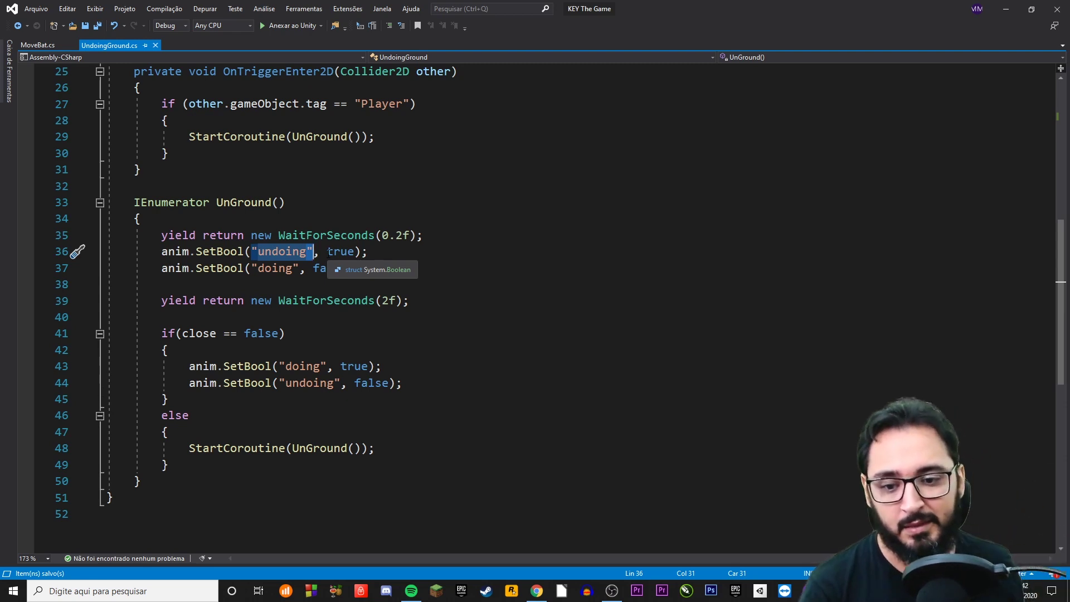
left_click_drag(382, 235, 396, 235)
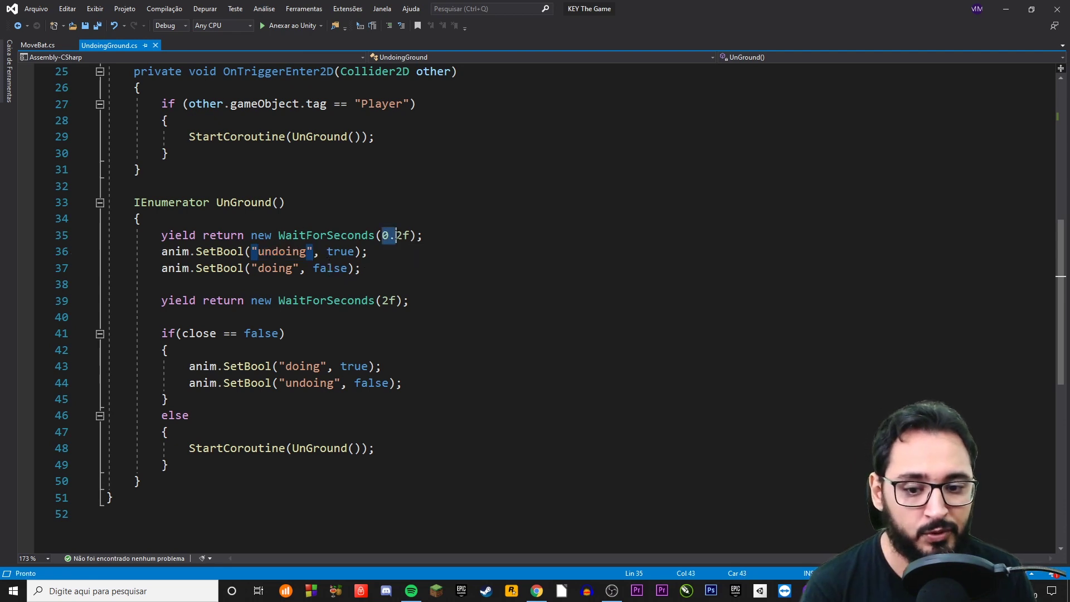
key("shift+alt+equal")
key("shift+alt+equal")
left_click_drag(162, 252, 303, 251)
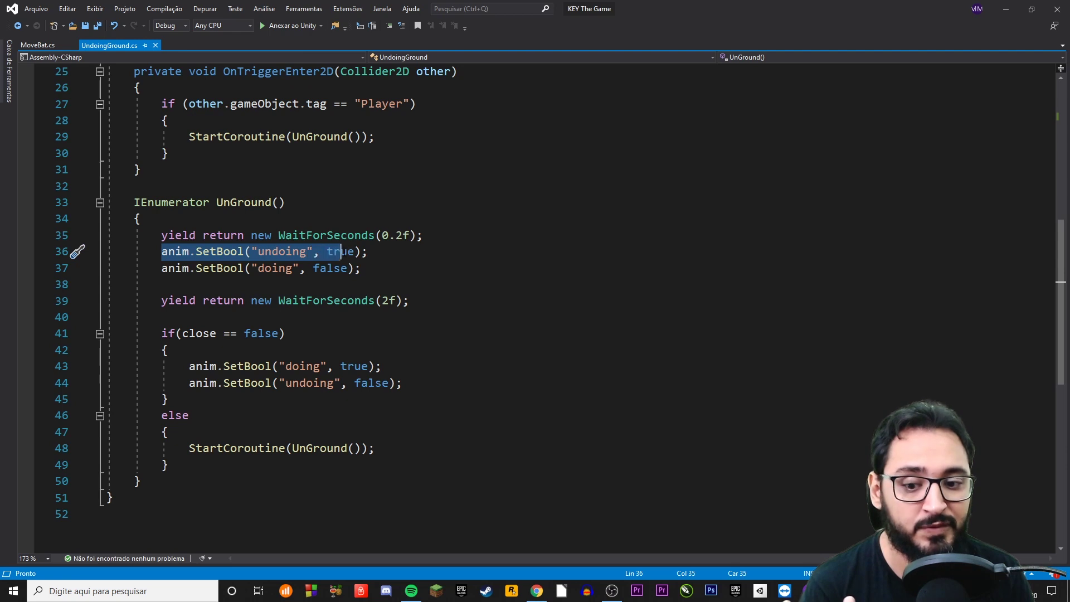
left_click_drag(304, 252, 379, 252)
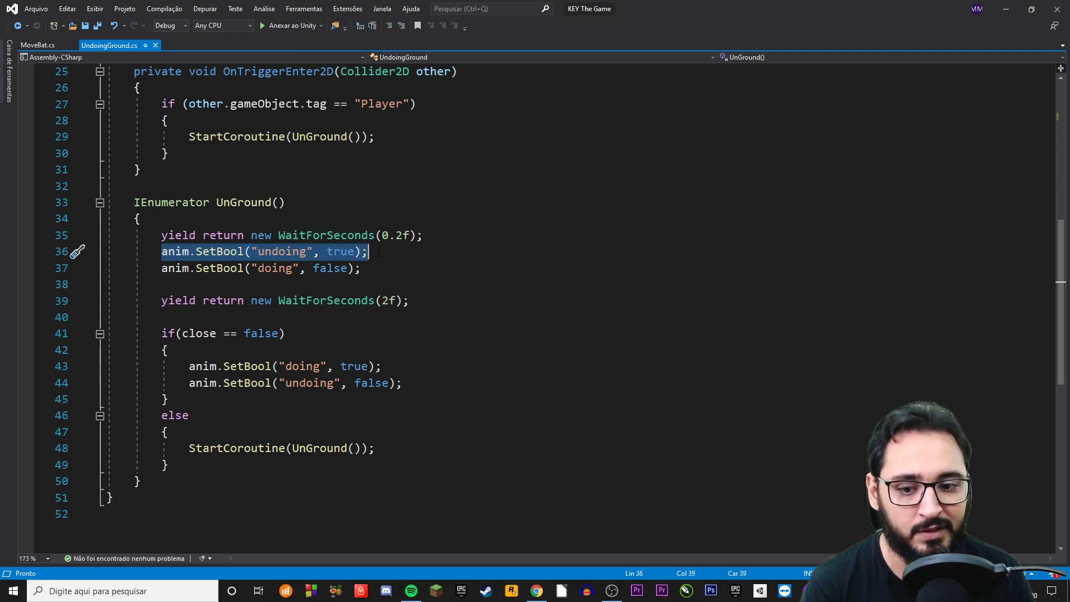
left_click_drag(169, 270, 292, 271)
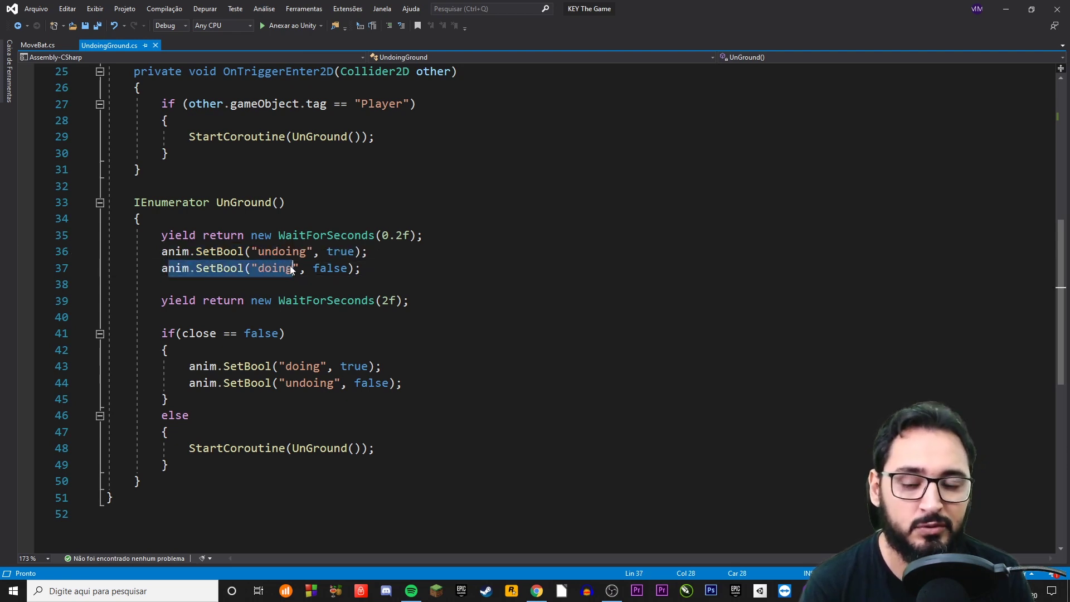
left_click(355, 268)
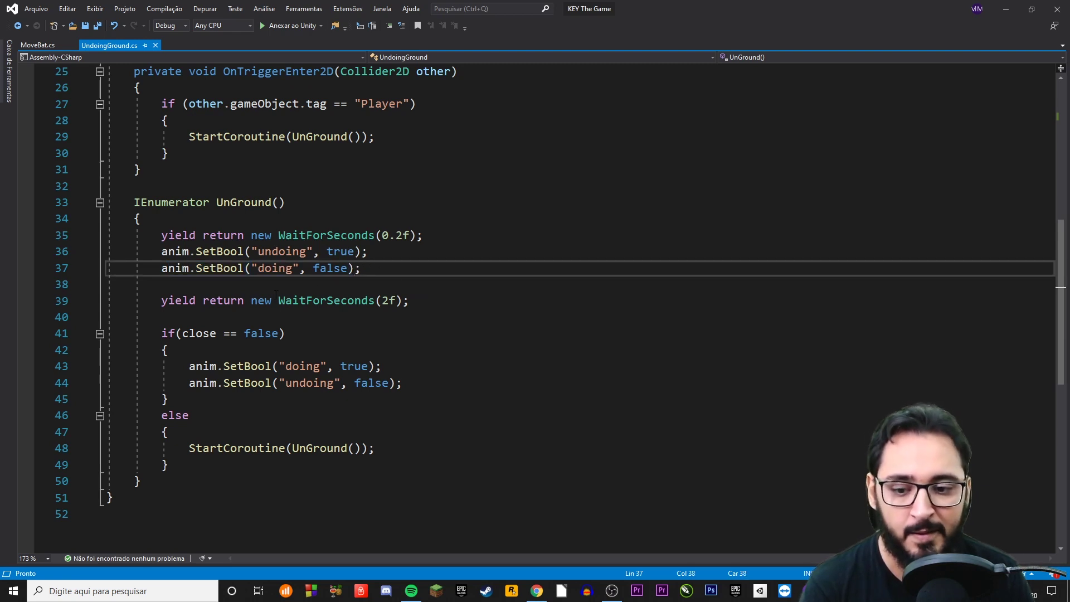
left_click_drag(162, 301, 423, 299)
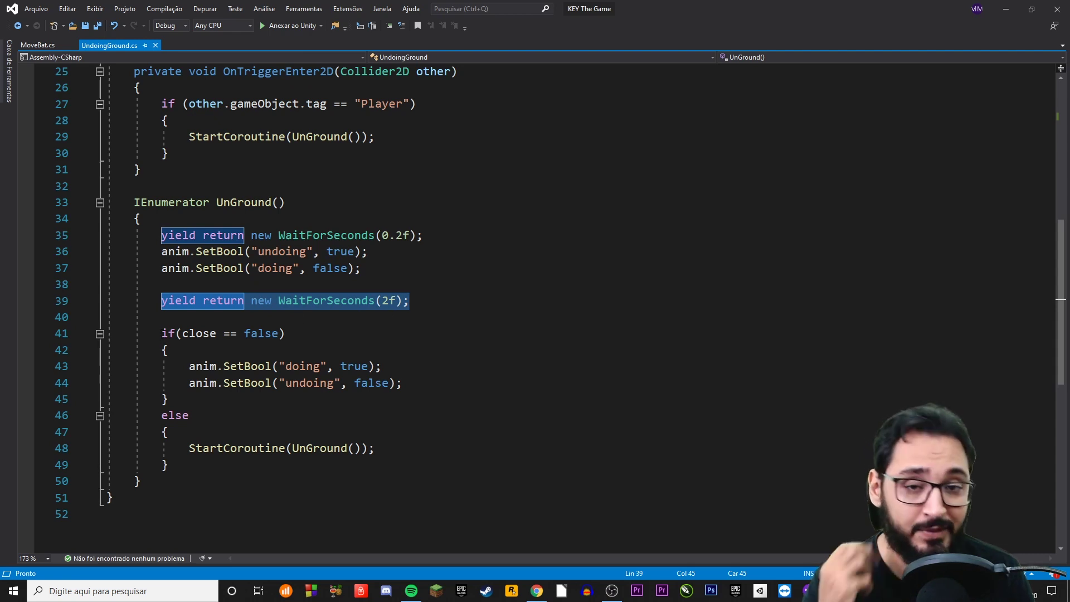
left_click_drag(162, 333, 285, 333)
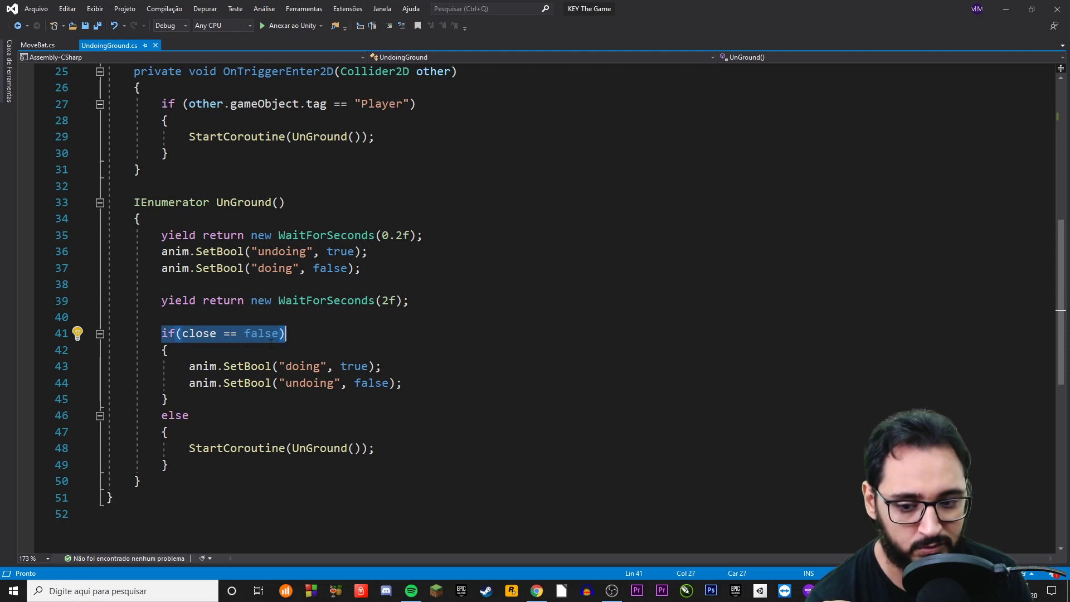
left_click_drag(189, 366, 336, 366)
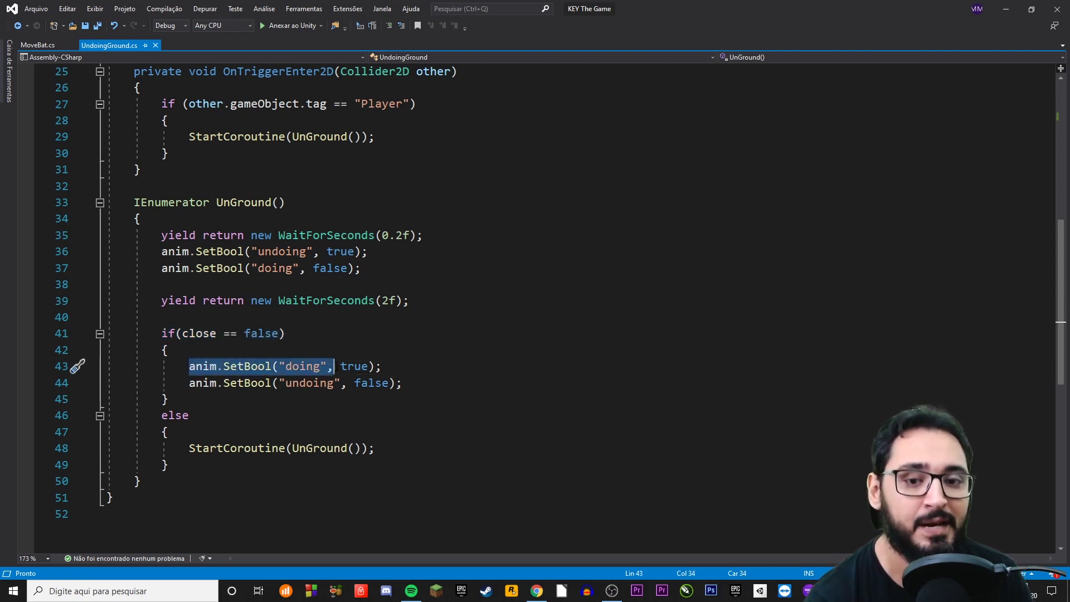
left_click(335, 368)
double_click(303, 367)
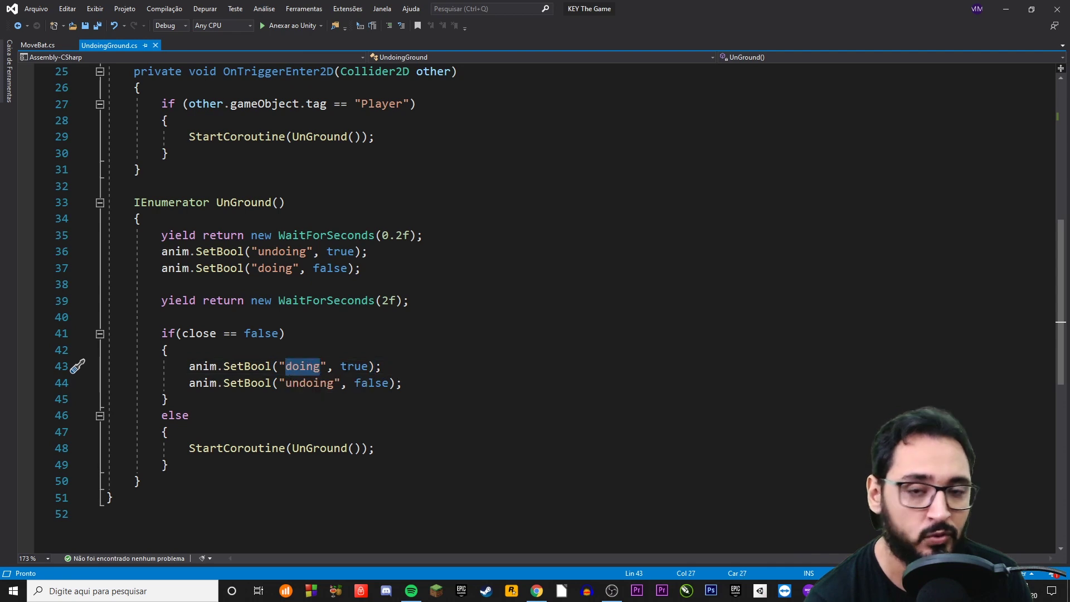
left_click(381, 366)
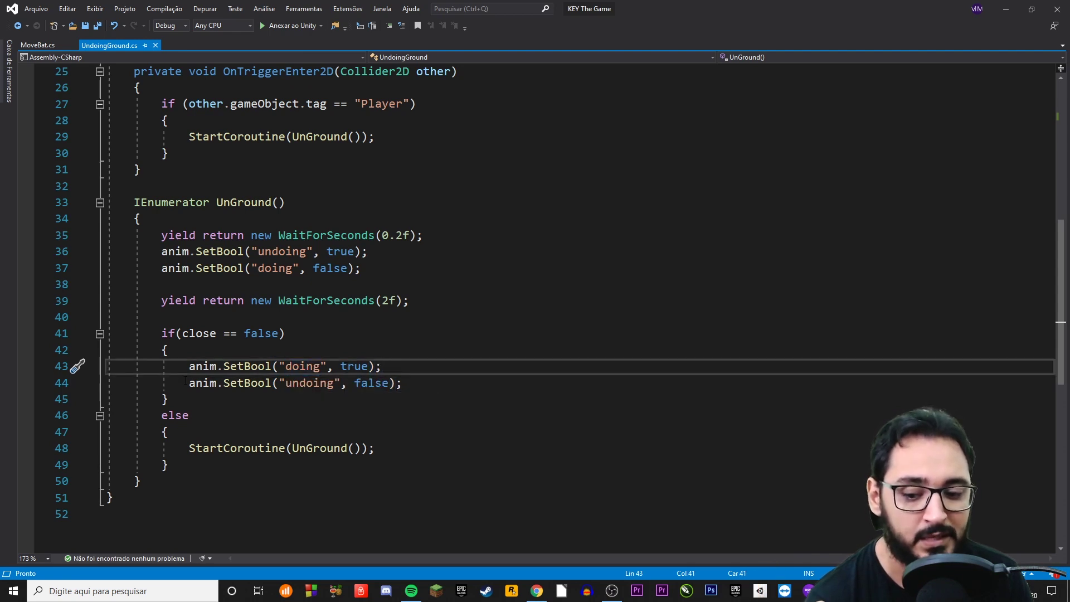
left_click_drag(189, 383, 328, 385)
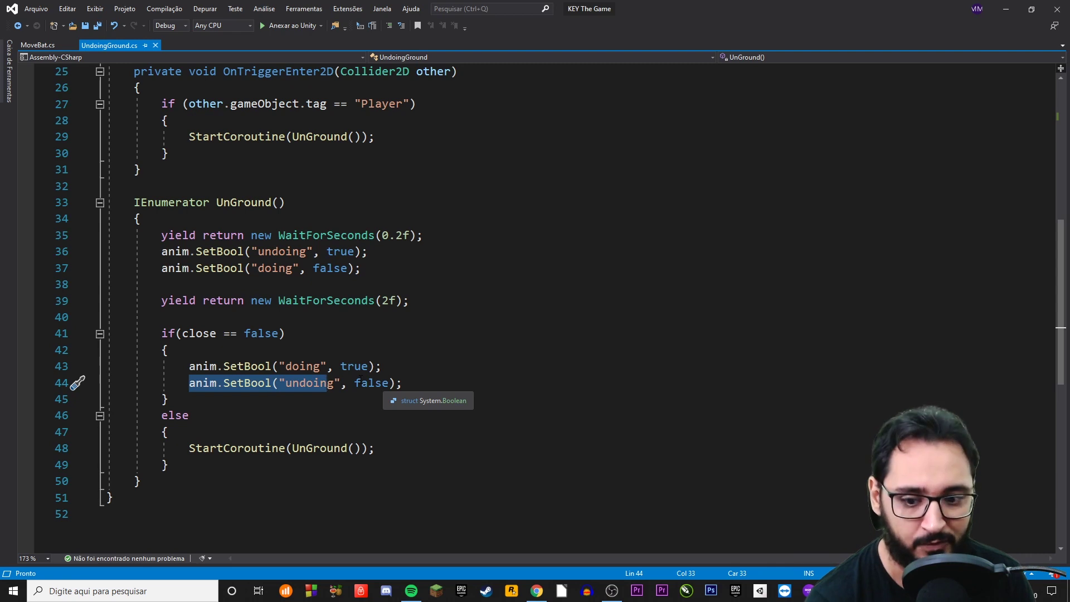
- Highlight the else branch's StartCoroutine(UnGround()), the yield returns and the if(close == false) condition
double_click(175, 415)
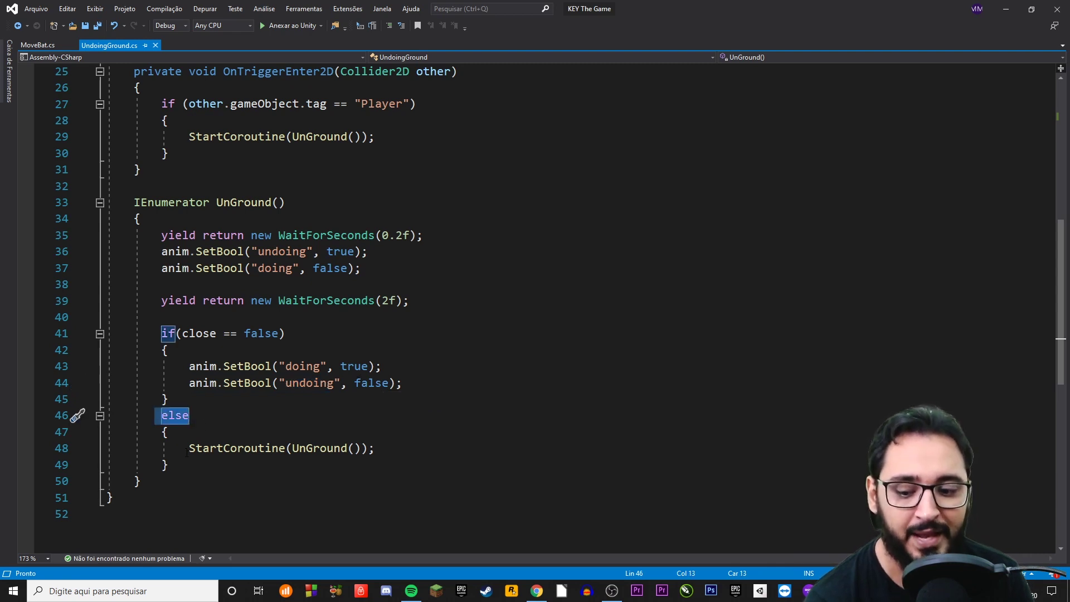
left_click_drag(188, 449, 384, 449)
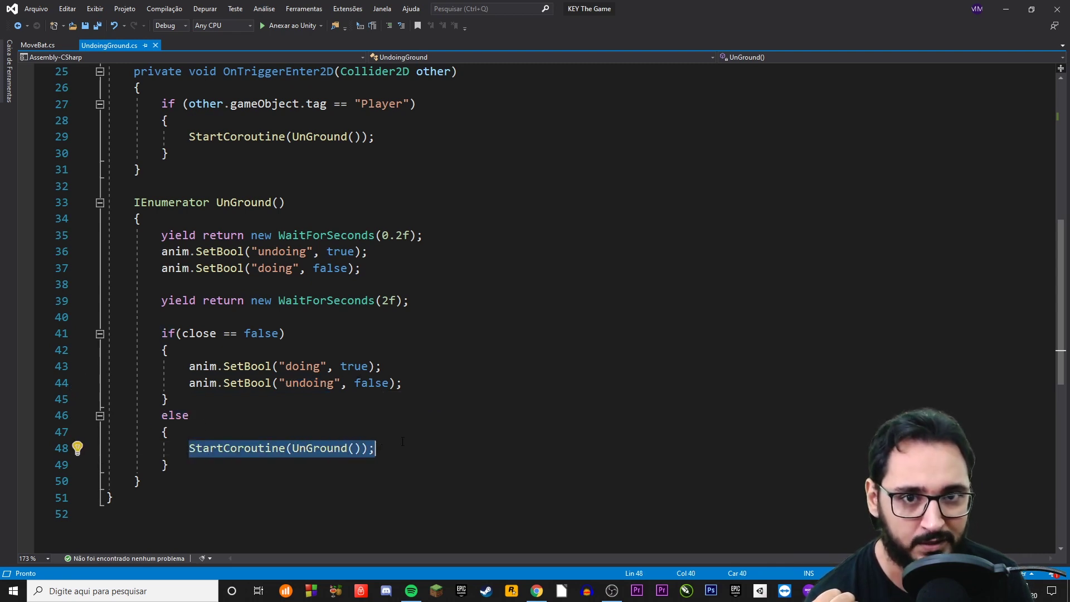
left_click(136, 202)
left_click(216, 235)
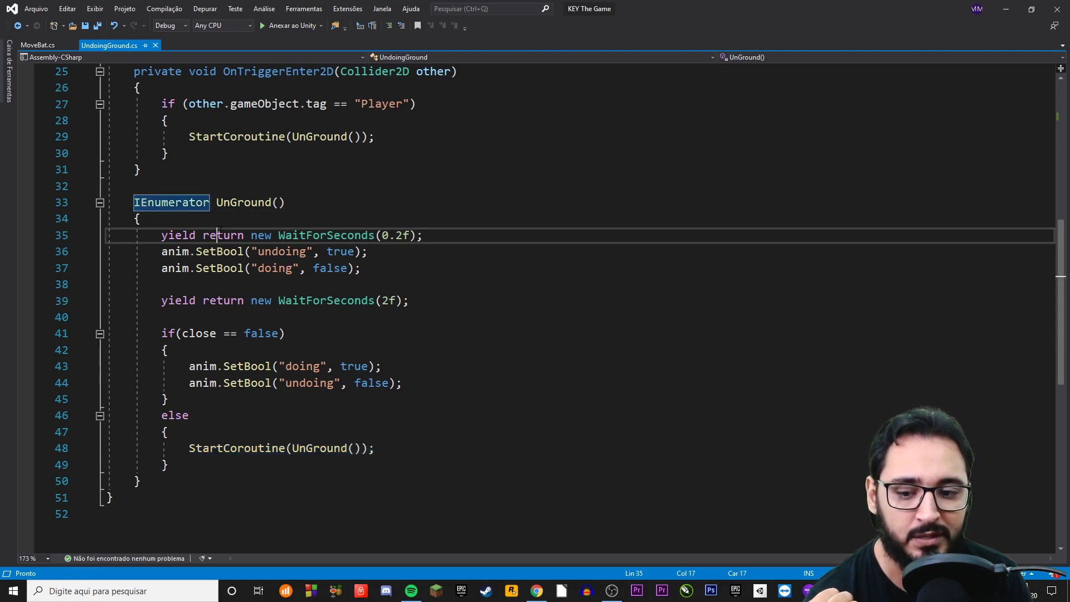
left_click_drag(162, 333, 285, 334)
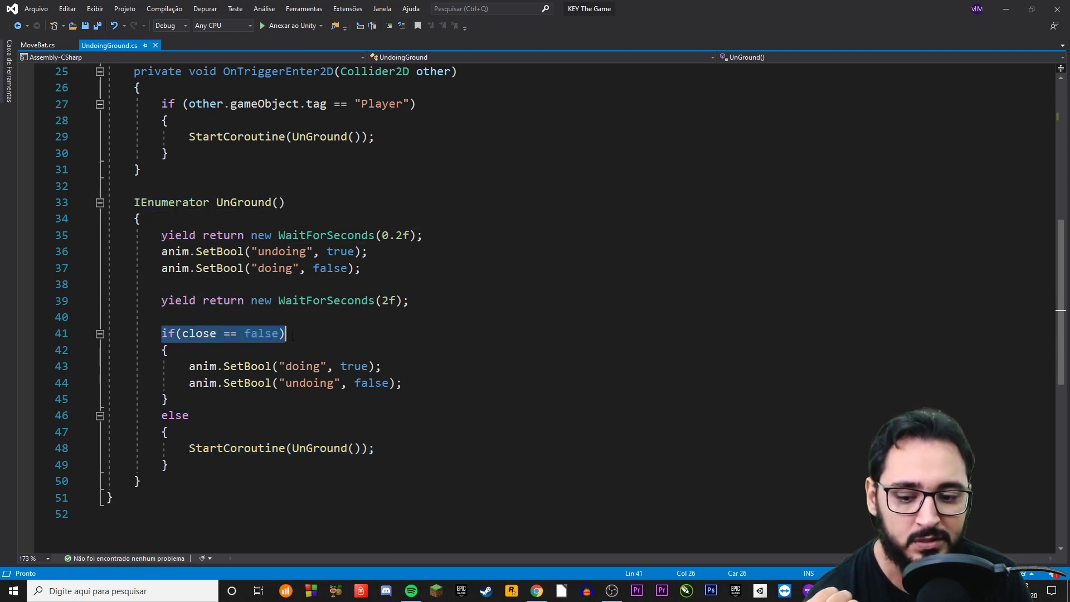
- Highlight the doing = true statement and the close comparison, then return to Unity
left_click(273, 460)
left_click(192, 366)
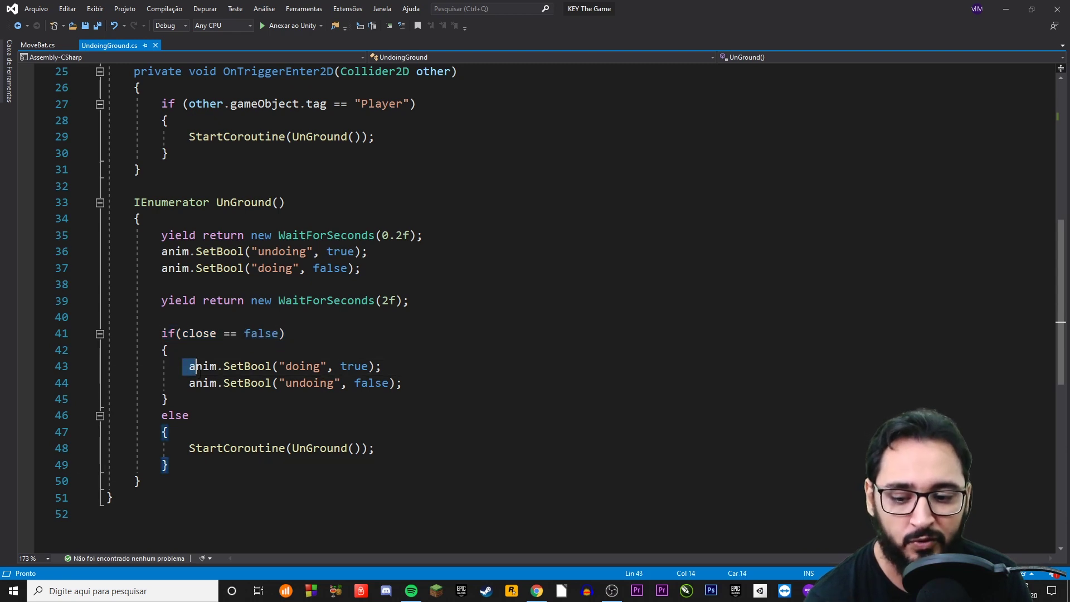
left_click_drag(190, 366, 381, 366)
left_click(190, 448)
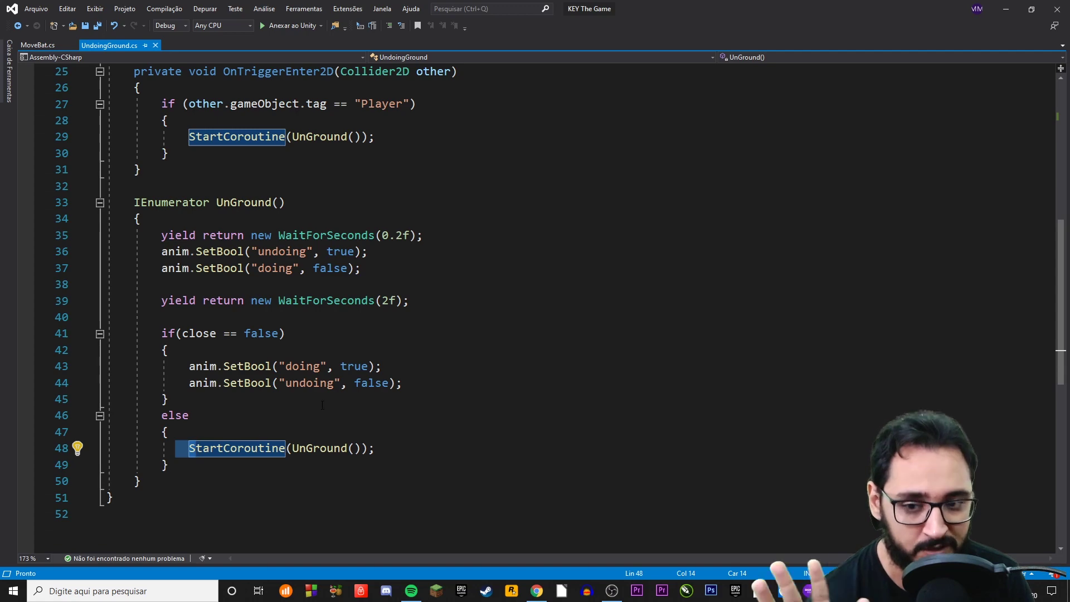
scroll(325, 394, "down", 4)
scroll(325, 394, "up", 4)
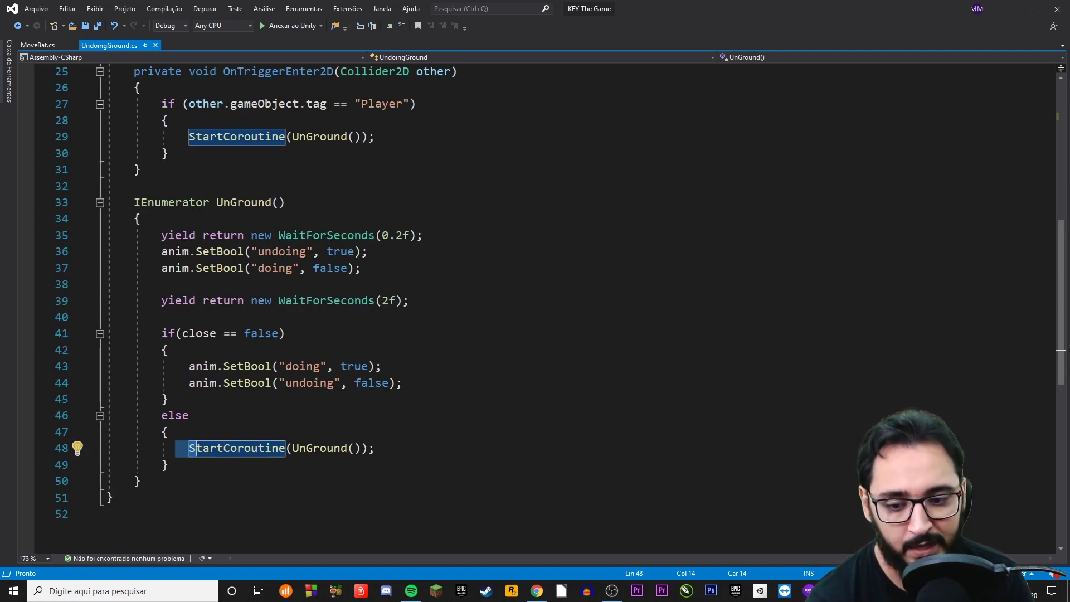
left_click_drag(183, 333, 244, 333)
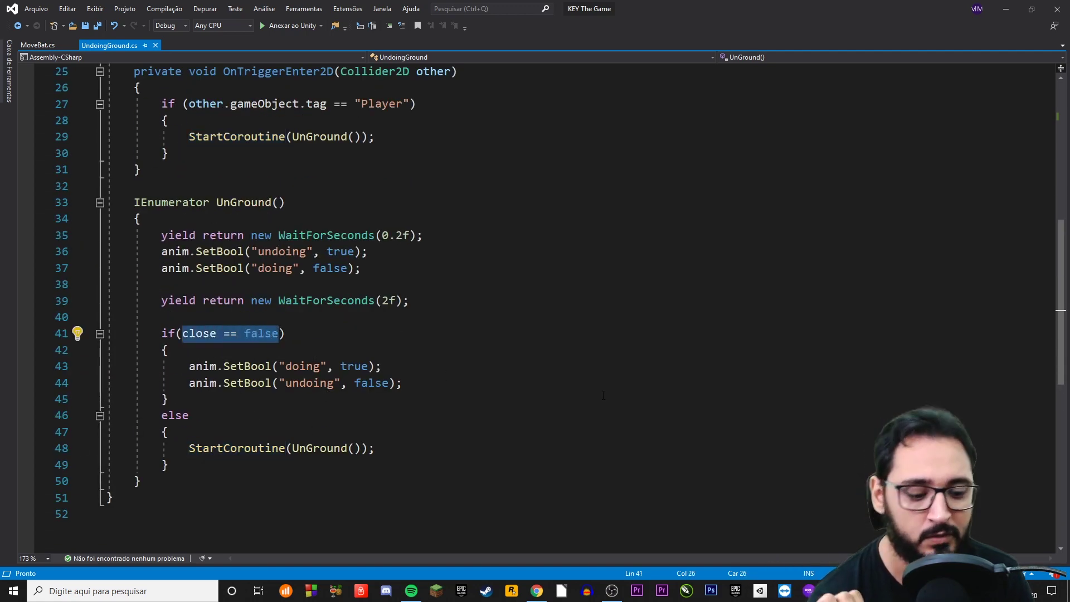
key("alt+Tab")
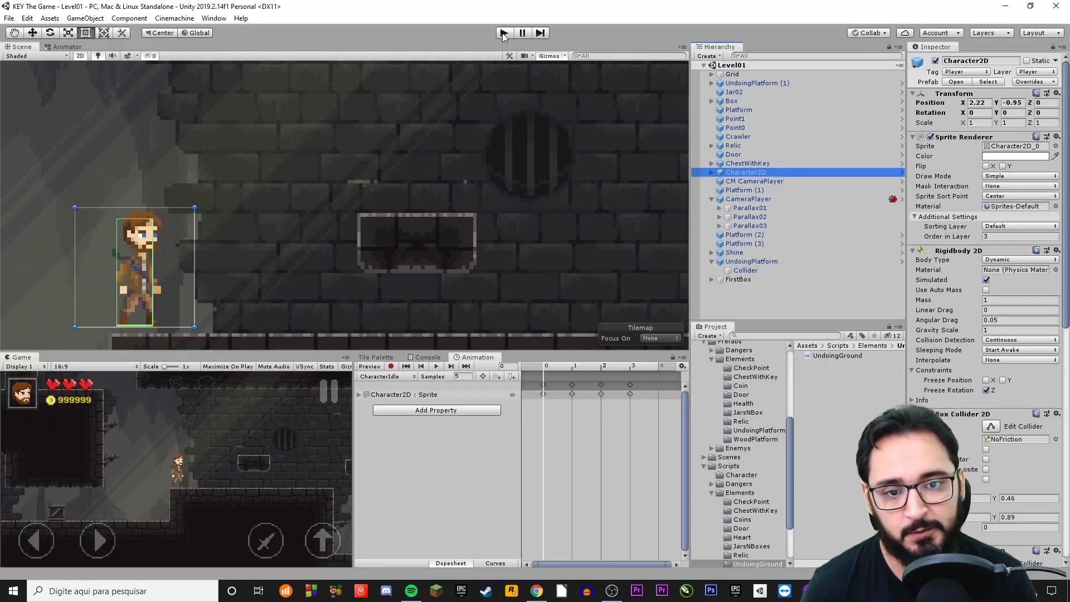
- Enter play mode, pan to the floating platform and jump the character onto it
left_click(503, 33)
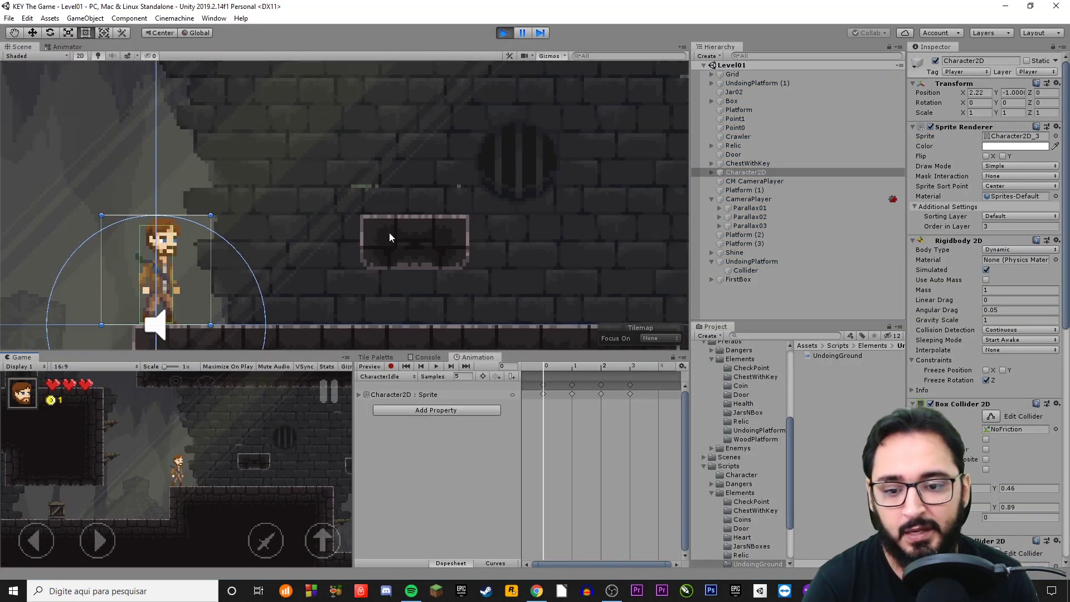
scroll(389, 232, "down", 2)
middle_click_drag(390, 239, 371, 191)
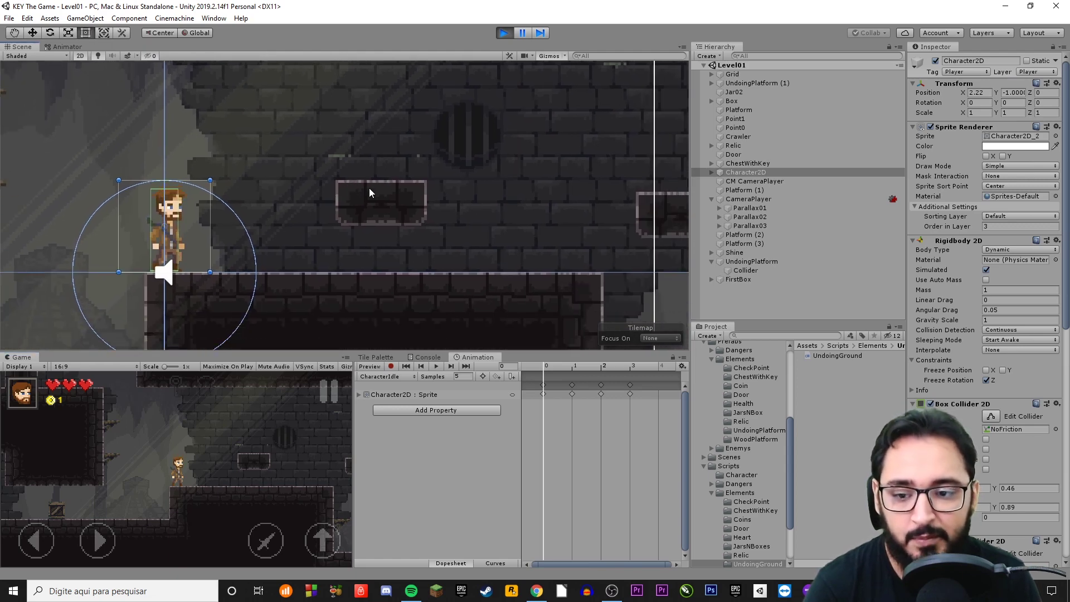
key("Right")
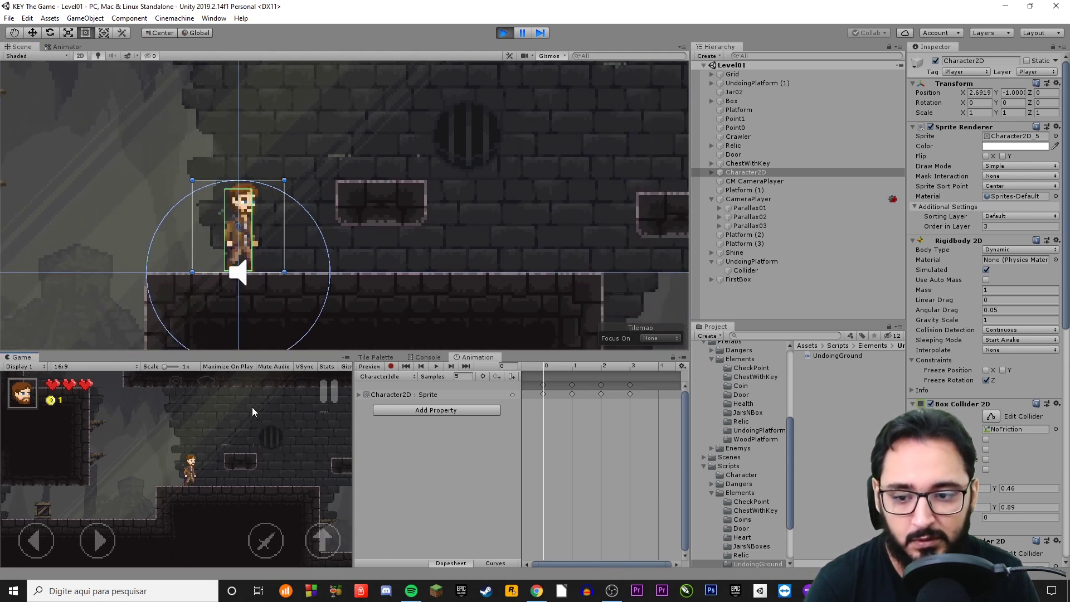
key("space")
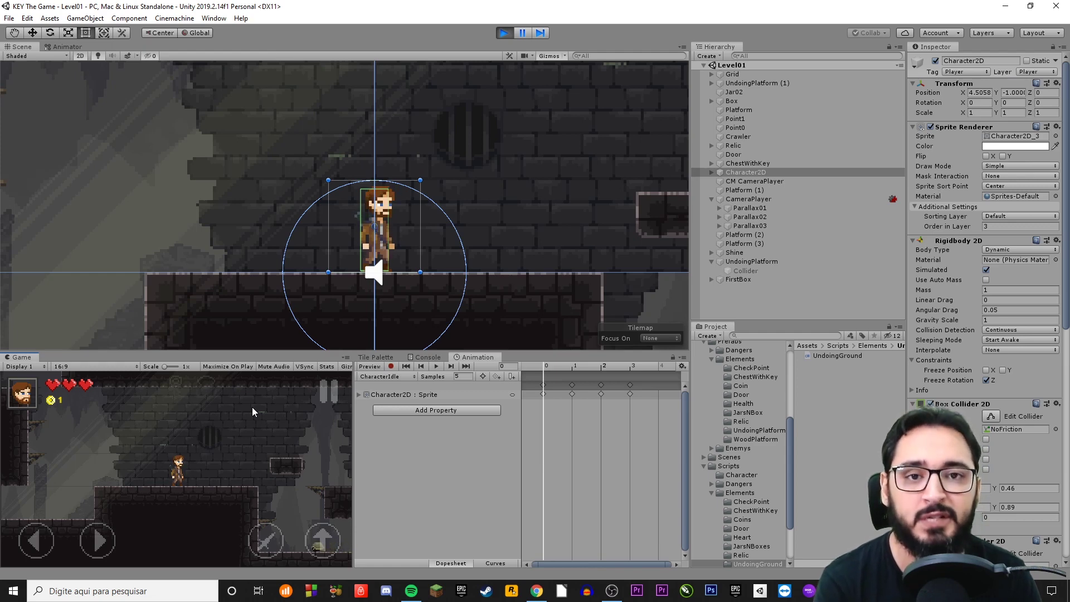
- Land on the platform again, drop as it gives way, and jump back once it reappears
key("Left")
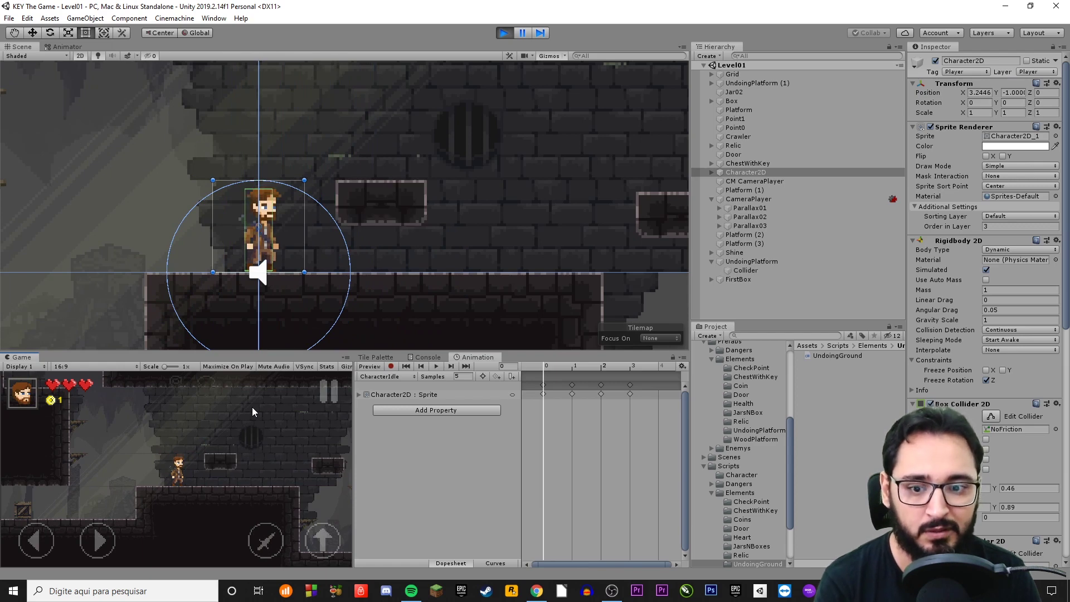
key("space")
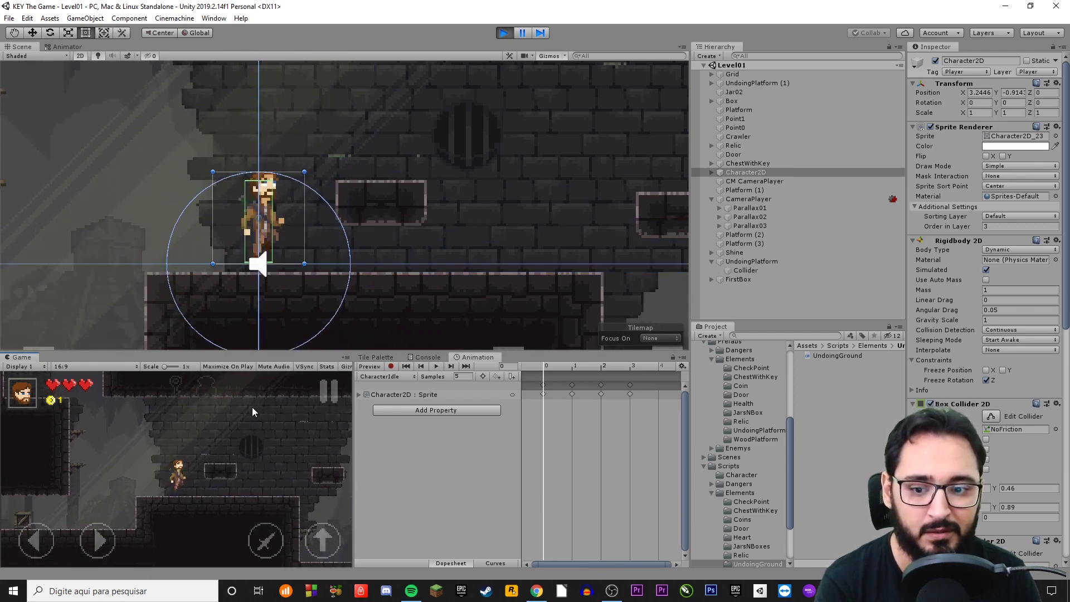
key("Right")
key("space")
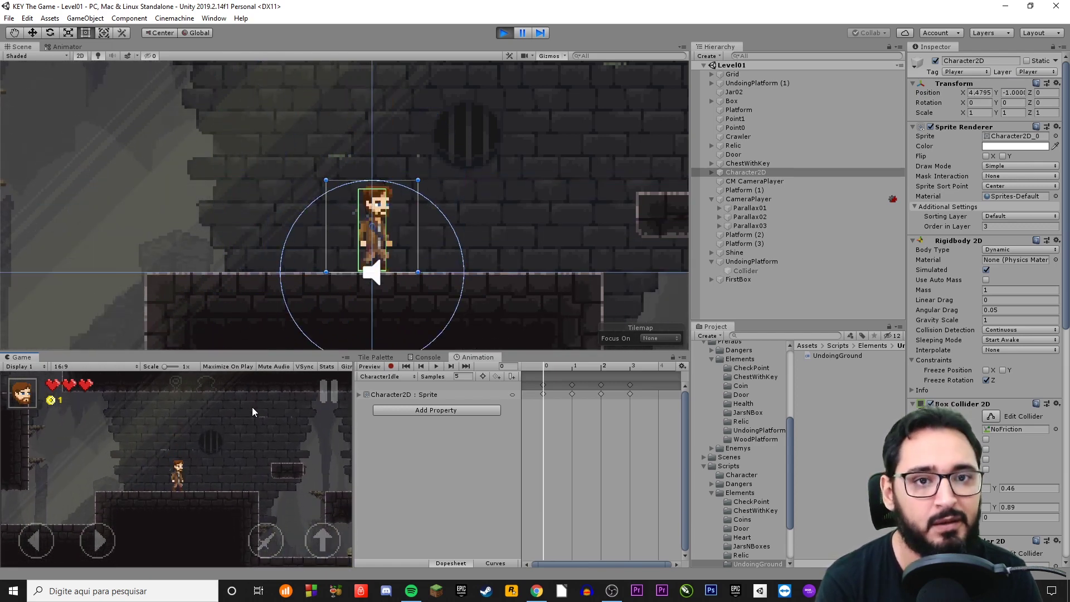
key("Left")
key("Right")
key("space")
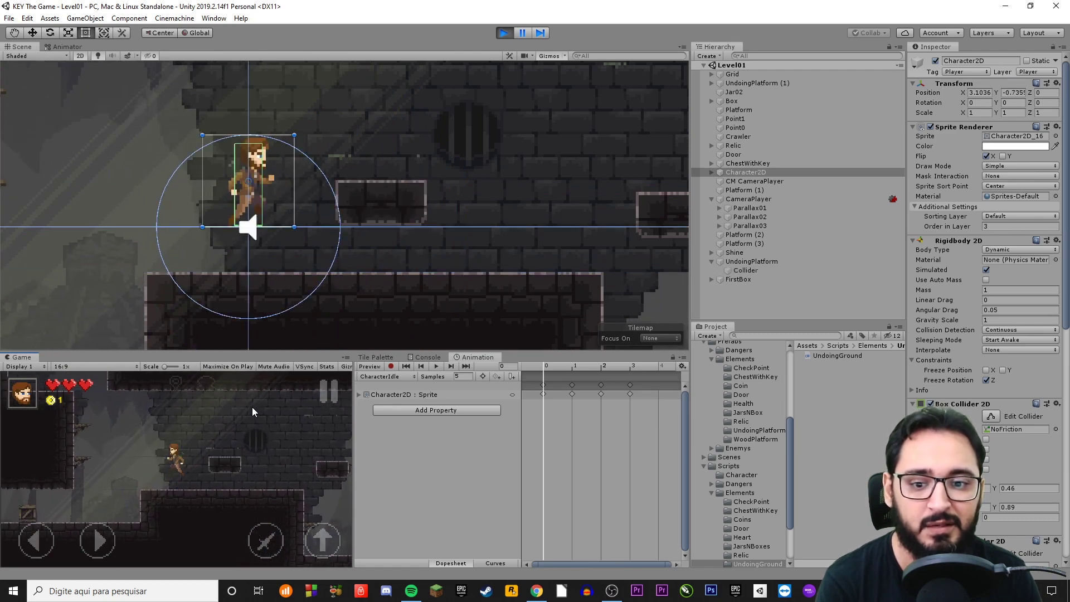
key("Left")
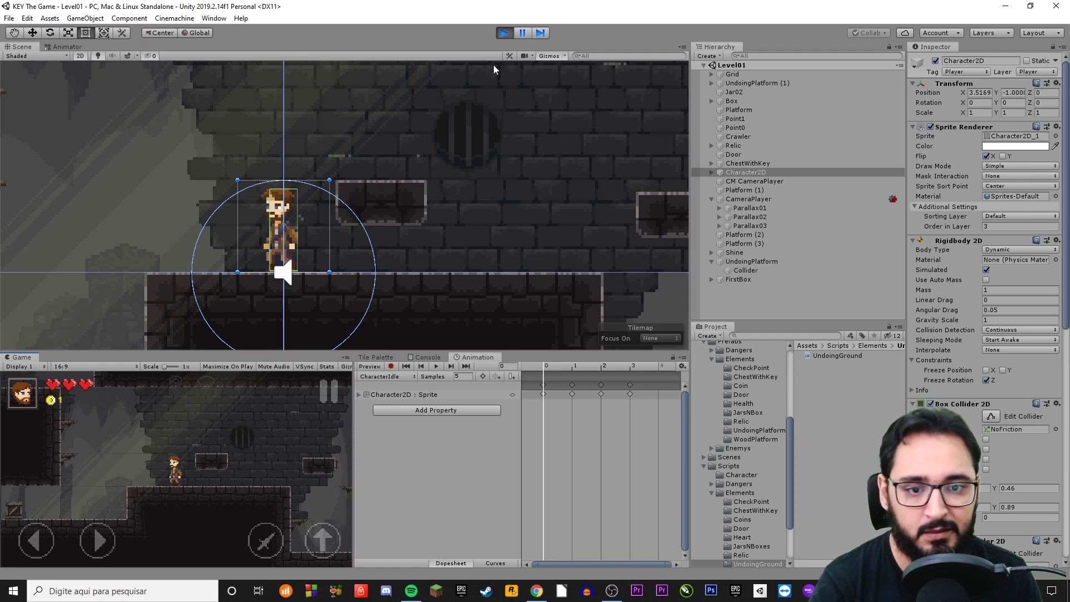
- Stop Play mode and bring up the Update method of UndoingGround.cs in Visual Studio
left_click(507, 35)
key("alt+Tab")
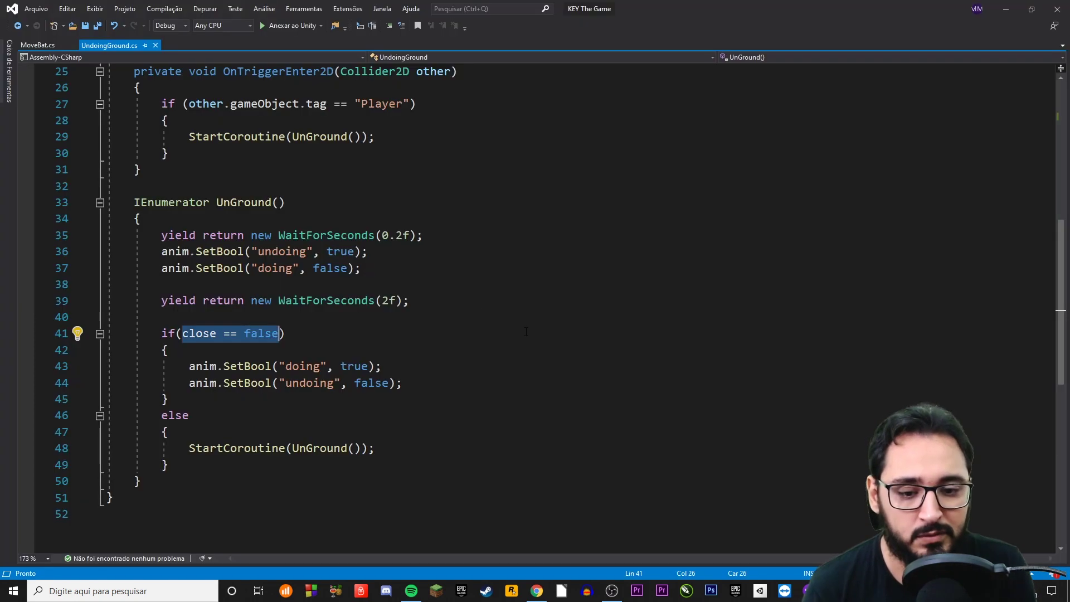
scroll(248, 247, "up", 5)
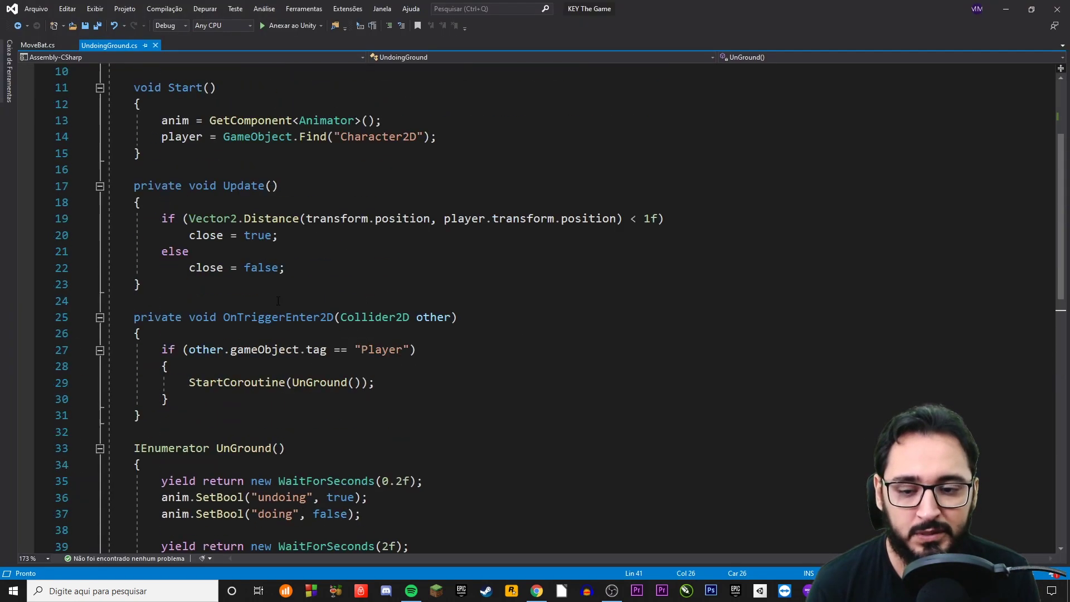
scroll(248, 248, "up", 2)
left_click_drag(142, 383, 134, 285)
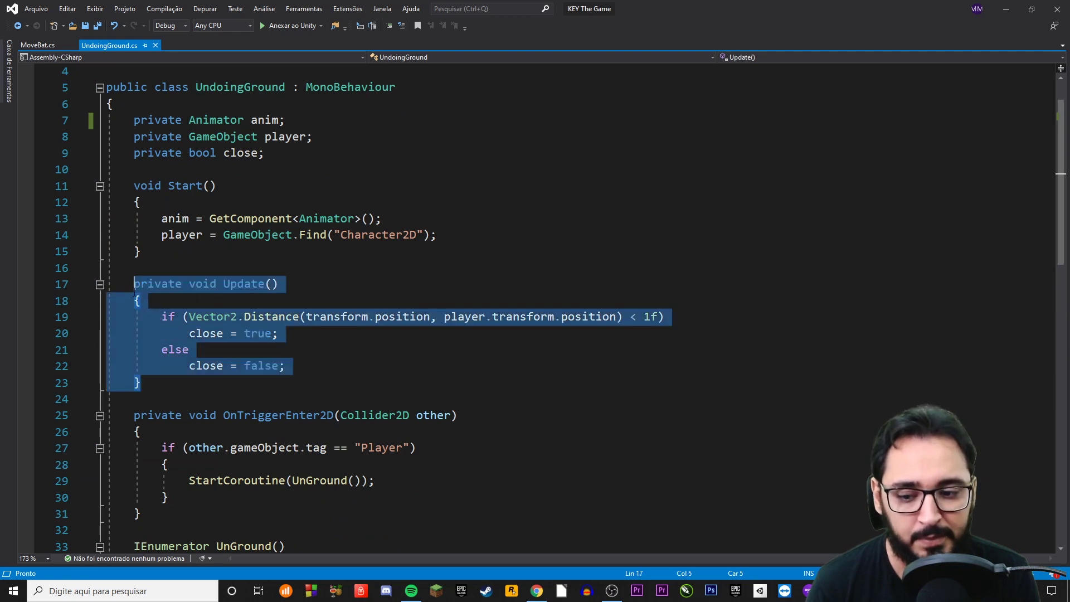
left_click(196, 283)
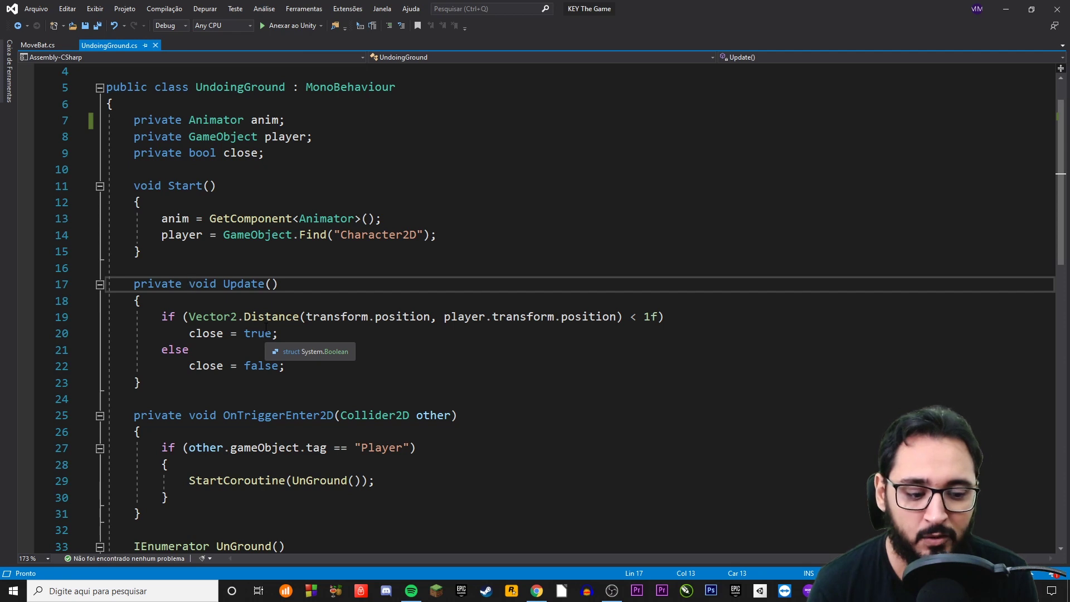
- Walk through the Vector2.Distance check, highlighting the platform's position and the player reference
double_click(209, 317)
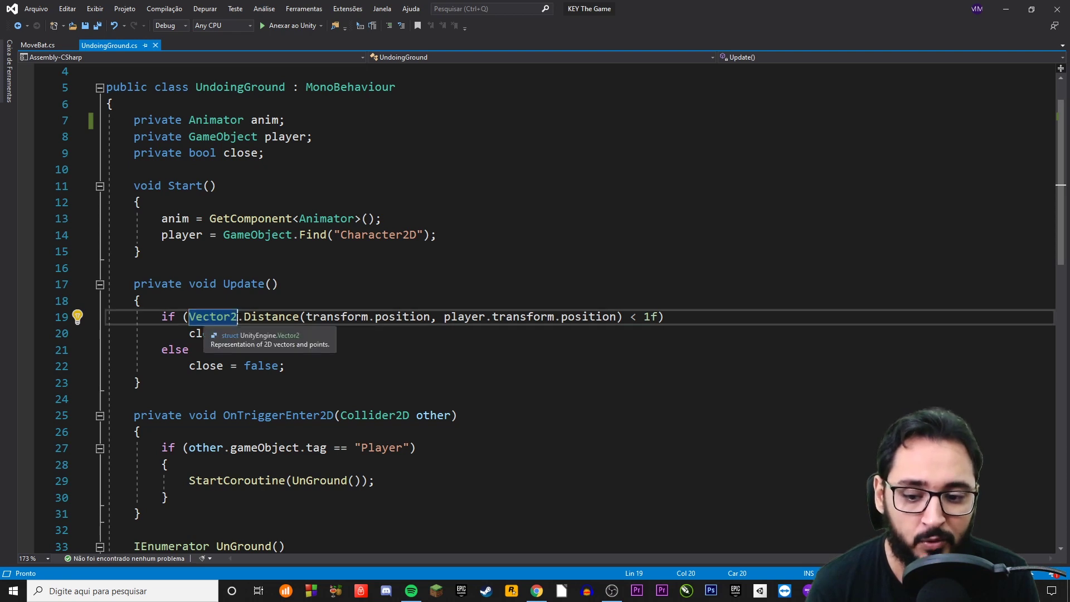
key("ctrl+Right")
key("ctrl+shift+Right")
key("ctrl+Right")
key("ctrl+shift+Right")
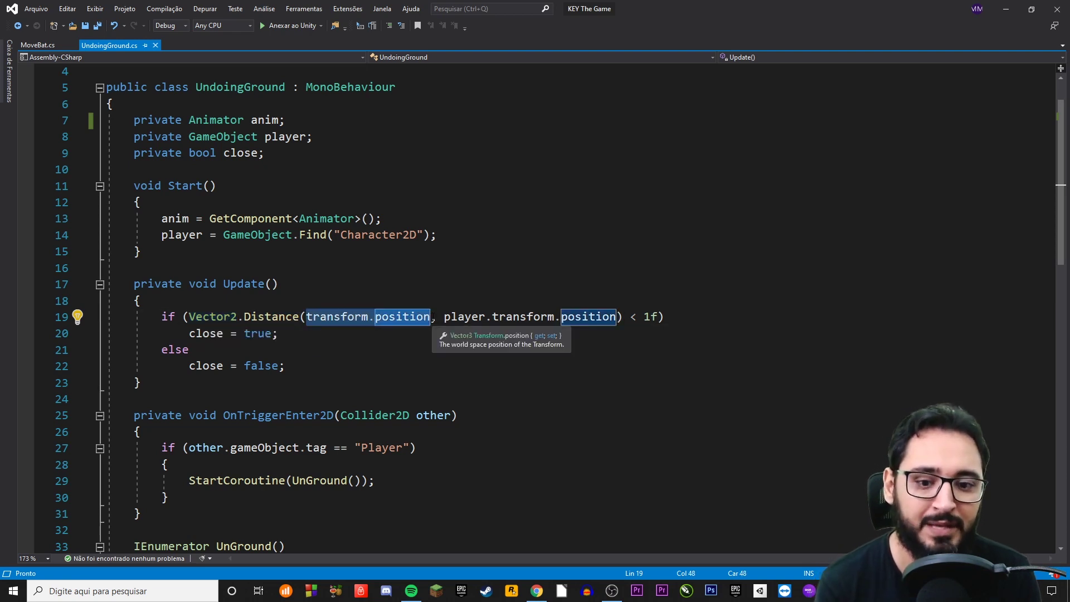
left_click_drag(306, 316, 396, 317)
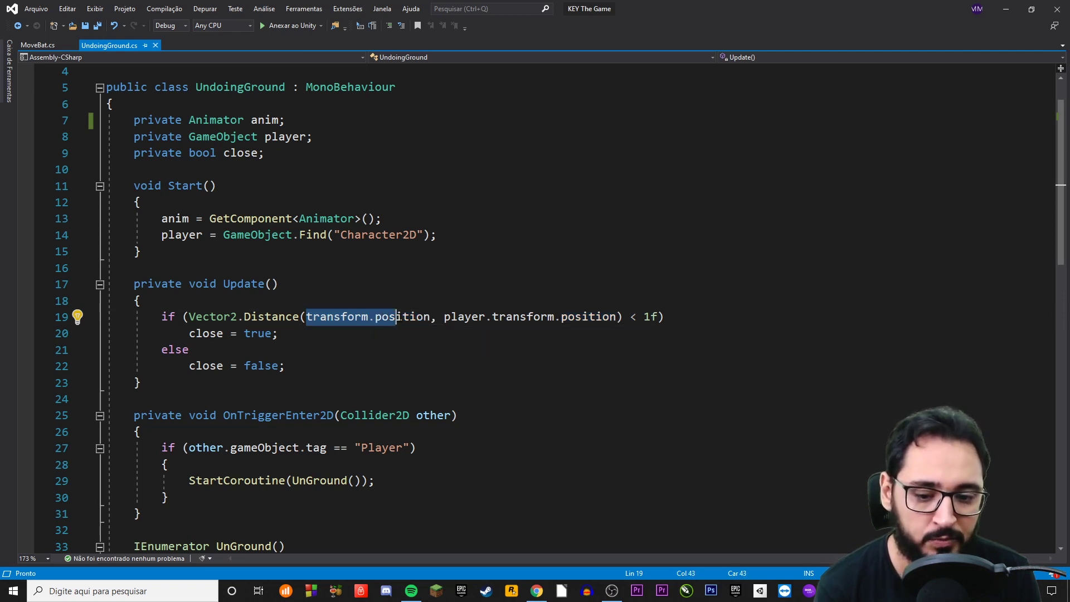
left_click(445, 316)
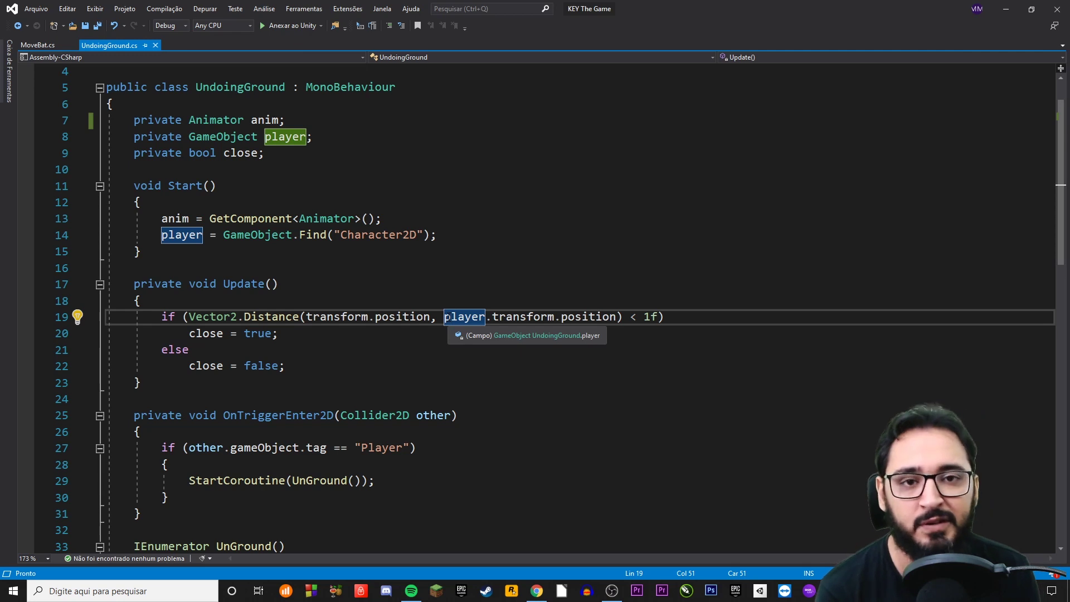
key("Down")
key("Up")
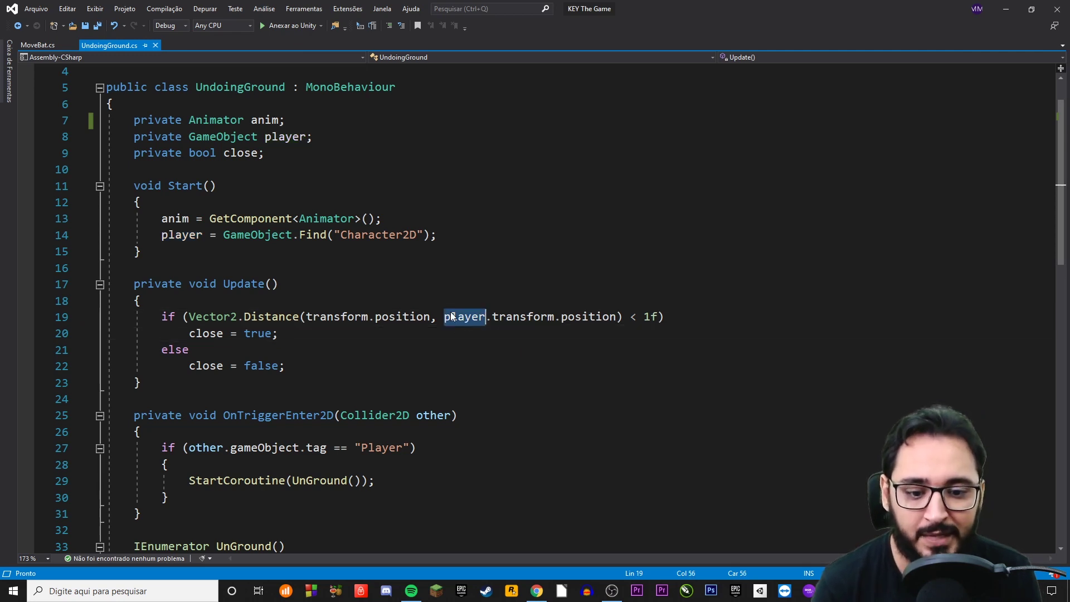
scroll(295, 248, "up", 1)
double_click(181, 286)
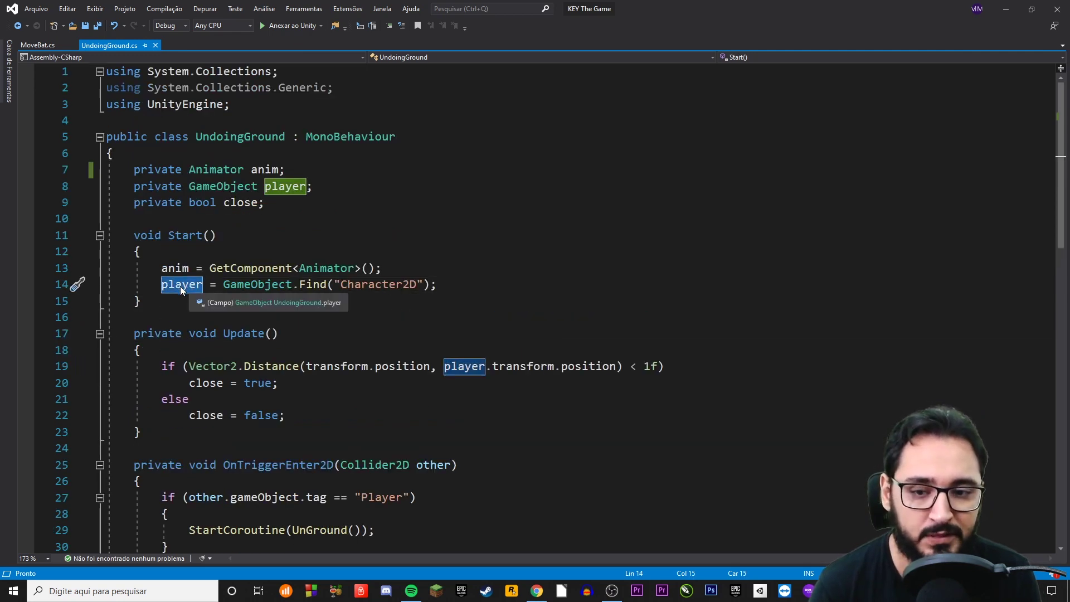
left_click(492, 367)
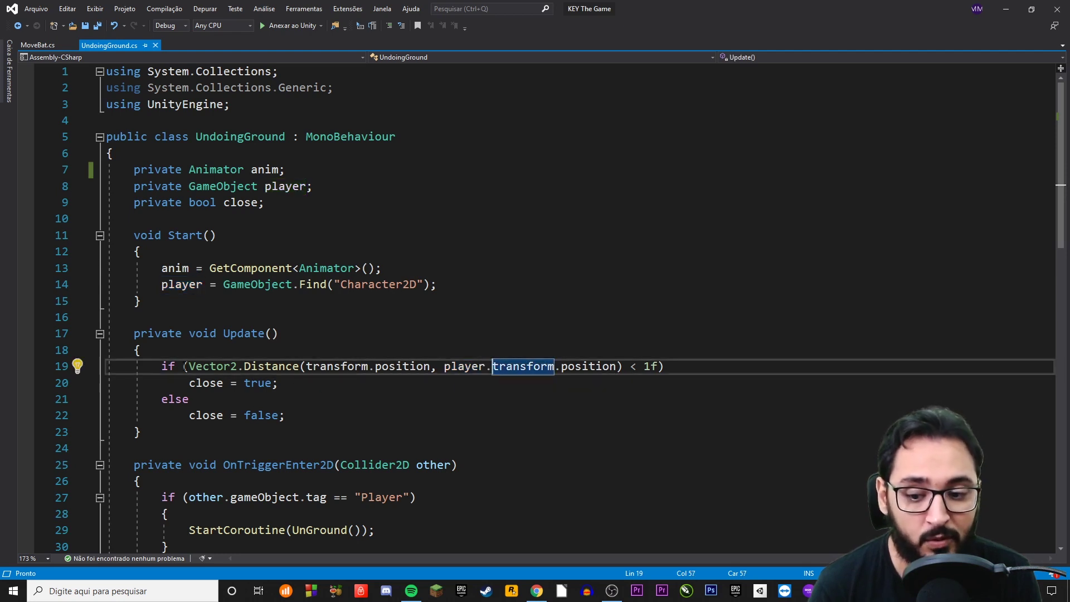
left_click_drag(162, 371, 657, 366)
left_click(259, 363)
left_click(637, 366)
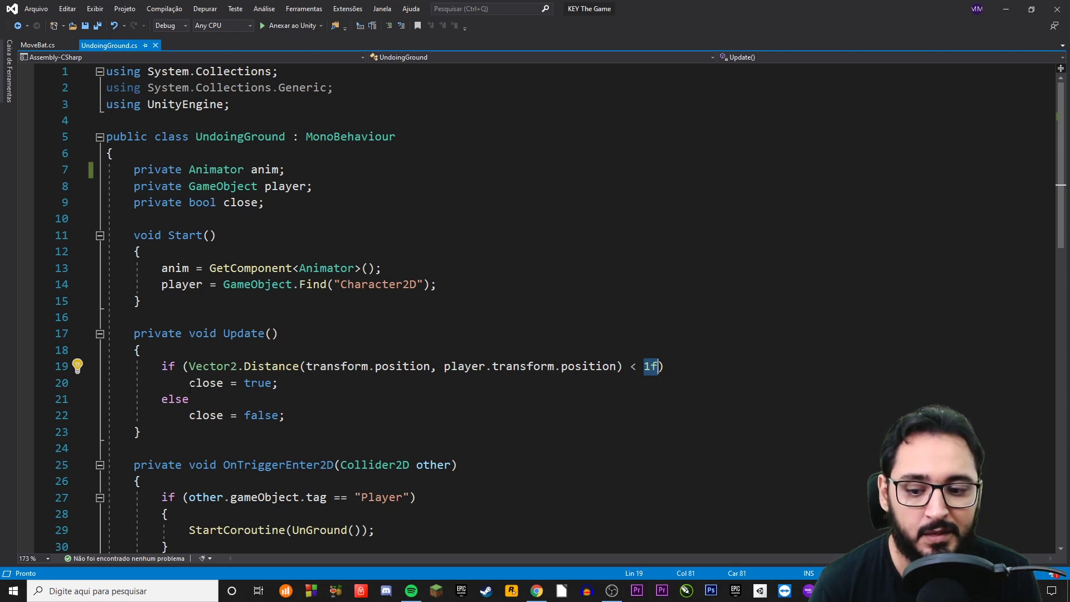
left_click_drag(190, 384, 238, 383)
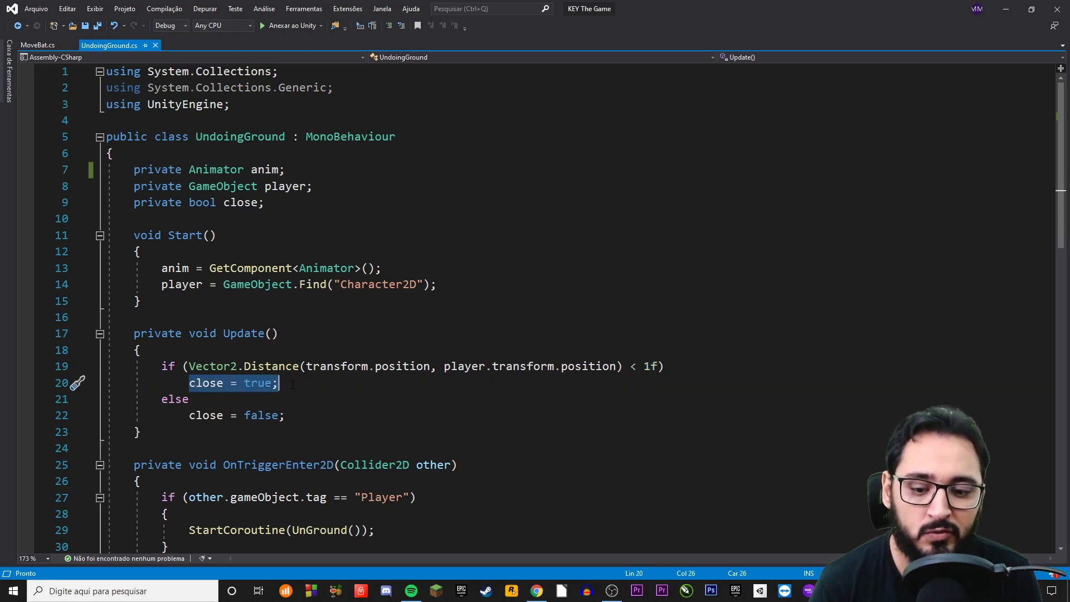
left_click(145, 394)
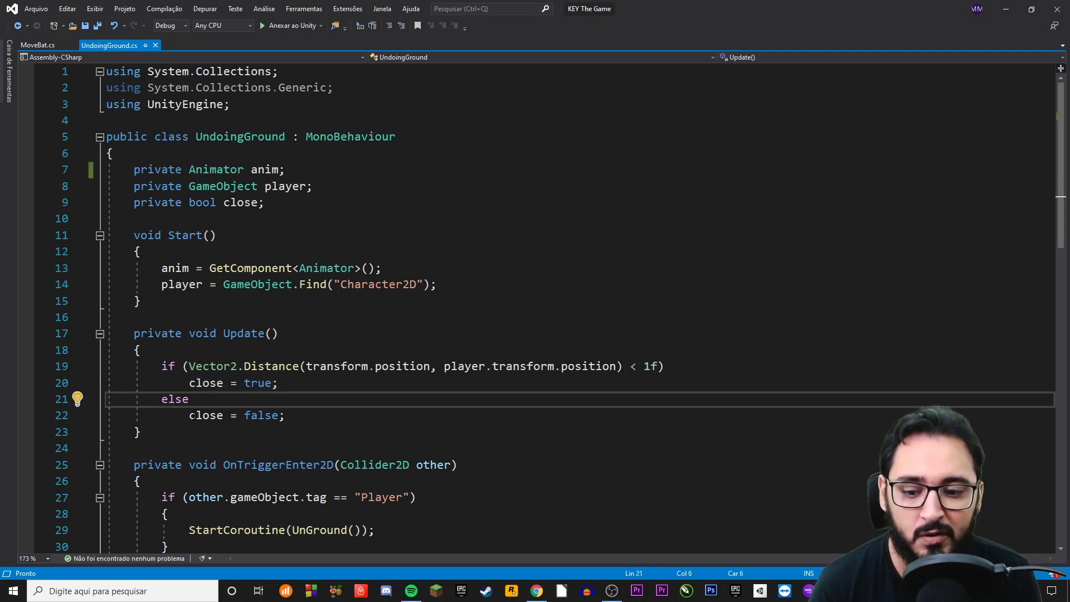
left_click_drag(190, 415, 315, 423)
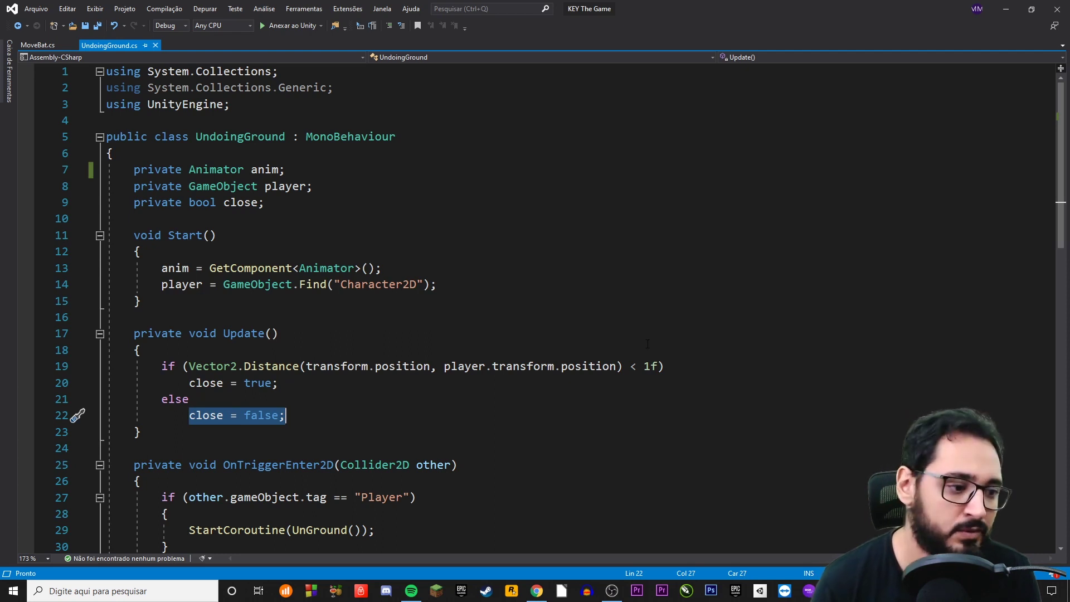
left_click_drag(645, 366, 651, 371)
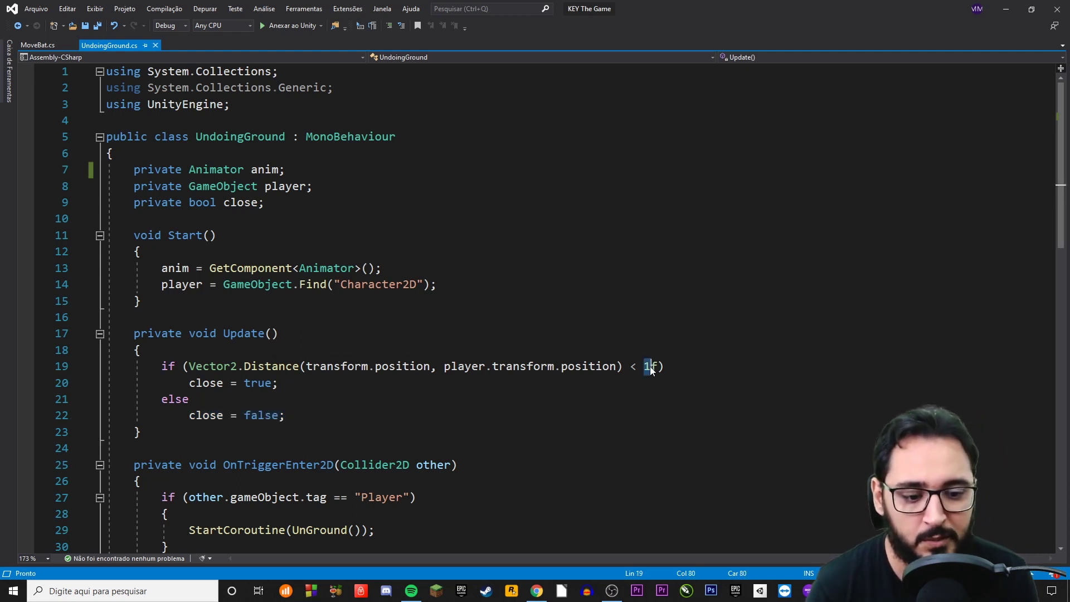
- Move the cursor to the end of the condition on line 19
key("End")
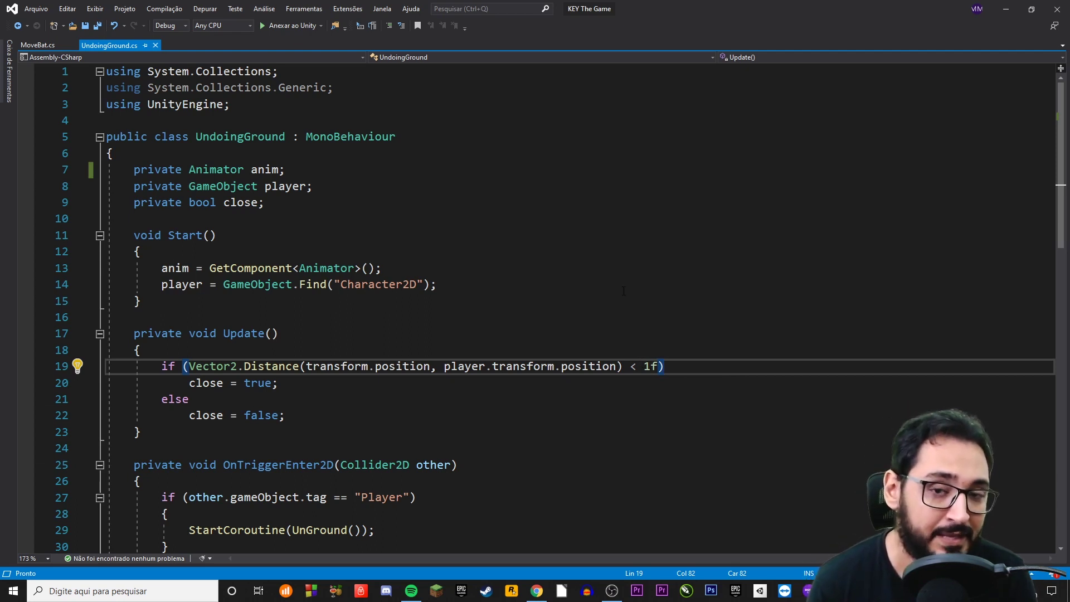
- Return to Unity, start Play mode, and run and jump Character2D across the blocks
left_click(1010, 7)
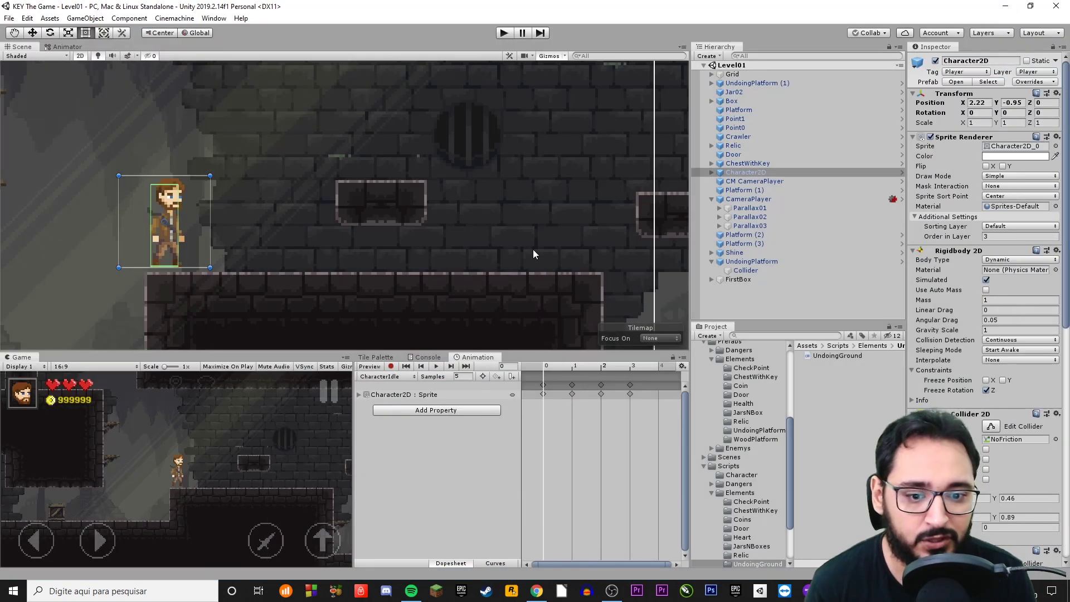
left_click(503, 33)
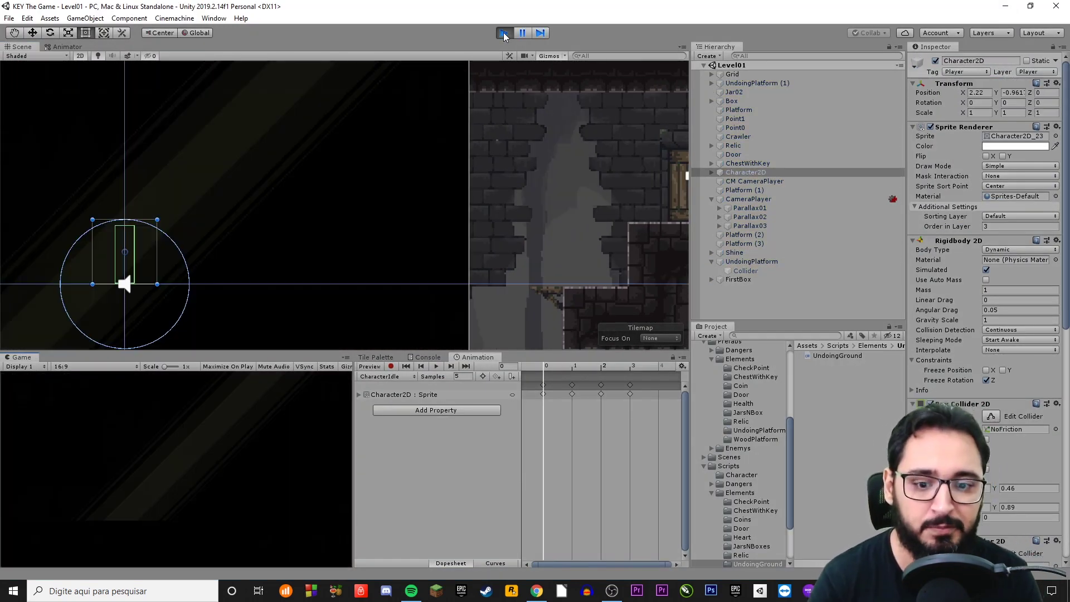
key("Right")
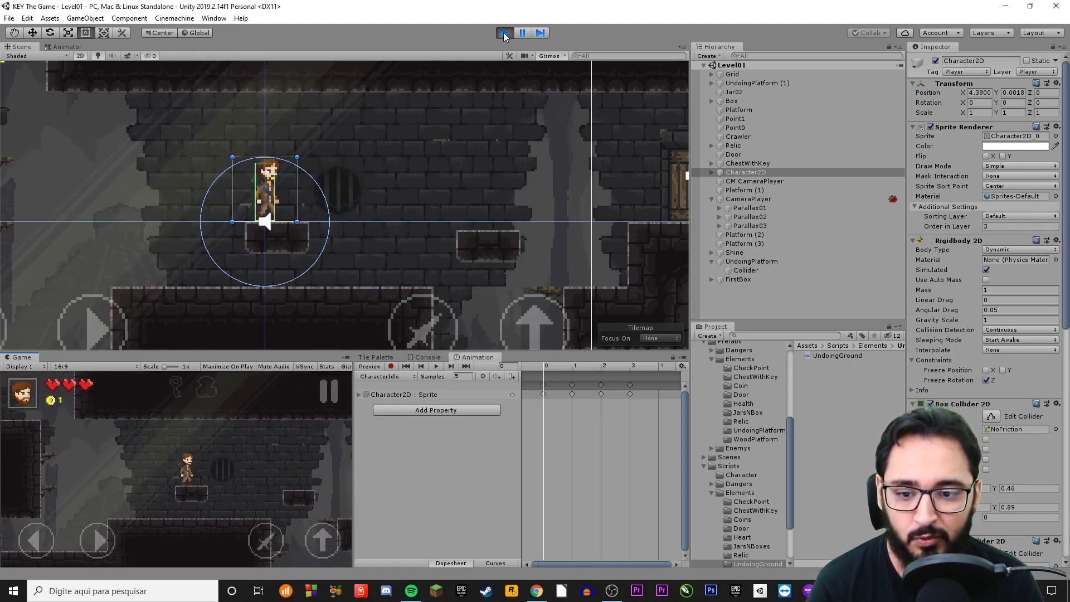
key("Left")
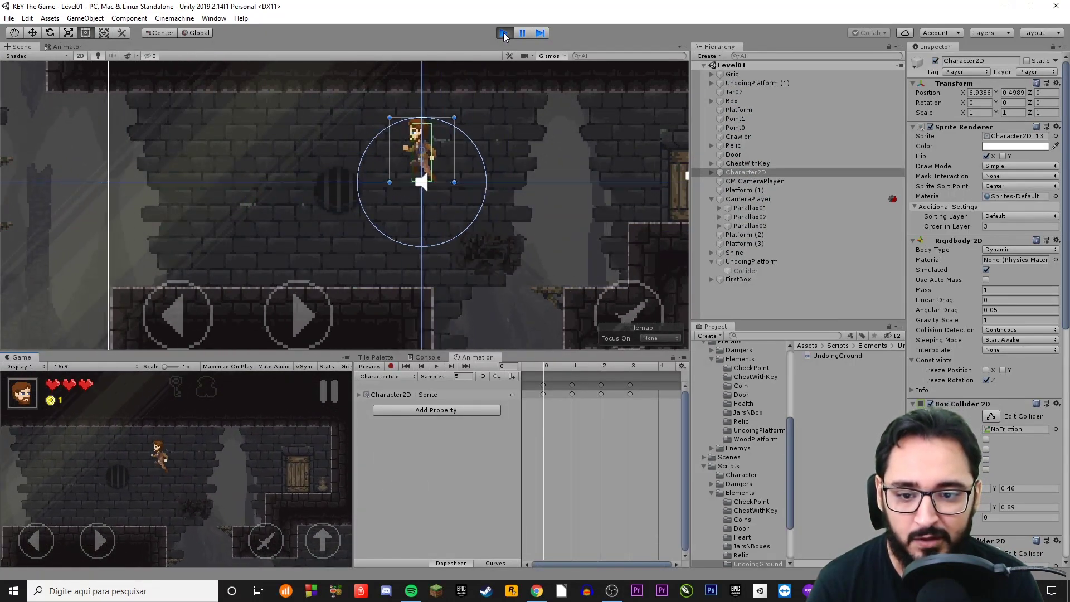
key("Right")
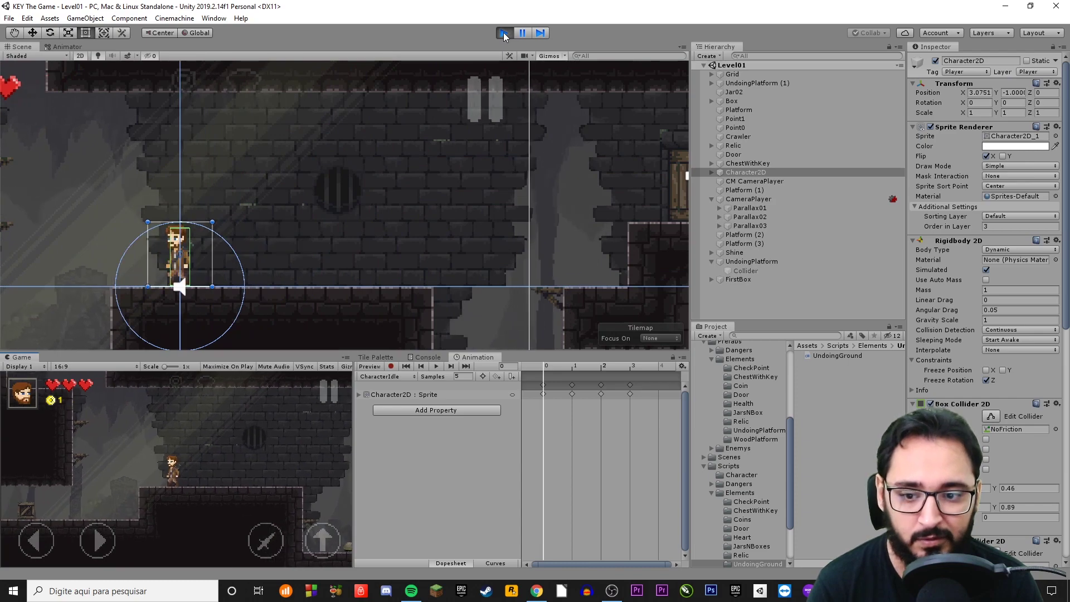
key("space")
key("space")
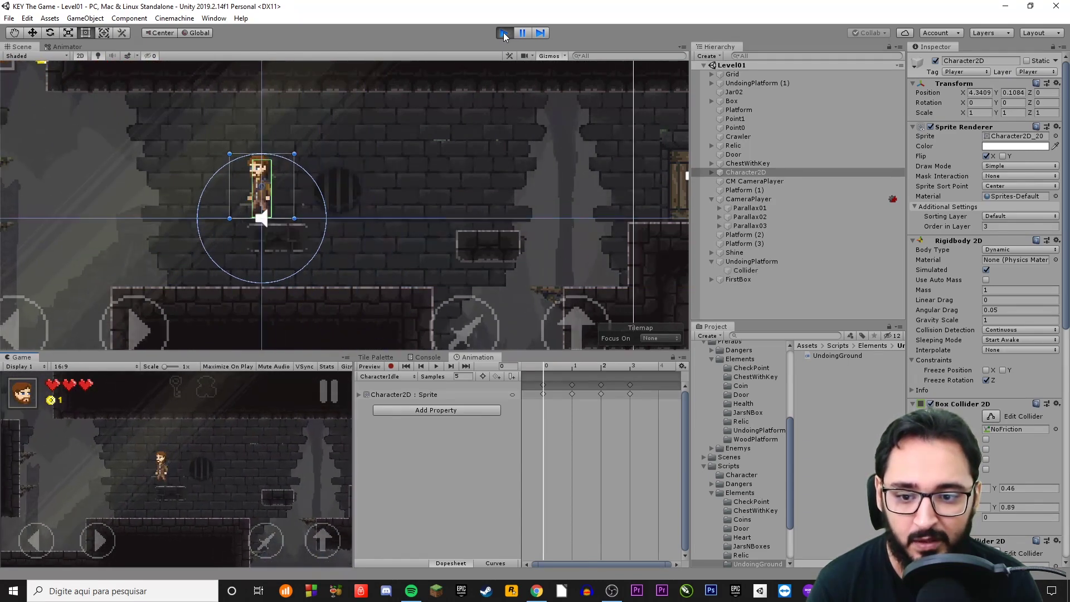
key("Right")
key("Right")
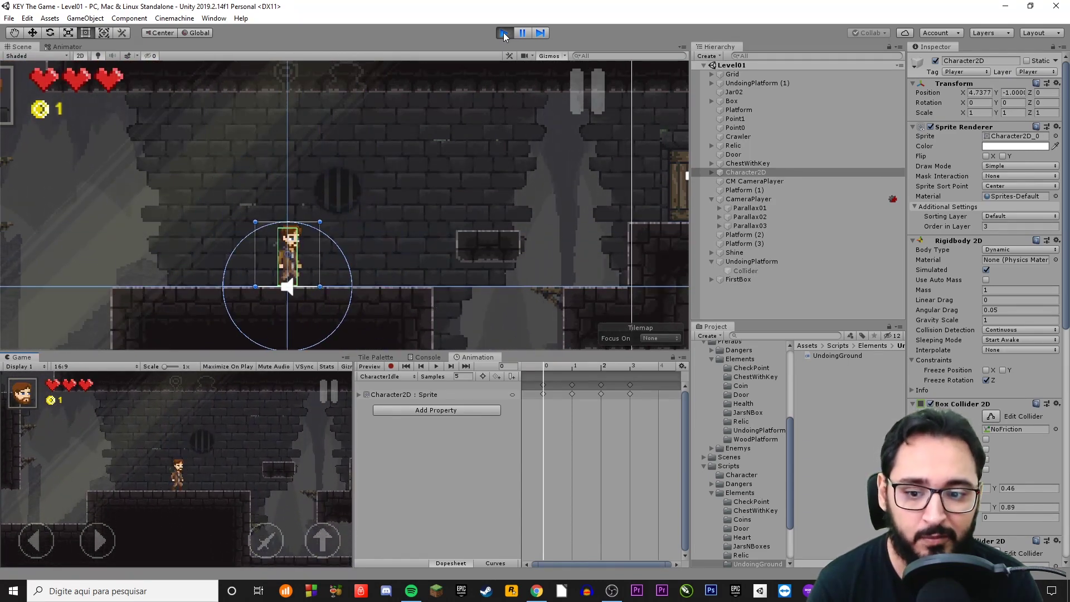
key("Left")
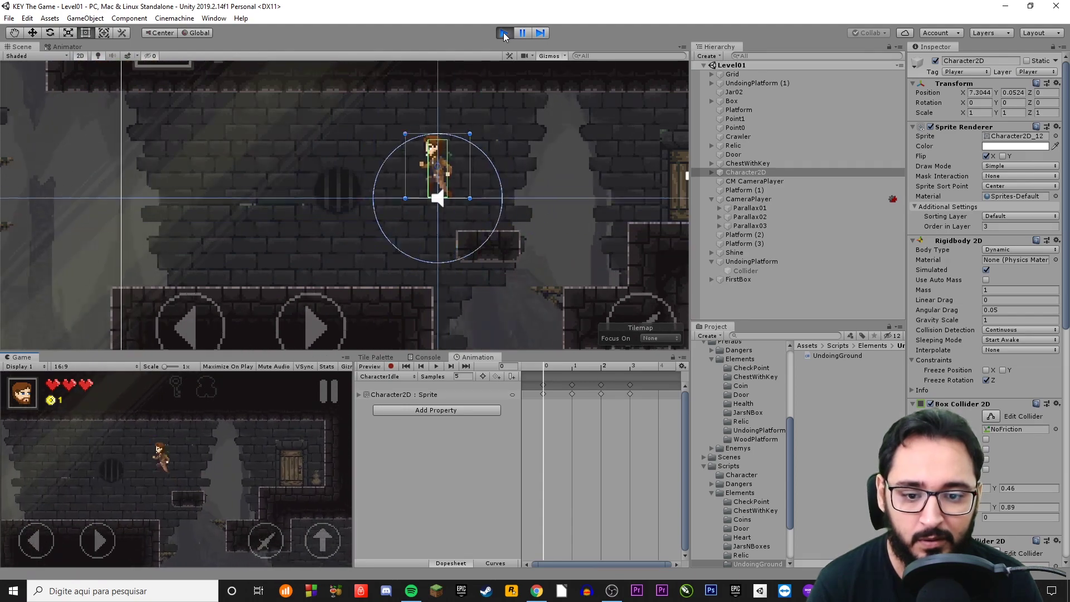
key("Left")
key("Right")
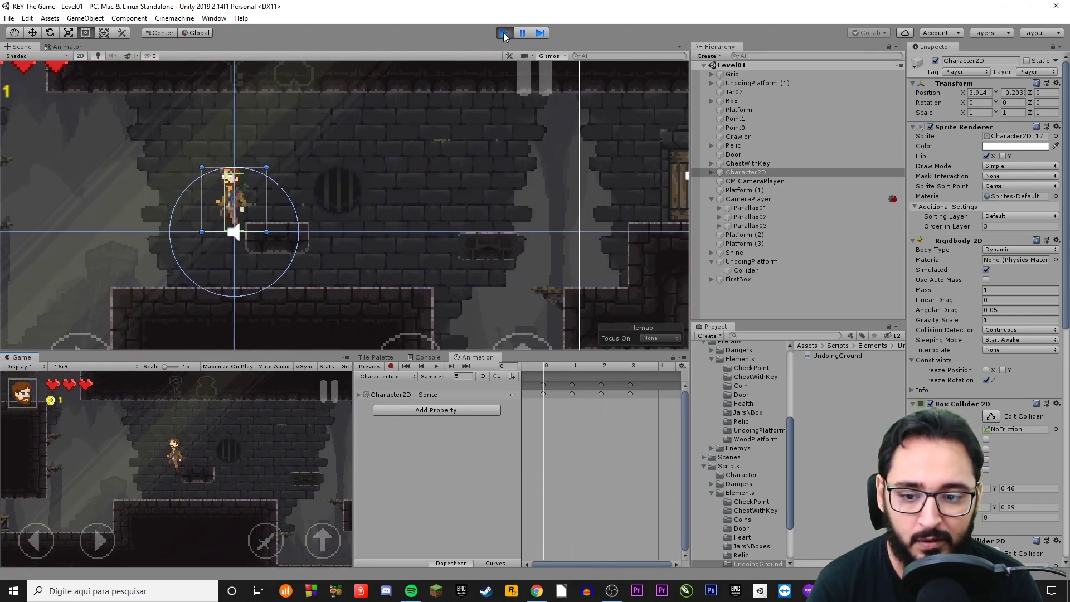
key("space")
key("Left")
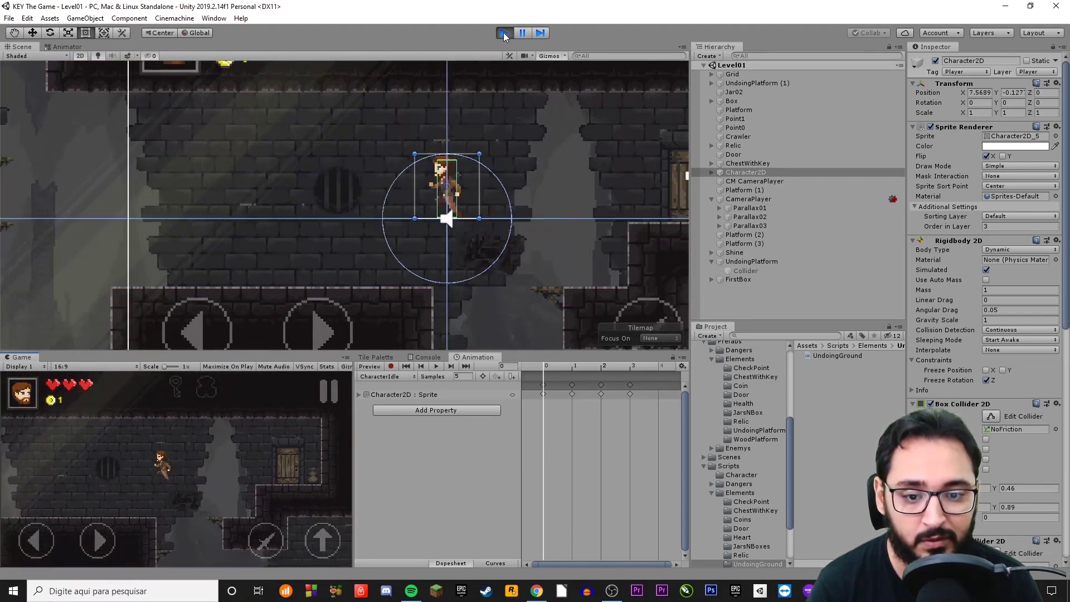
key("Right")
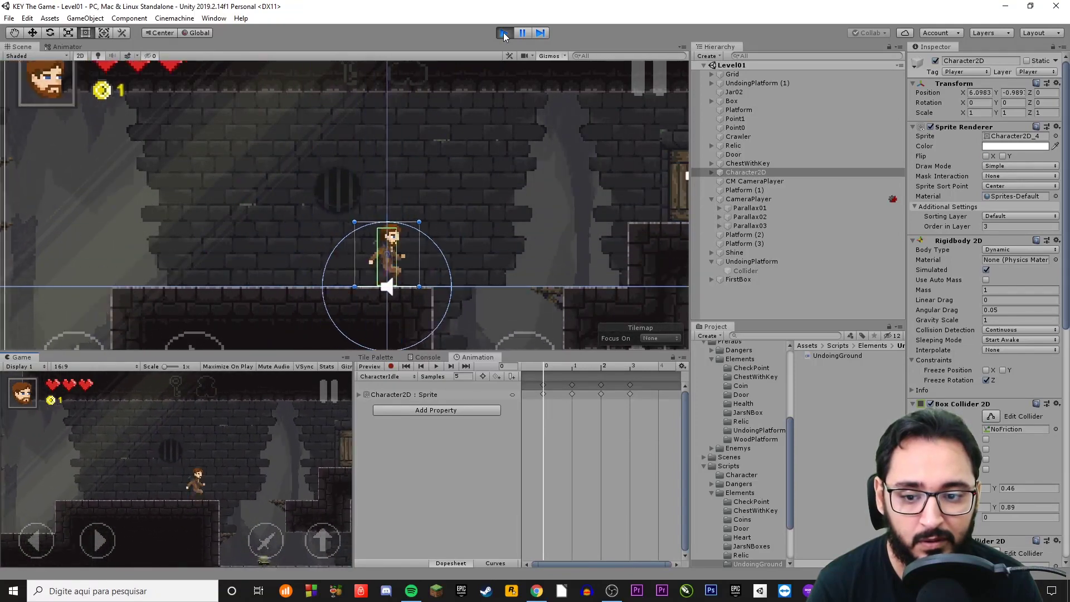
key("space")
- Steer the character back and forth onto the lower platform, then stop Play mode
key("Left")
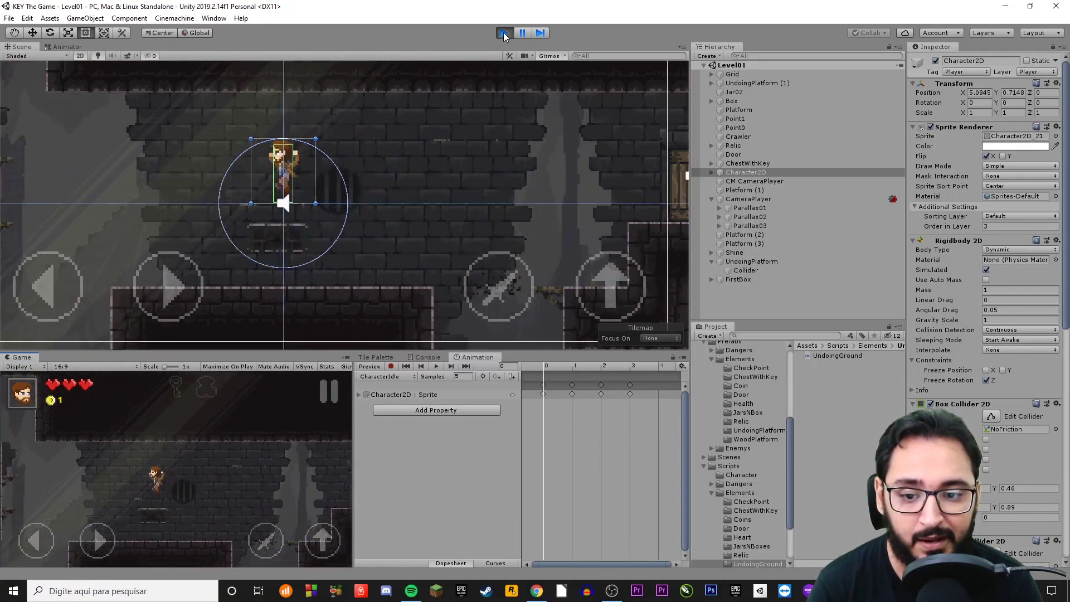
key("Right")
key("space")
key("Right")
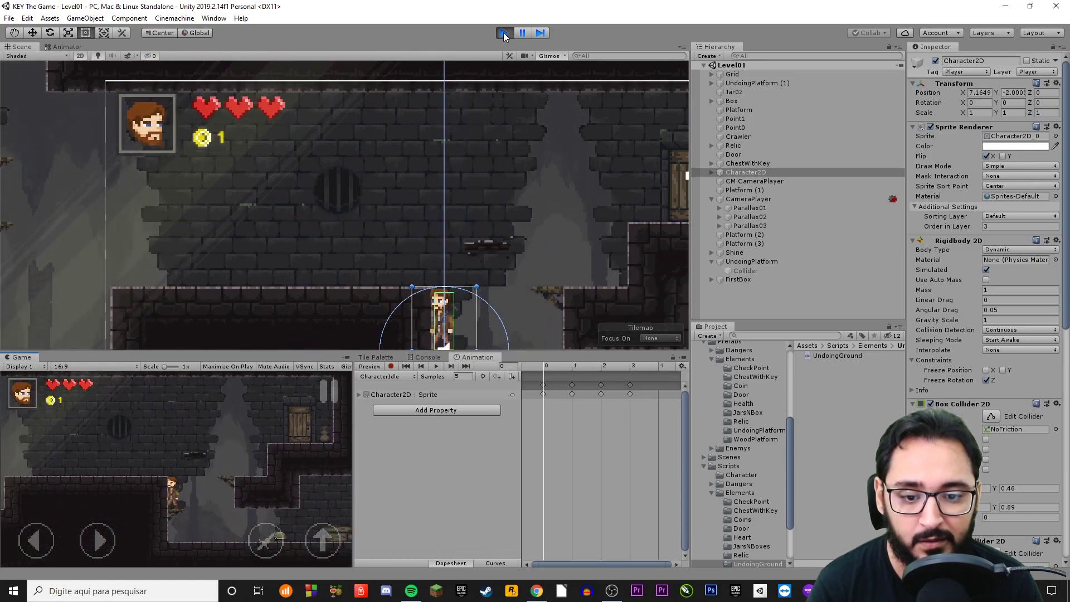
key("Left")
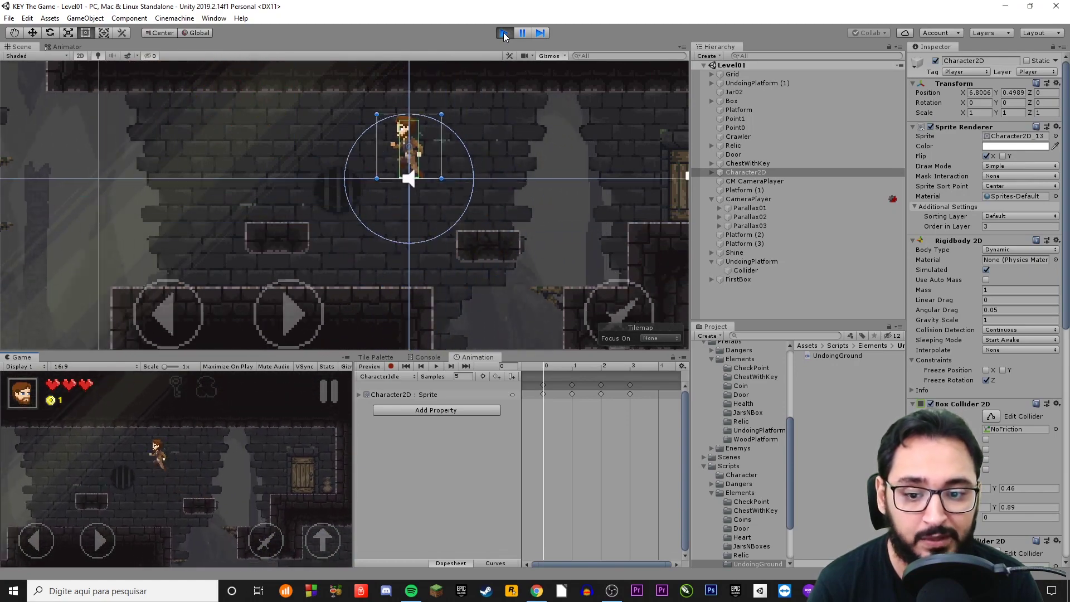
key("Right")
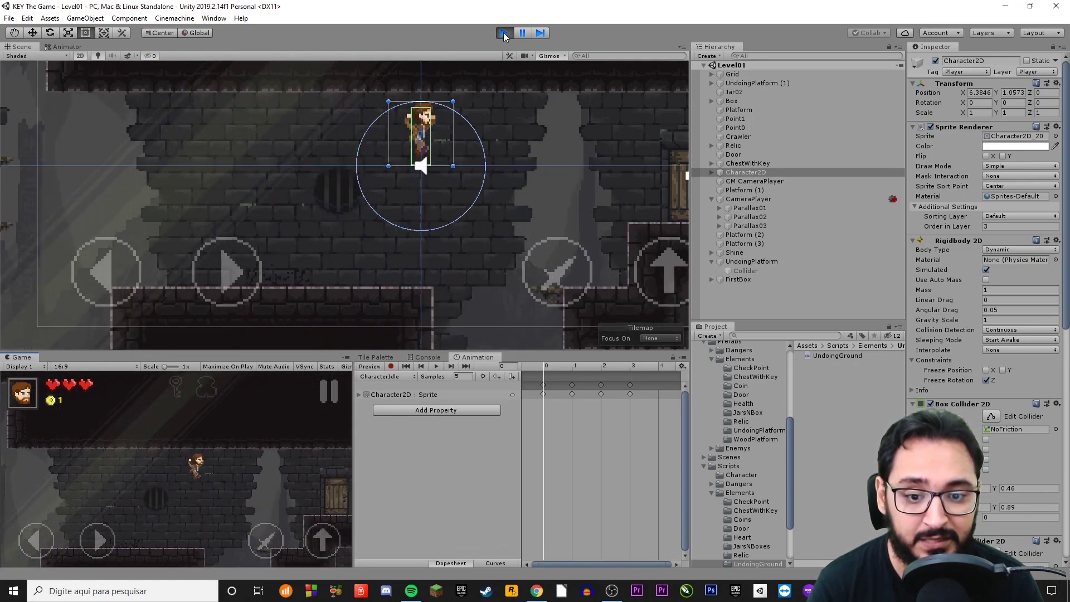
key("Left")
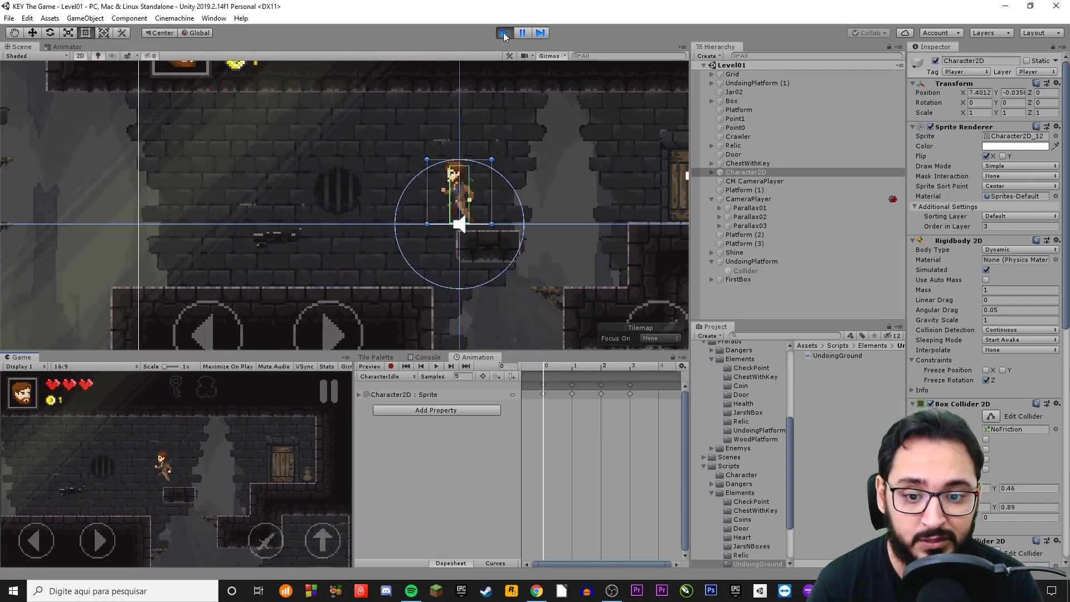
key("Right")
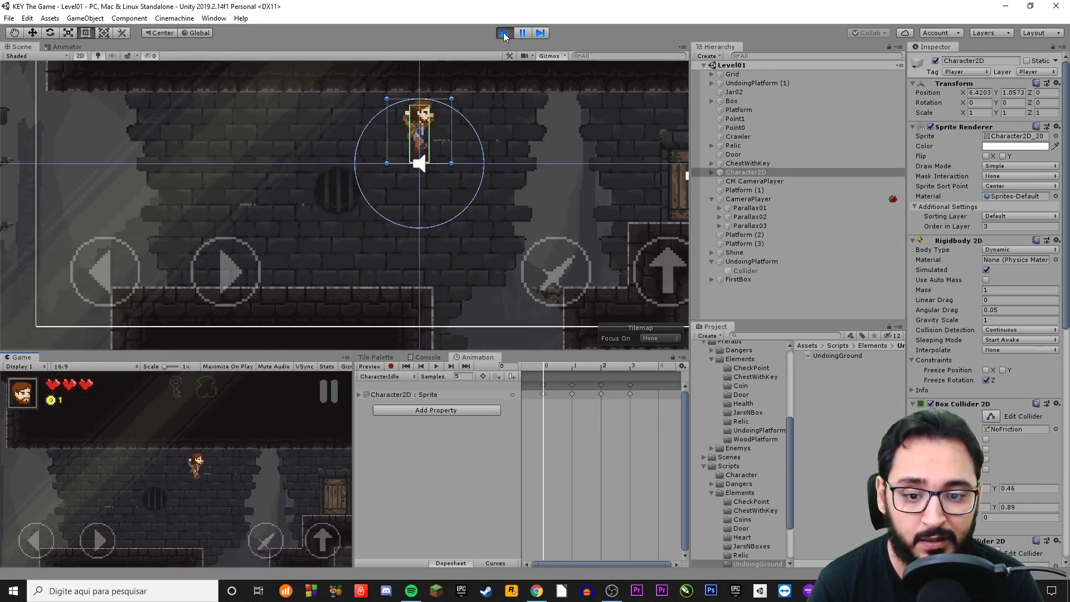
key("Left")
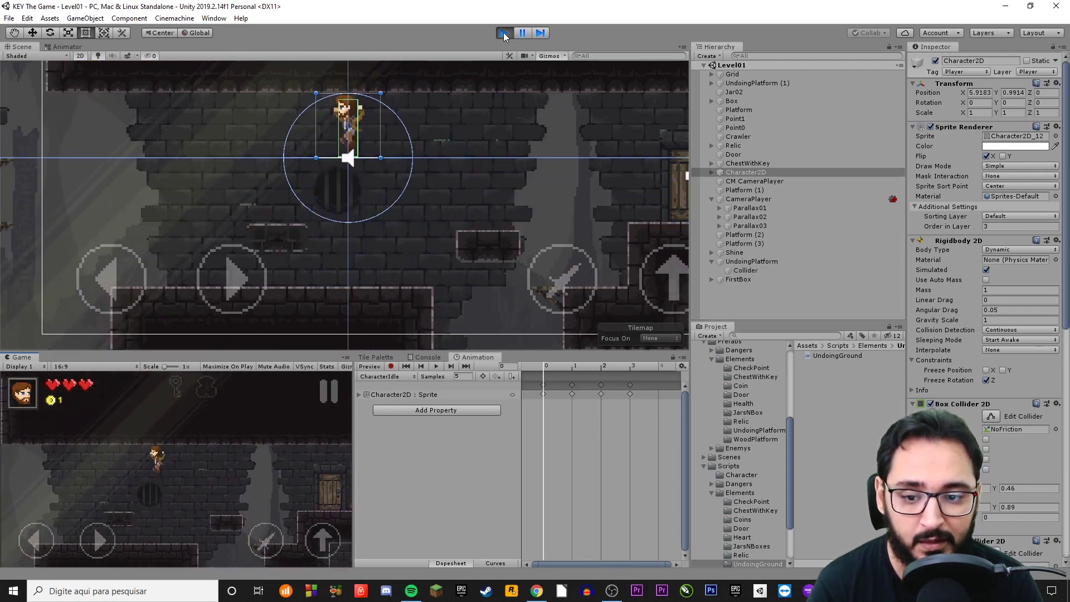
key("Up")
key("Right")
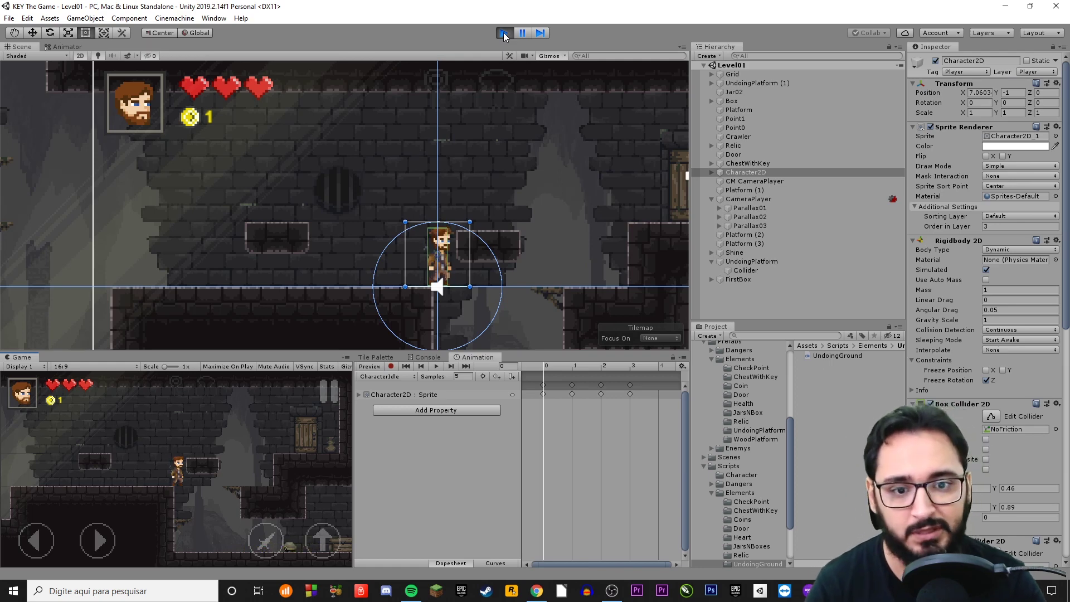
left_click(504, 32)
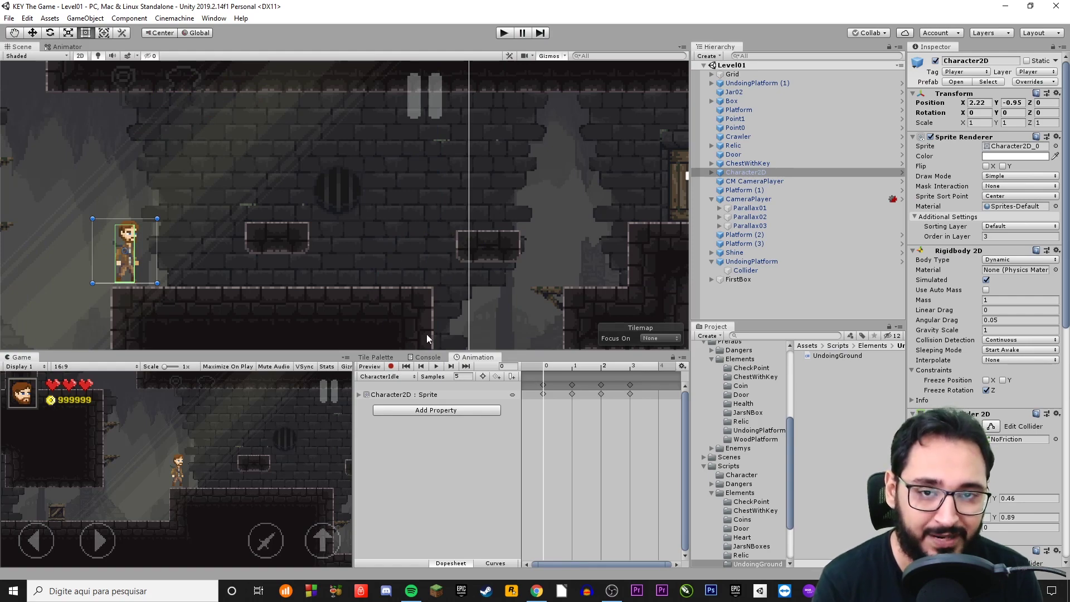
- Review the close = true / close = false distance check in UndoingGround's Update
key("alt+Tab")
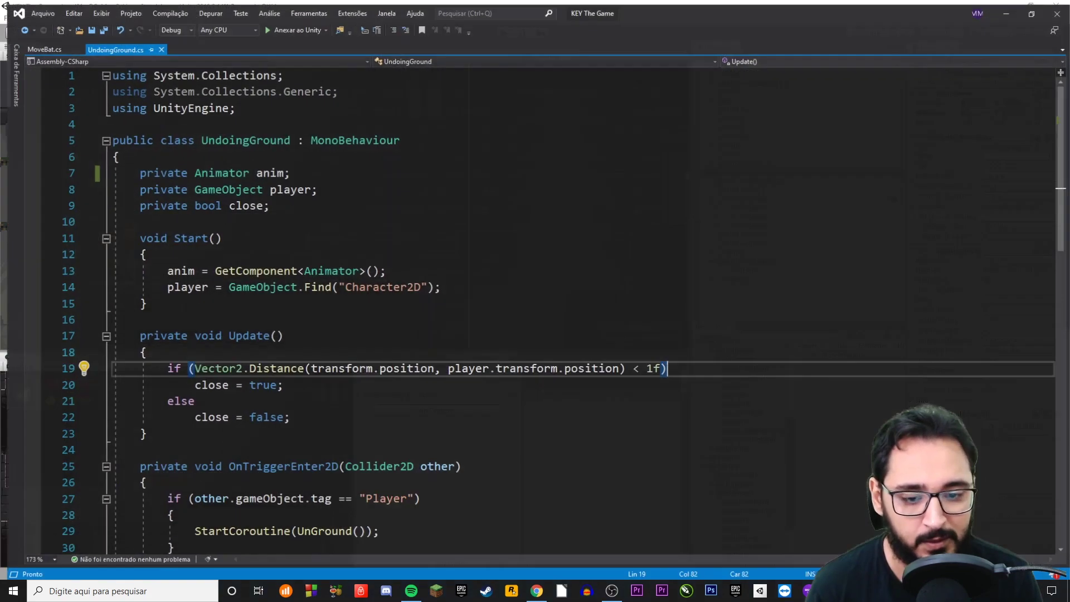
scroll(368, 398, "down", 5)
scroll(360, 368, "up", 2)
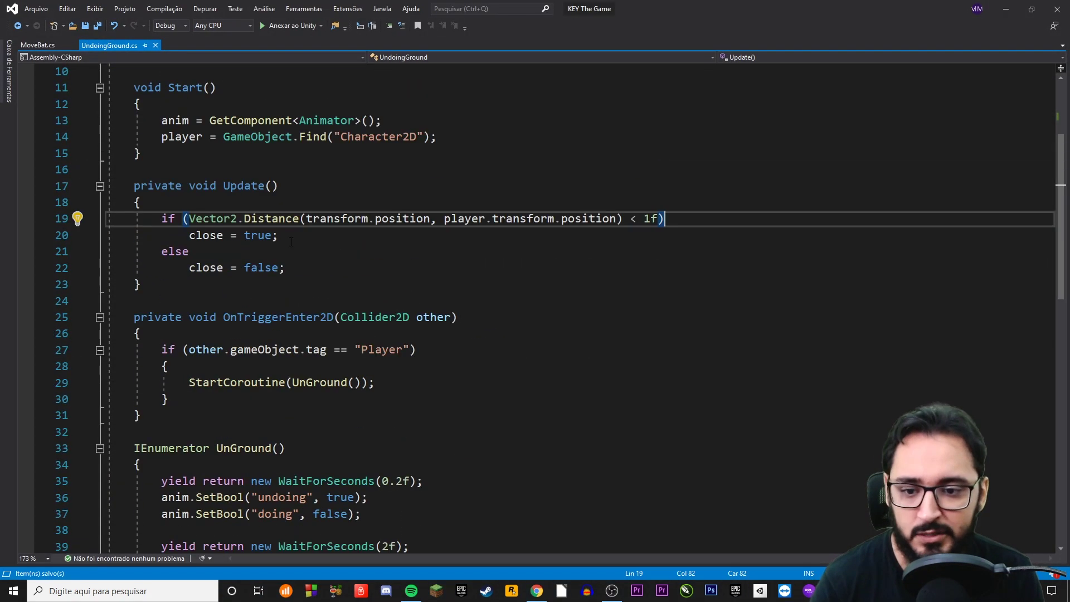
left_click(204, 268)
left_click_drag(192, 236, 279, 236)
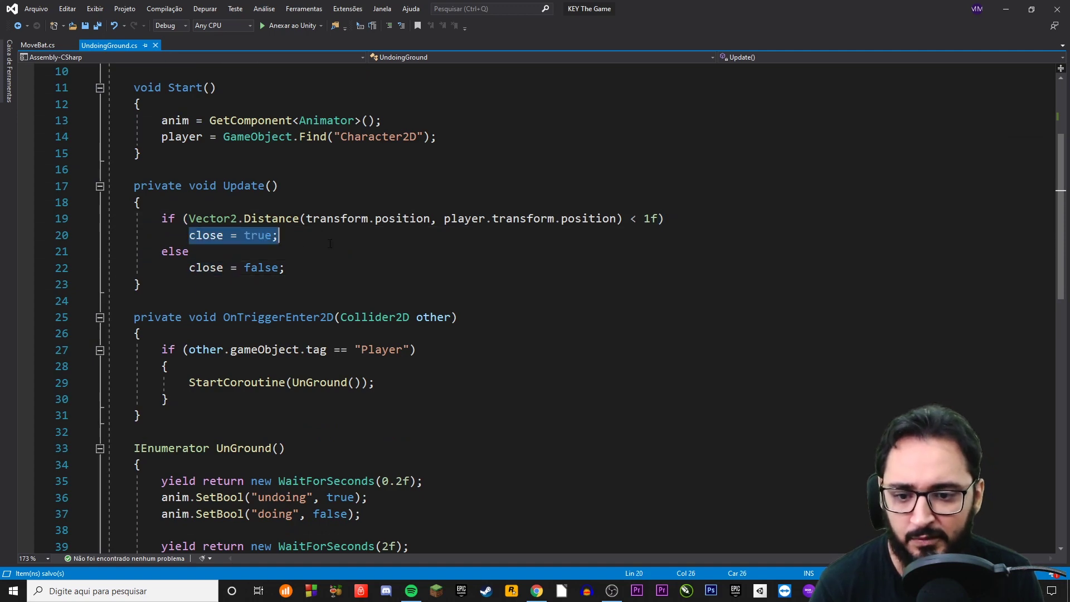
- Inspect the else block of the UnGround coroutine, then close Visual Studio
scroll(349, 277, "down", 6)
left_click(168, 382)
scroll(168, 382, "up", 3)
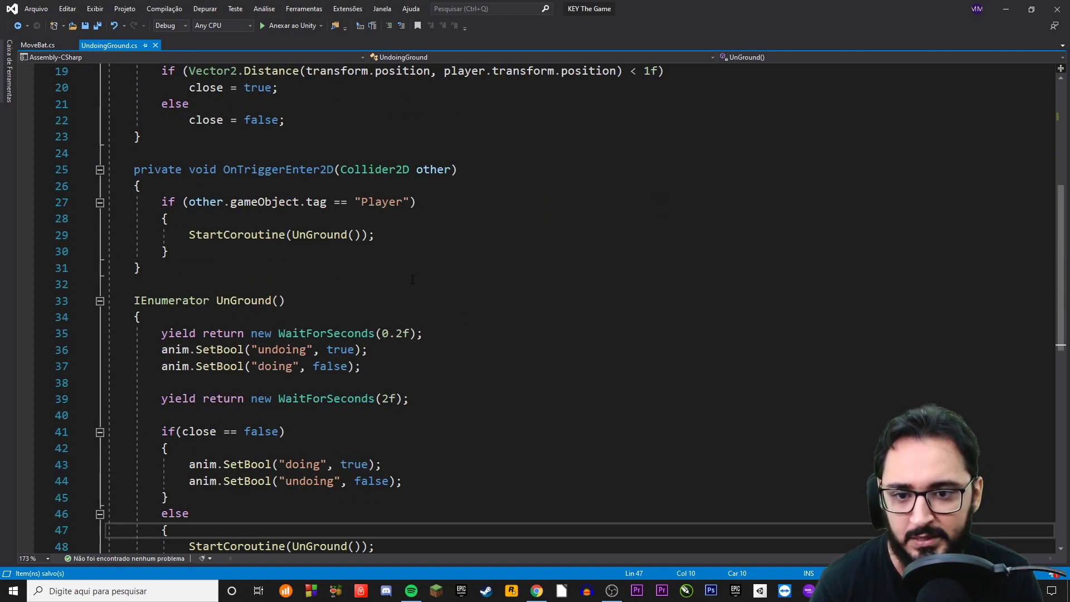
scroll(168, 382, "up", 4)
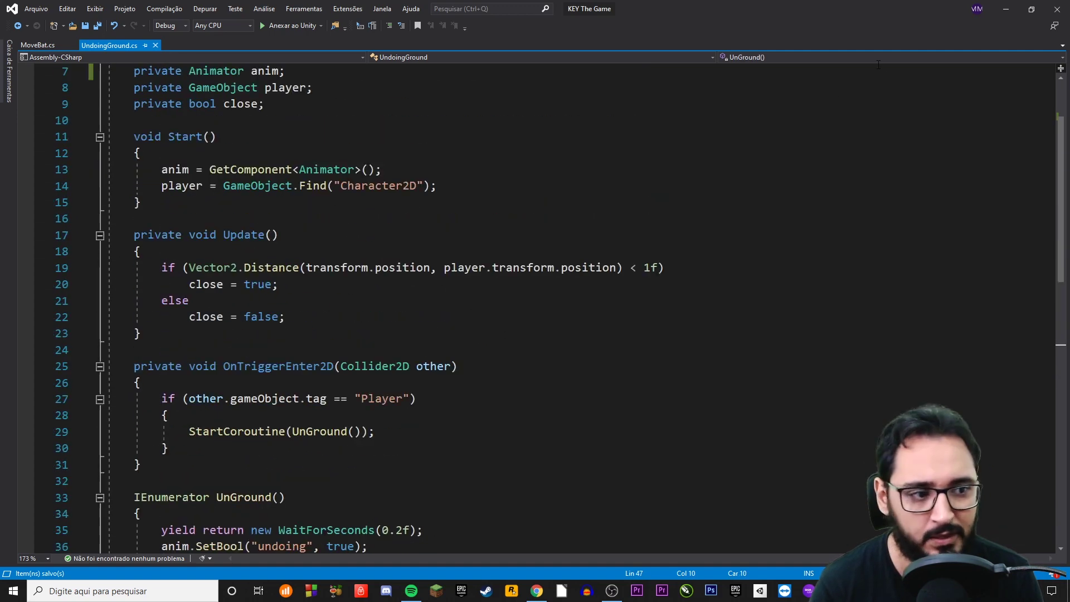
left_click(1053, 15)
- Select the UndoingPlatform in the Hierarchy and frame it in the Scene view
key("f")
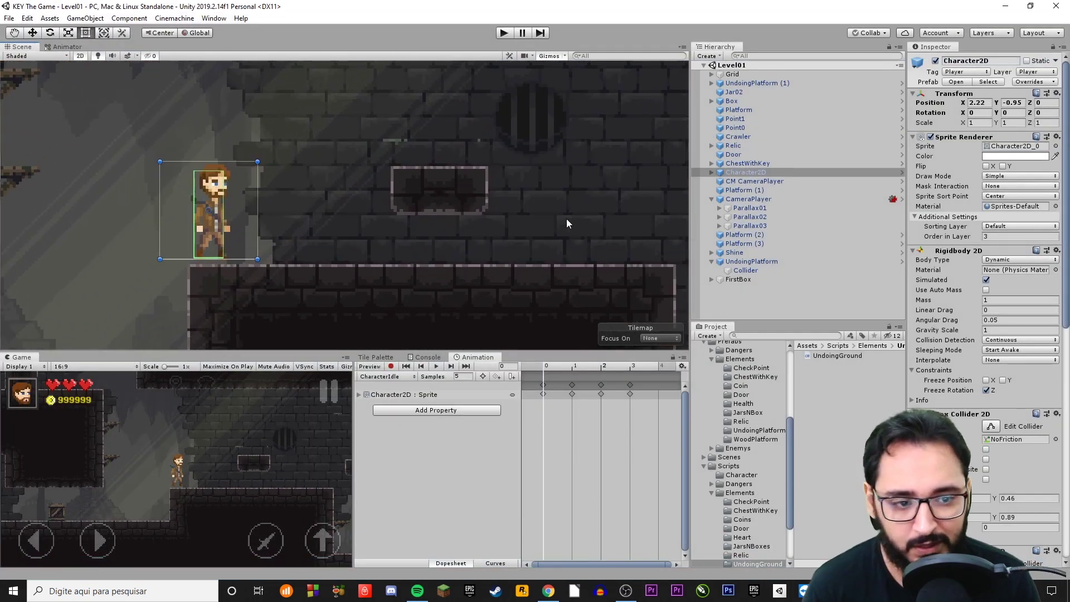
left_click(767, 262)
key("f")
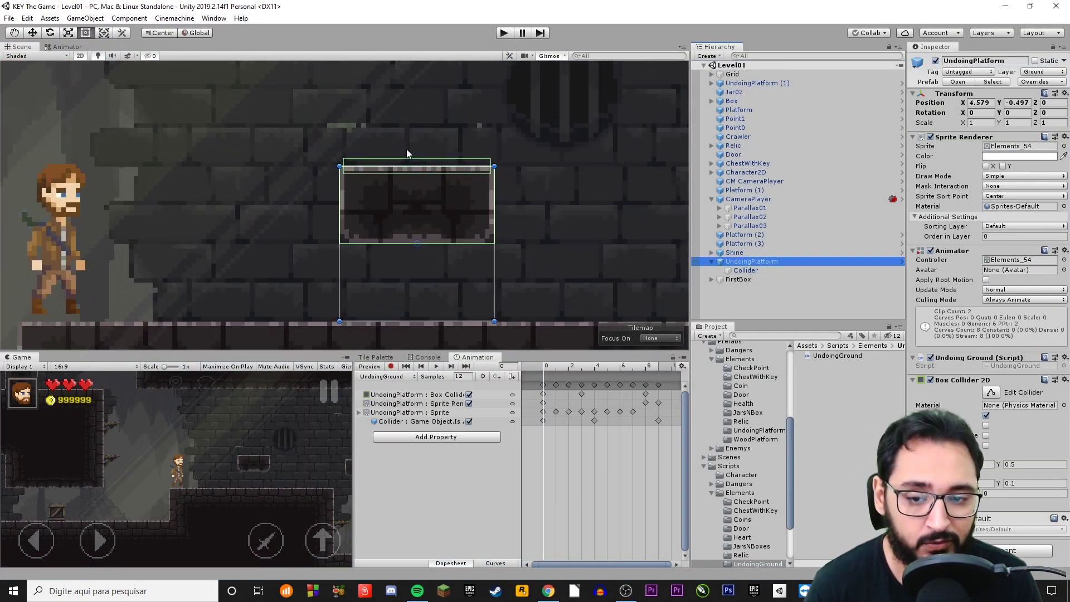
scroll(407, 150, "up", 2)
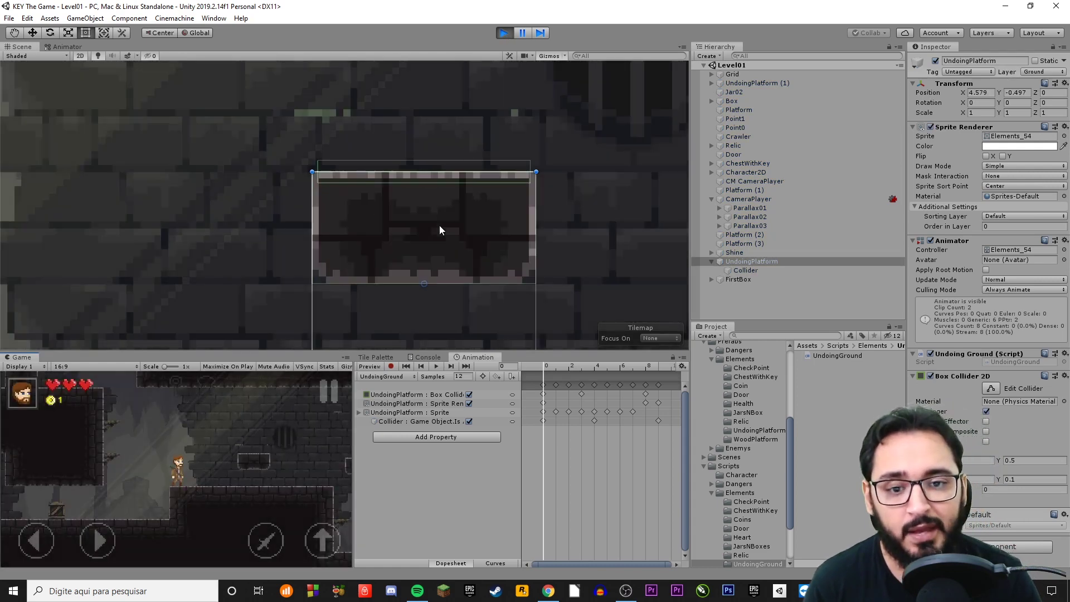
scroll(439, 225, "down", 2)
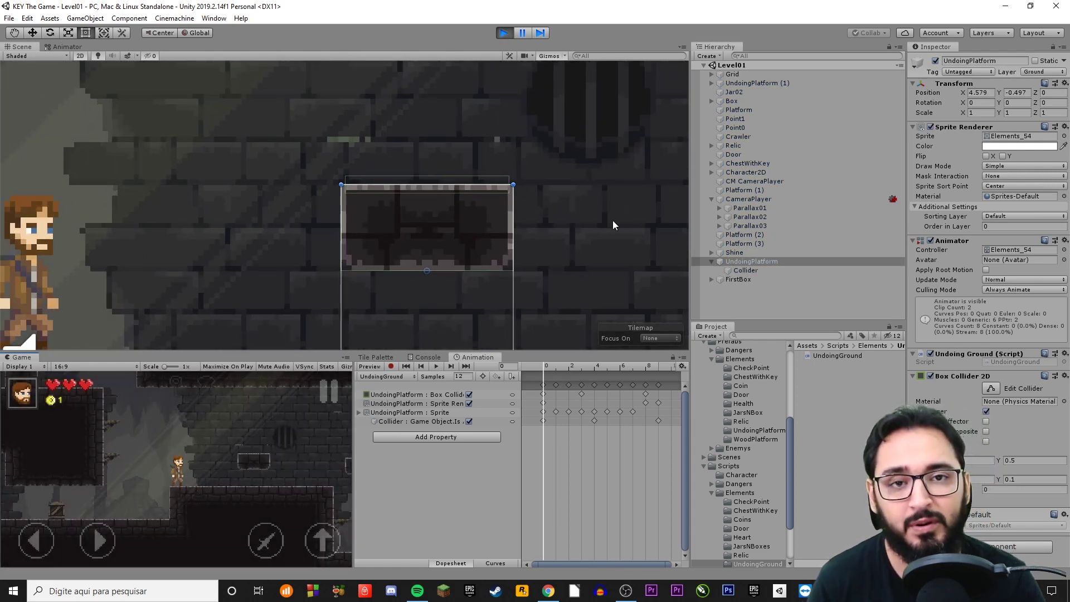
- Walk Character2D right until it stands beside the UndoingPlatform, centring both in view
key("Right")
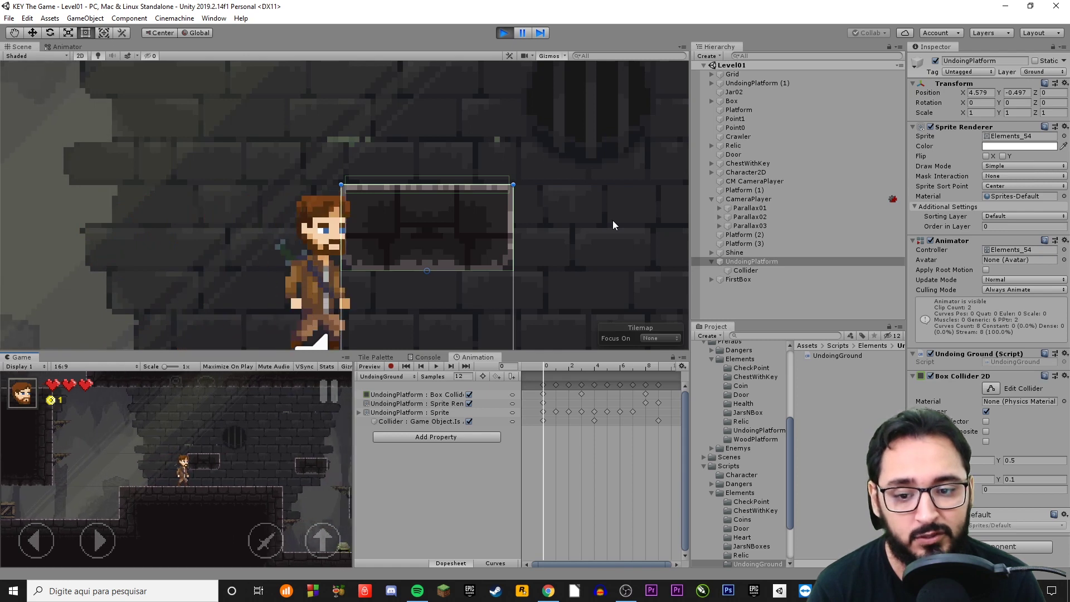
scroll(530, 225, "down", 2)
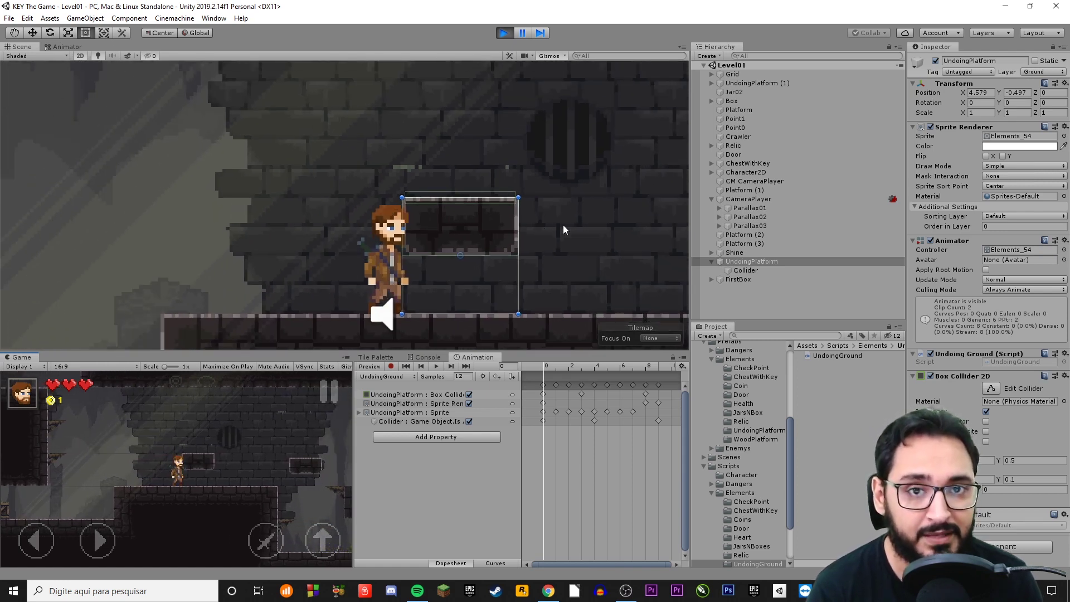
scroll(517, 216, "up", 1)
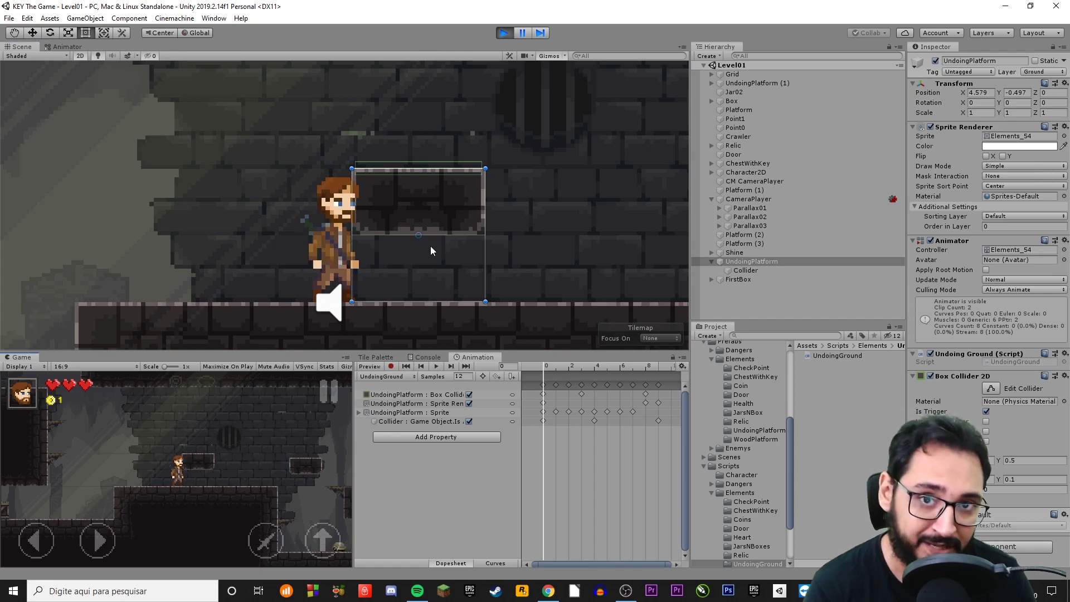
key("Left")
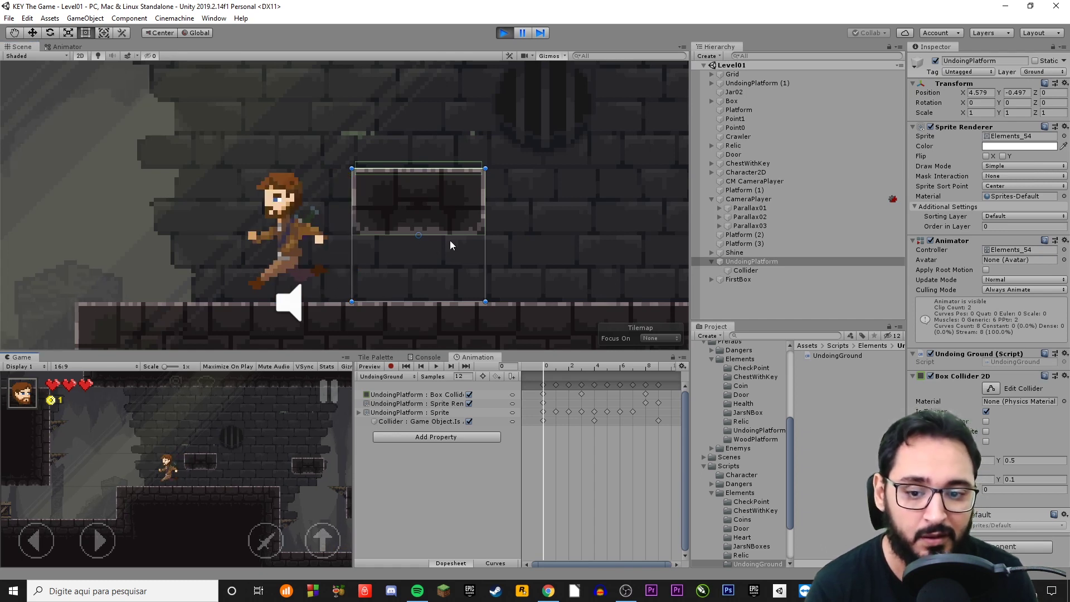
key("Right")
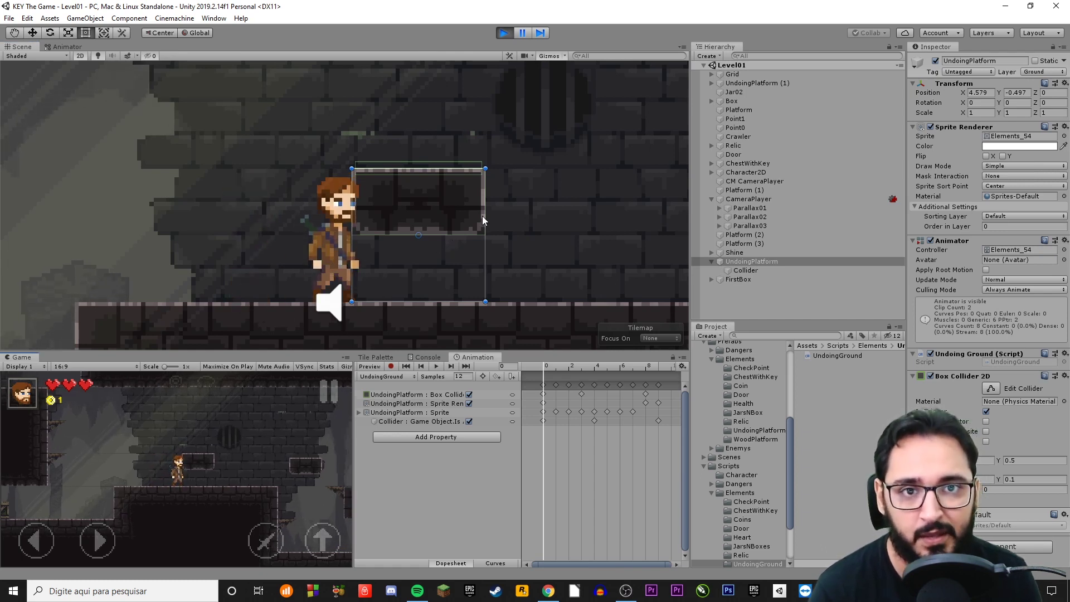
scroll(446, 232, "down", 1)
middle_click_drag(473, 170, 440, 217)
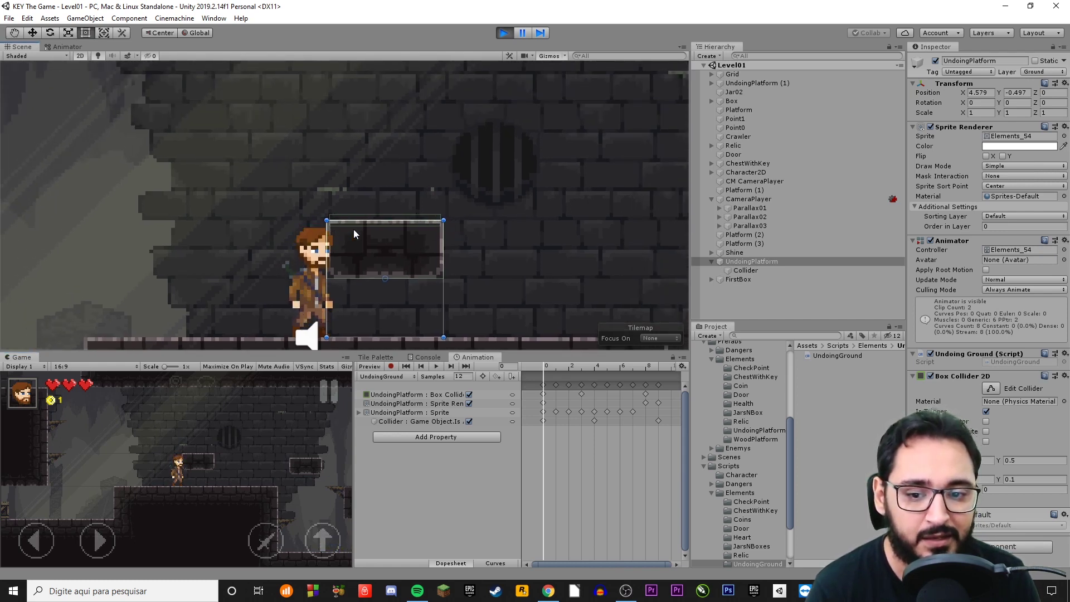
scroll(353, 229, "up", 1)
scroll(347, 229, "up", 2)
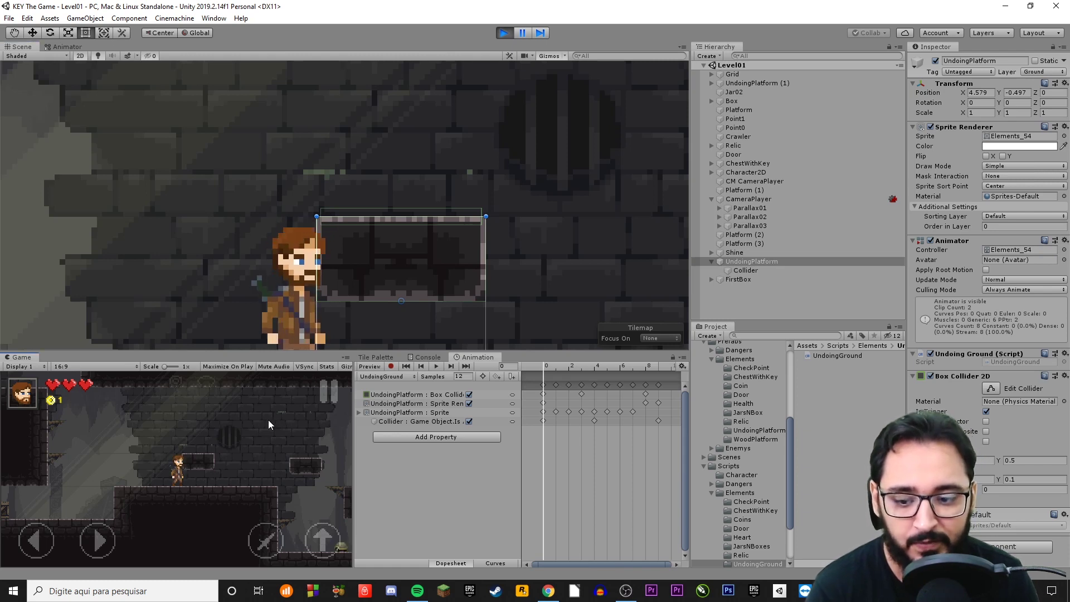
- Jump repeatedly on the UndoingPlatform until it collapses, then move the character left
key("space")
key("space")
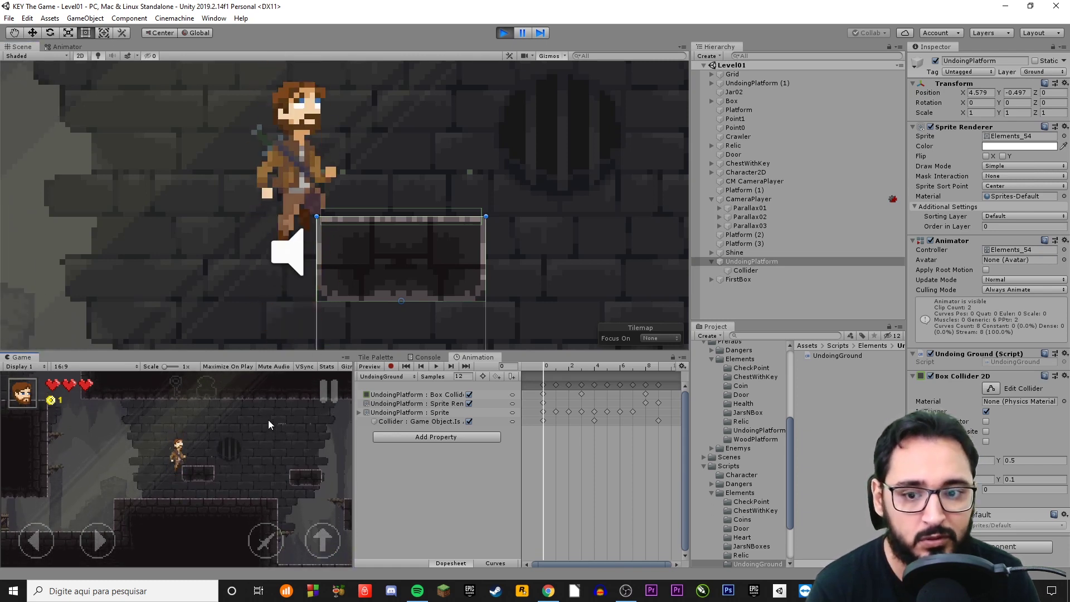
key("space")
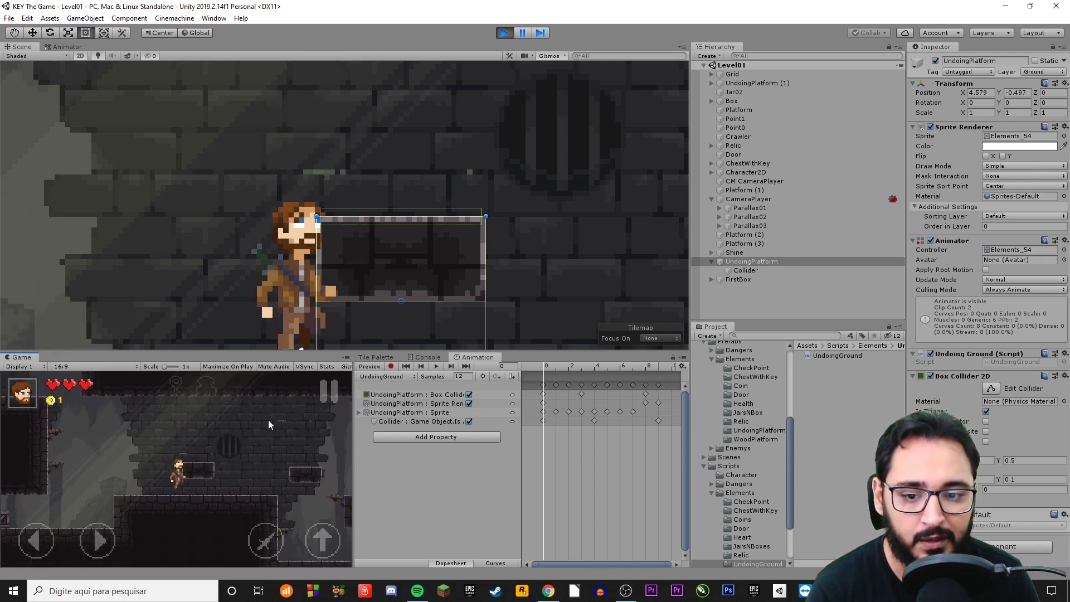
key("space")
key("space")
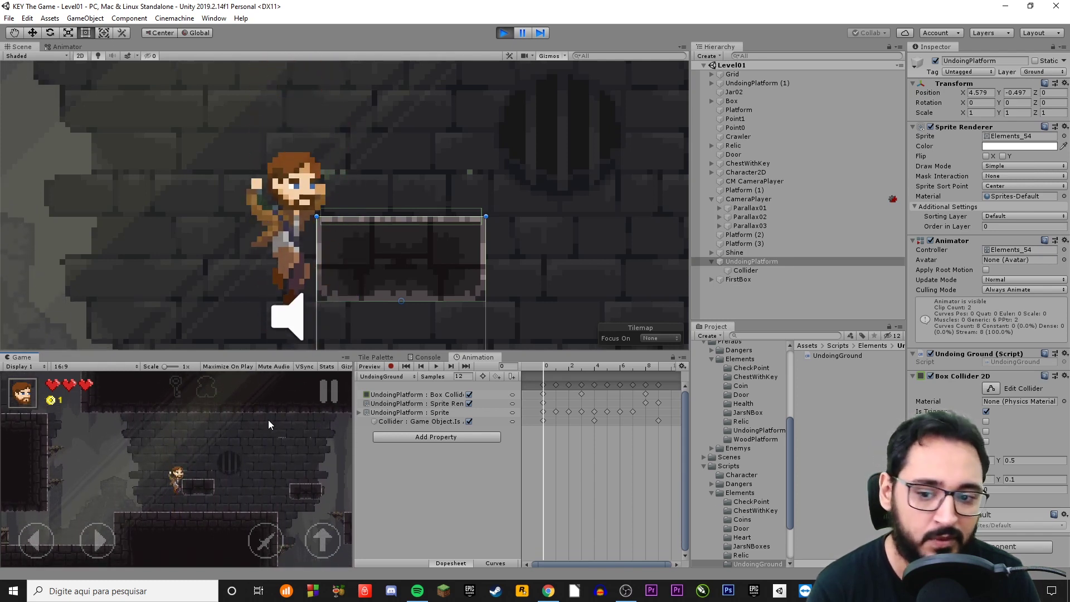
key("space")
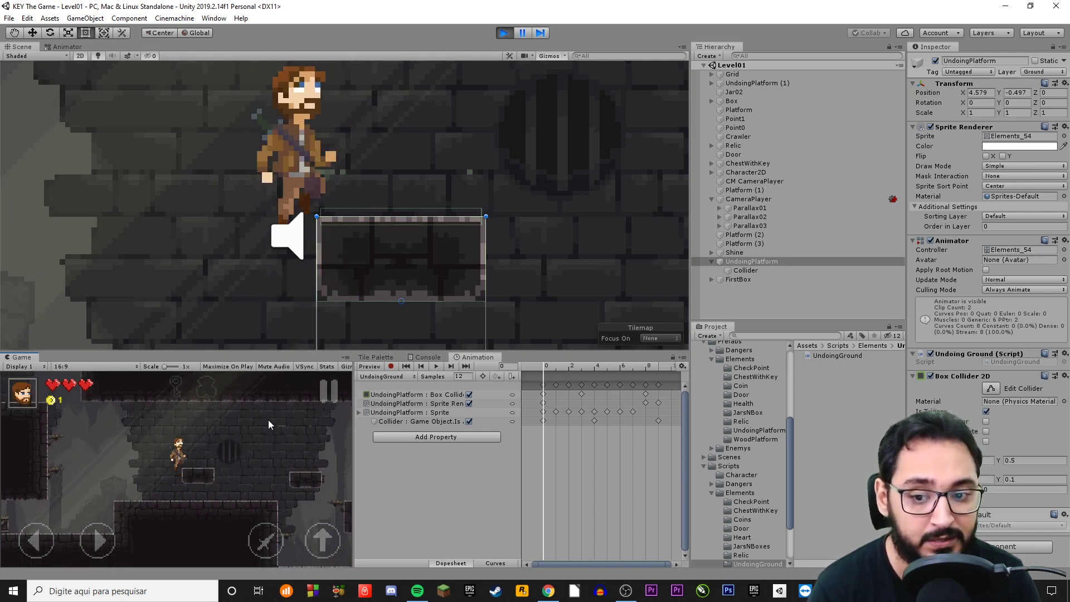
key("Left")
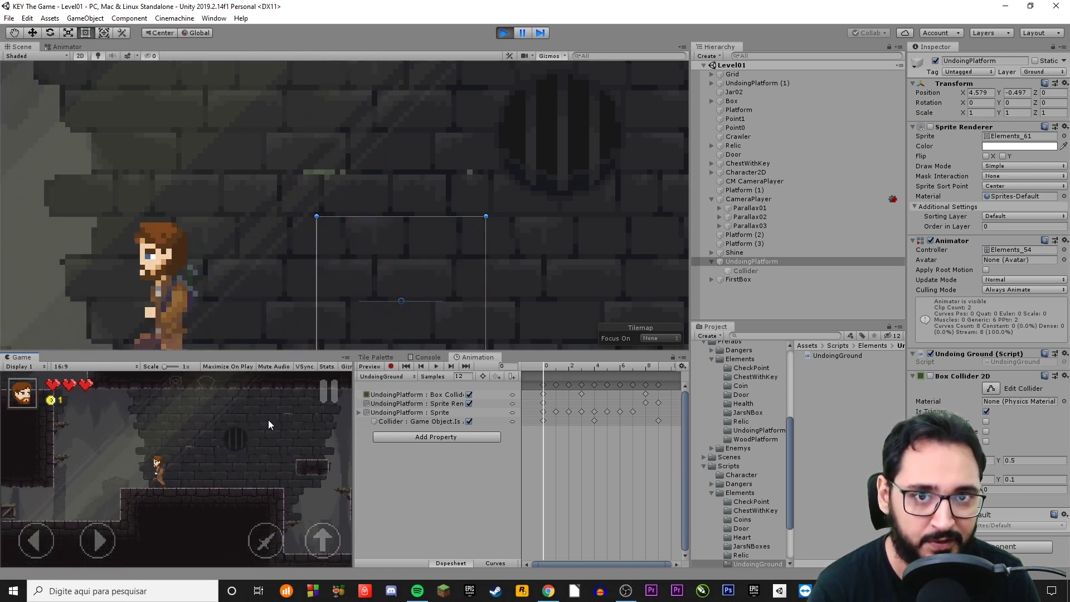